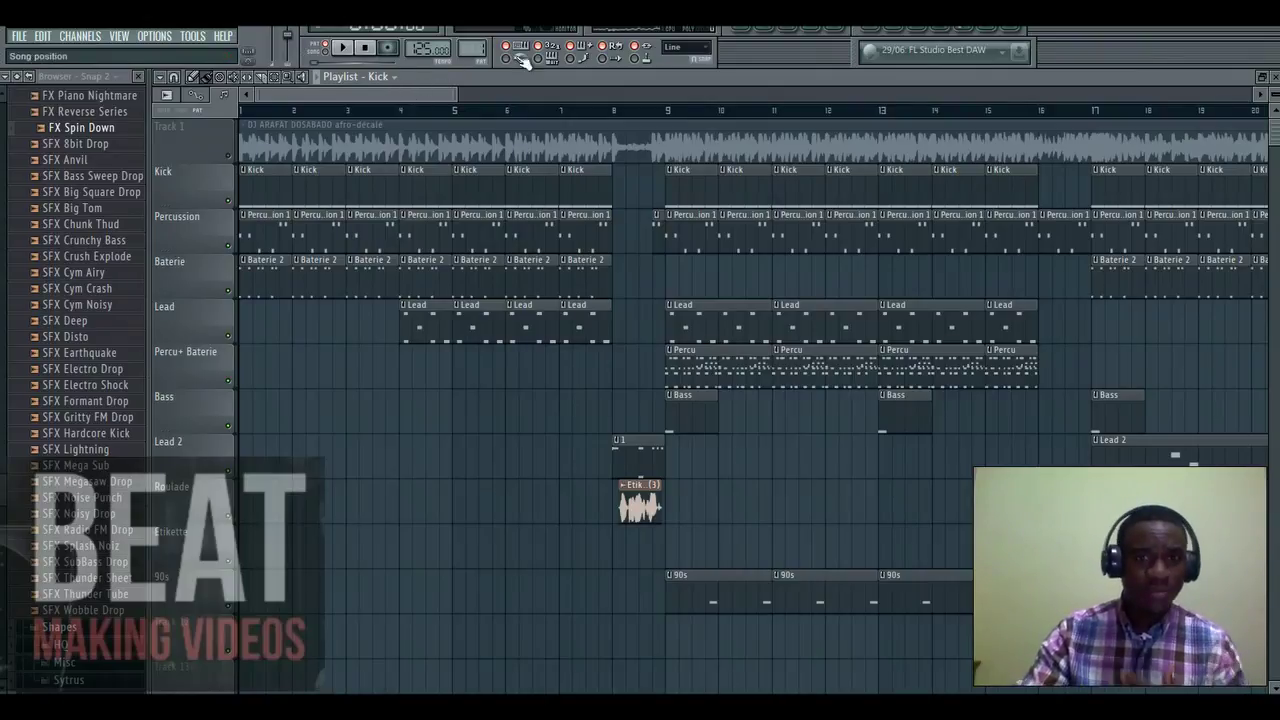
Open the LE KICK Bass notes of the Kick pattern in the piano roll and play the pattern through
key("F6")
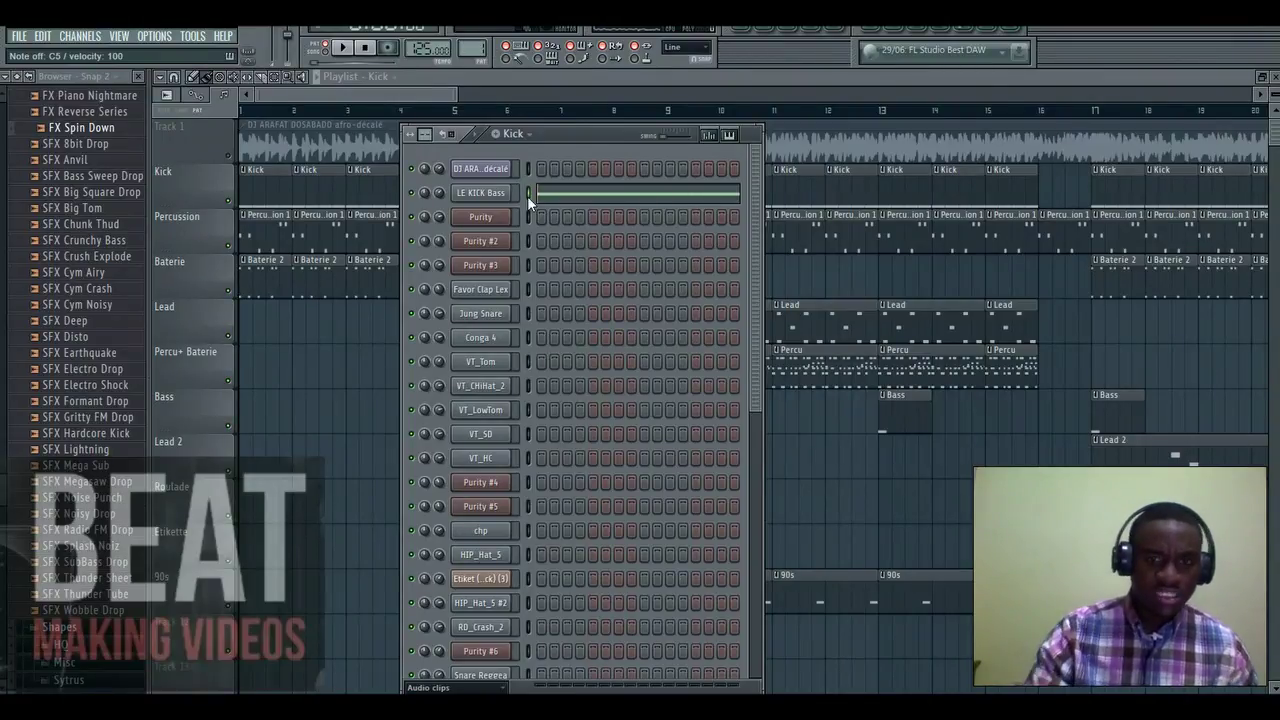
left_click(597, 192)
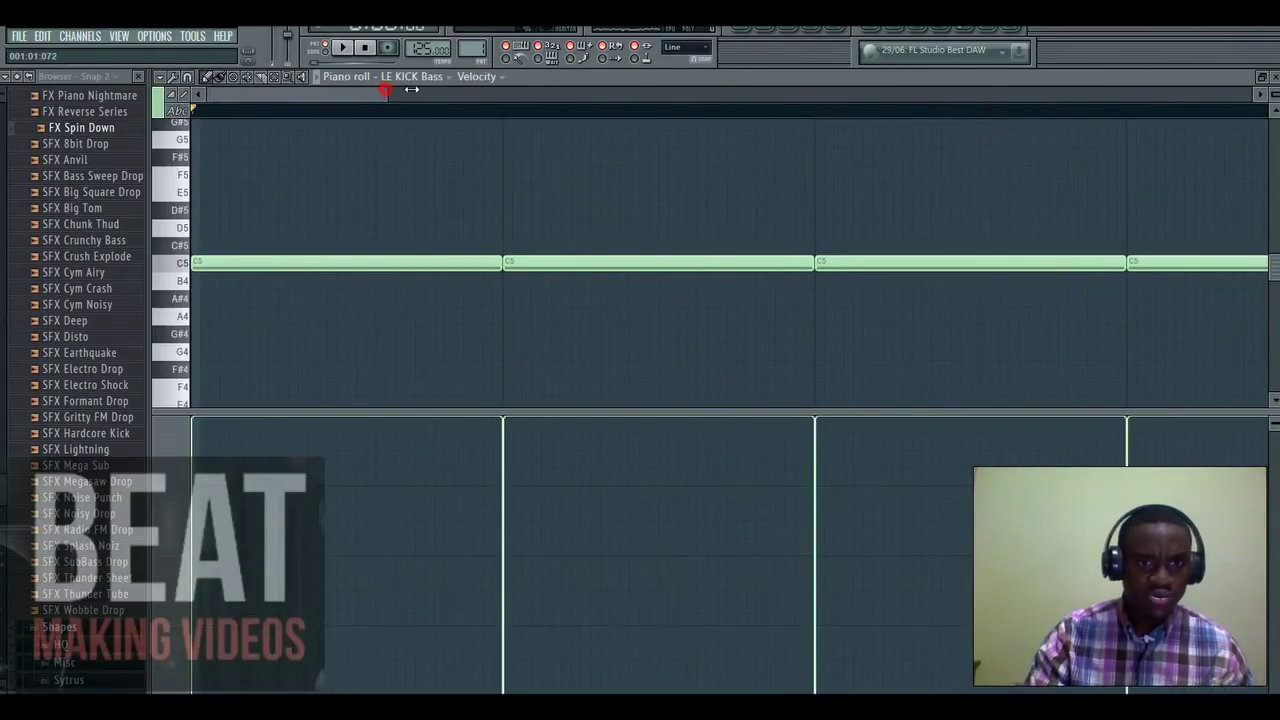
left_click_drag(411, 89, 748, 90)
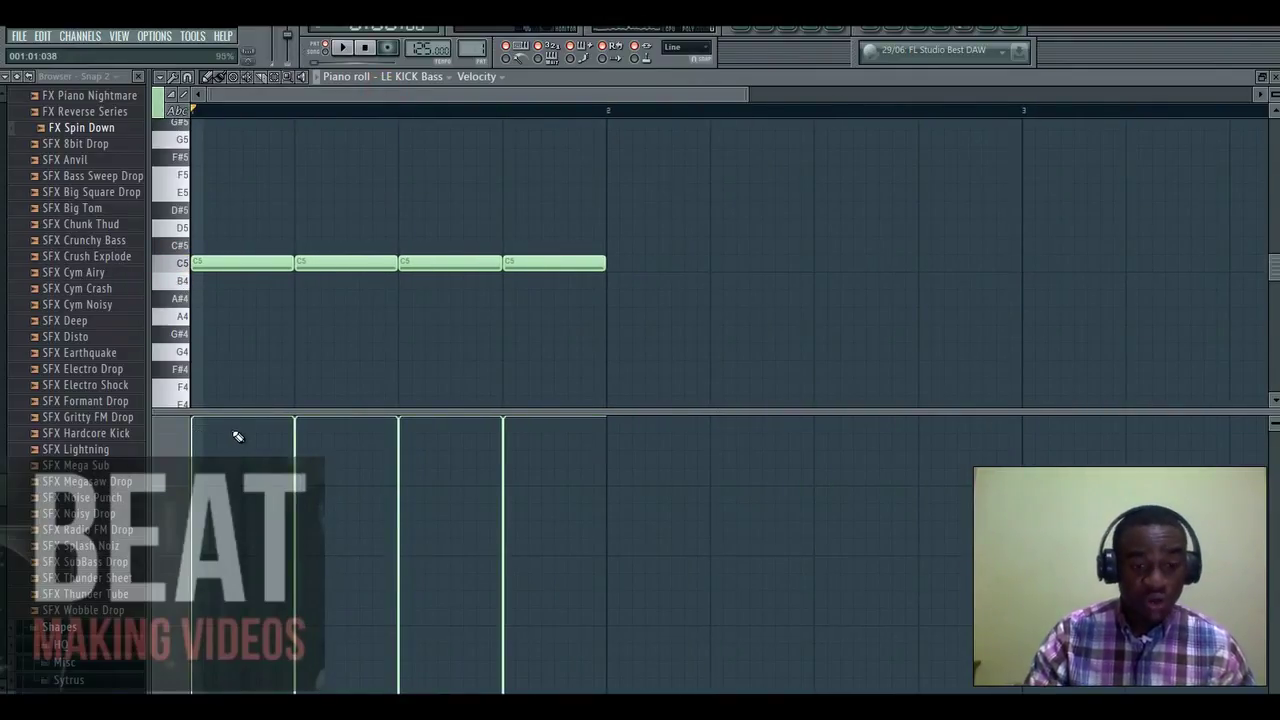
left_click(354, 52)
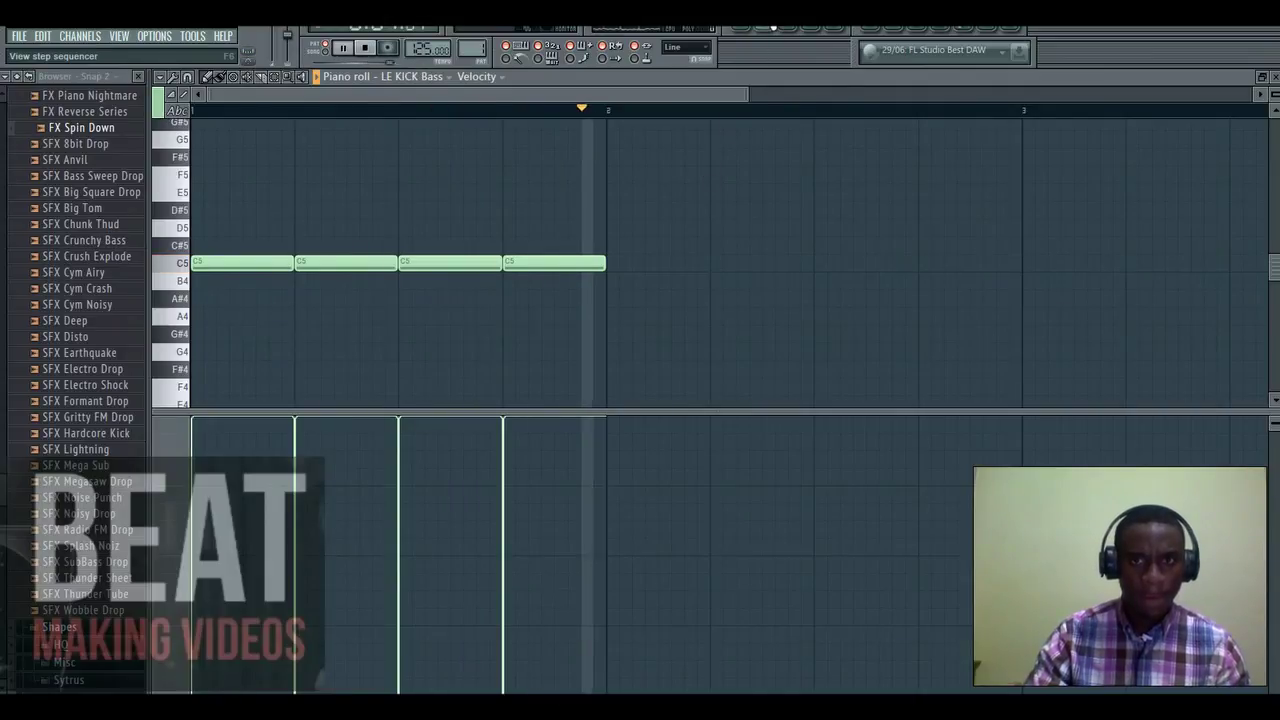
left_click(248, 50)
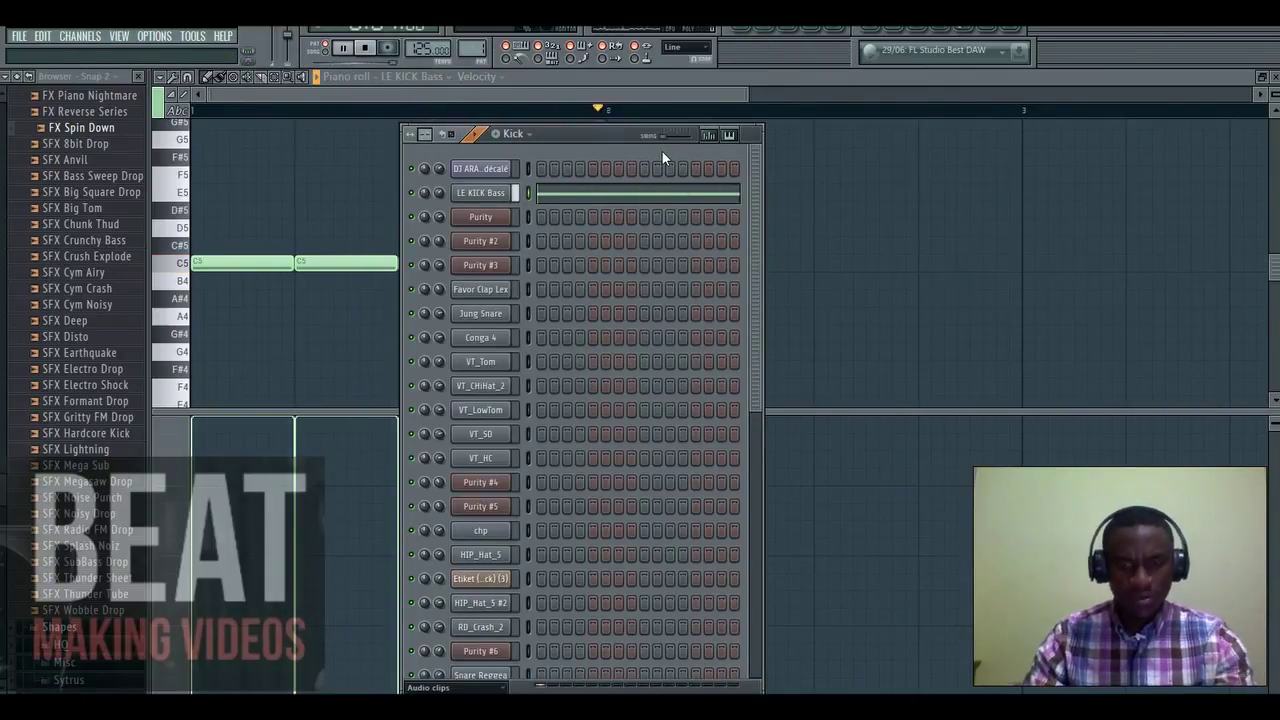
key("space")
left_click(740, 28)
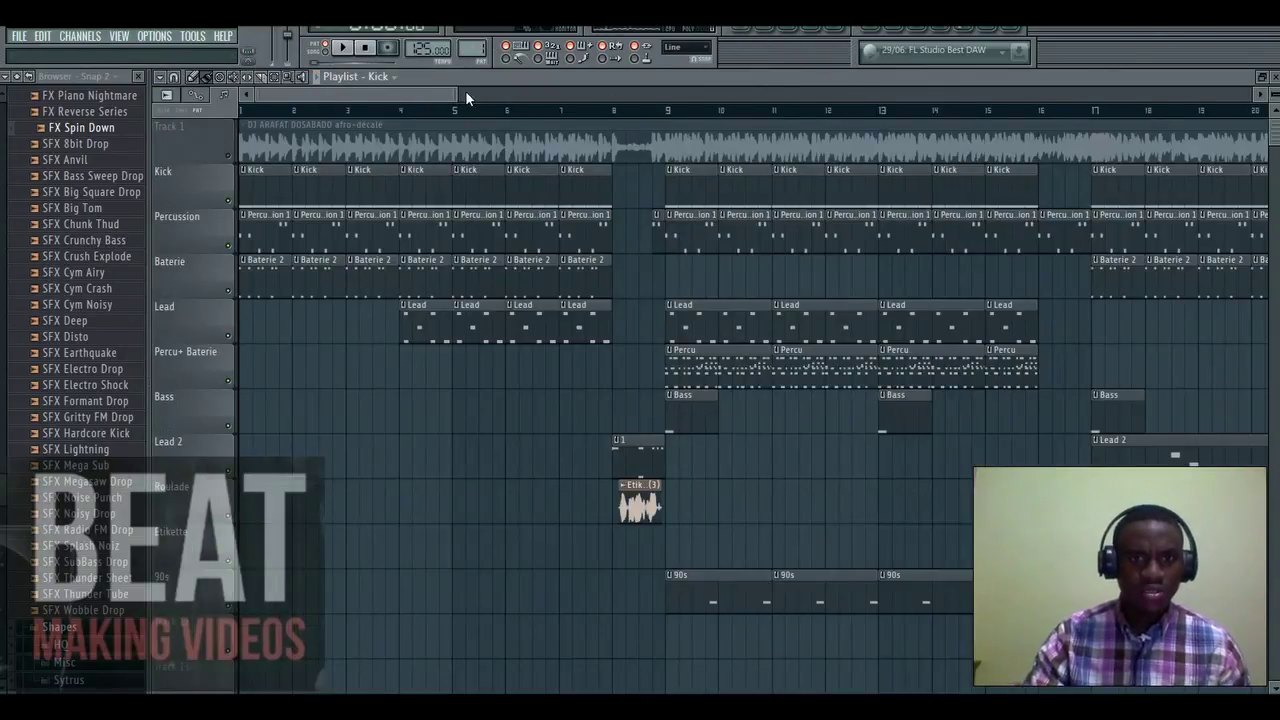
Mute the Percussion and Kick tracks in the playlist
left_click_drag(458, 92, 493, 93)
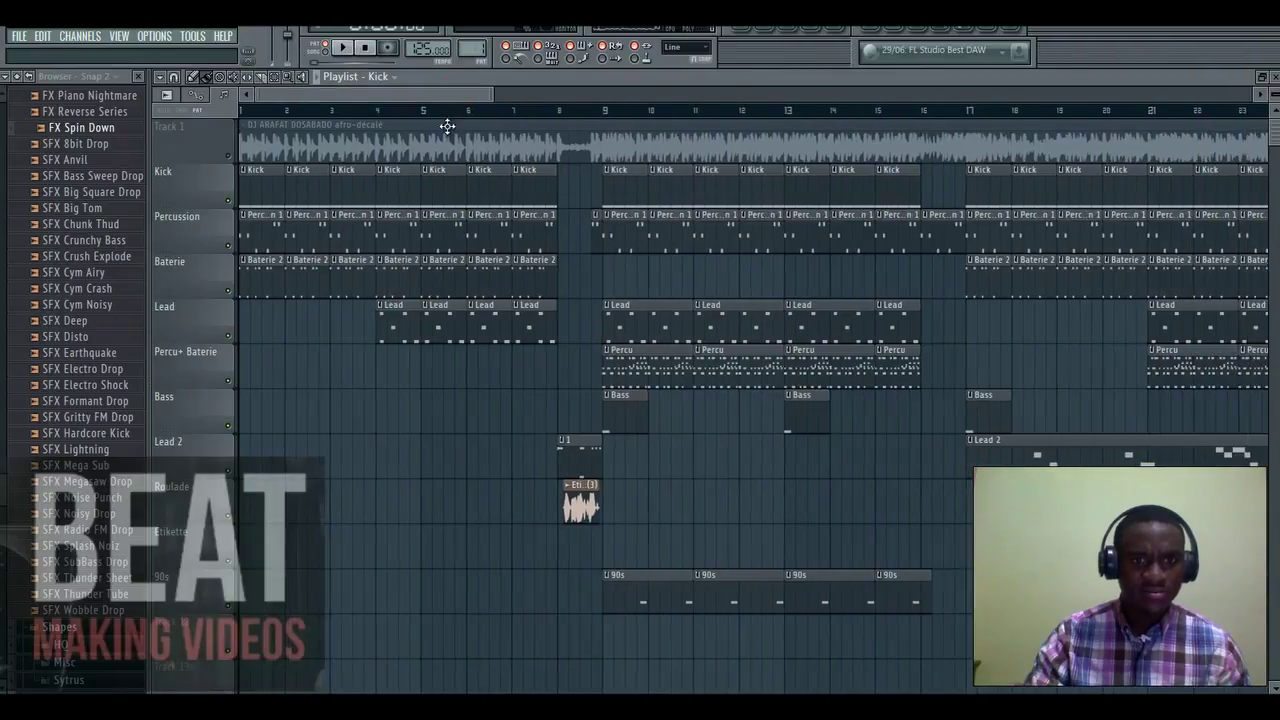
left_click(228, 245)
left_click(228, 200)
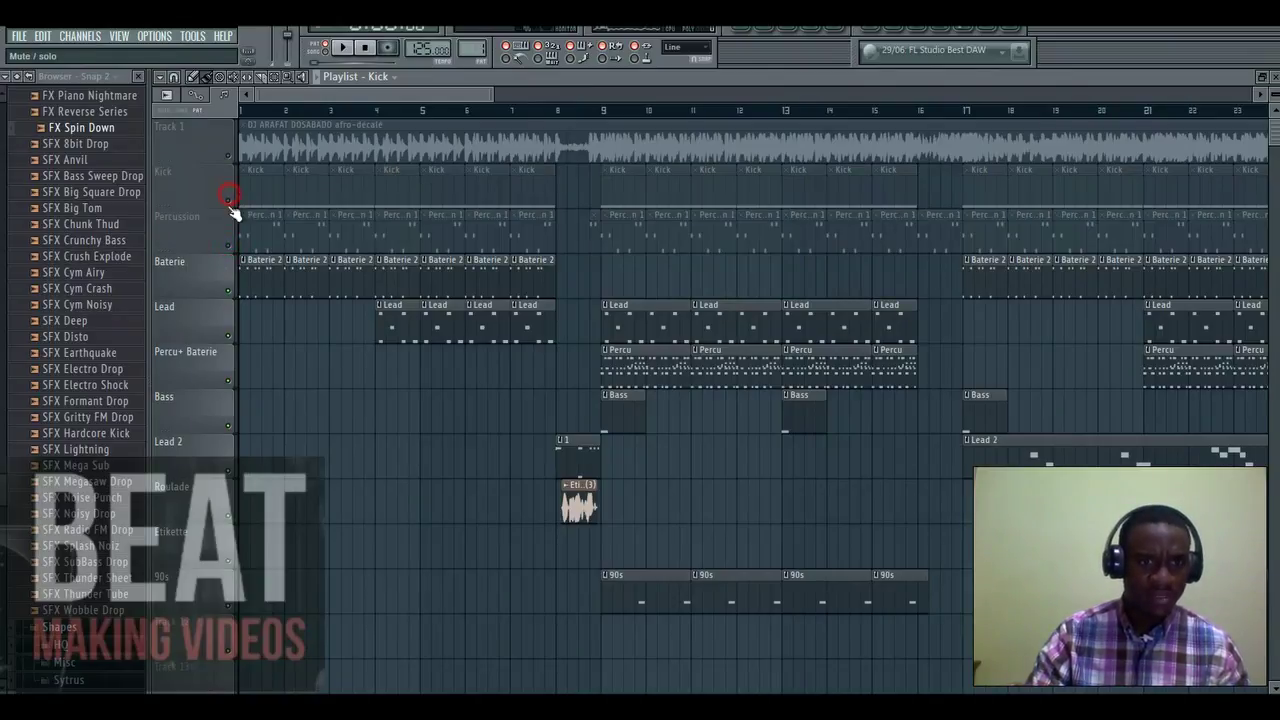
Select the Baterie 2 pattern, play it and examine its channels in the step sequencer
left_click(257, 262)
left_click(355, 54)
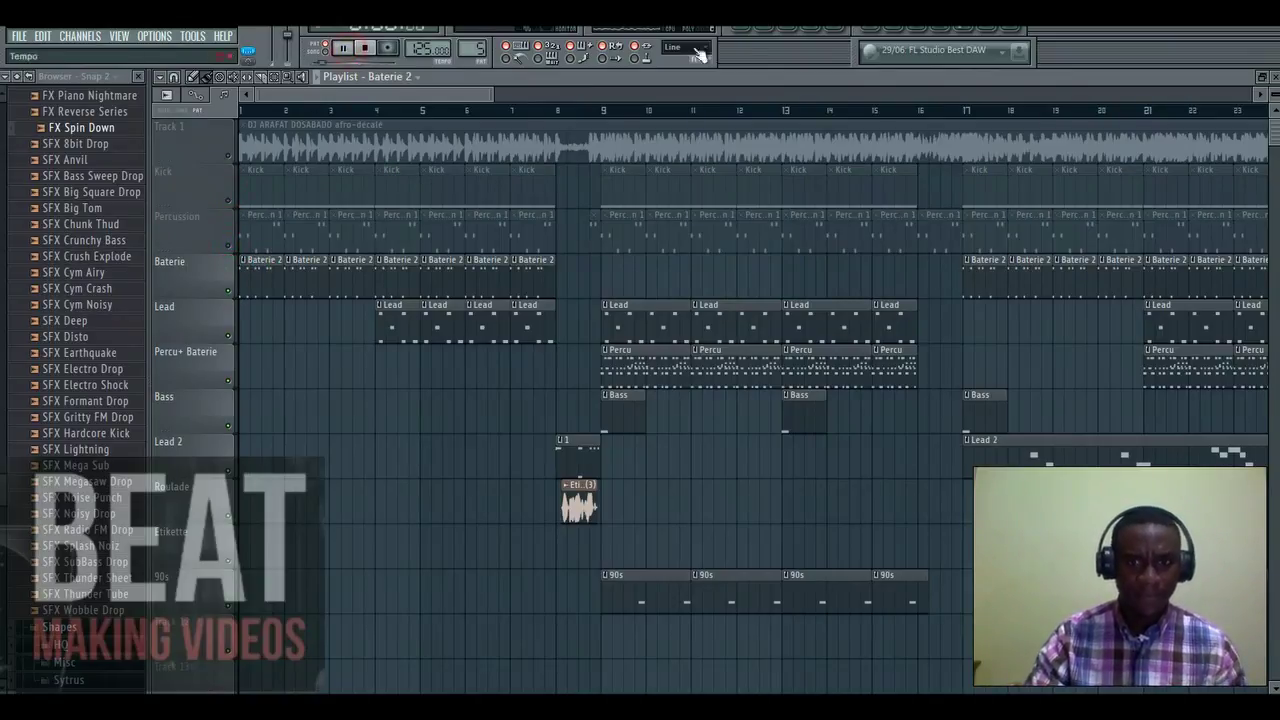
left_click(763, 30)
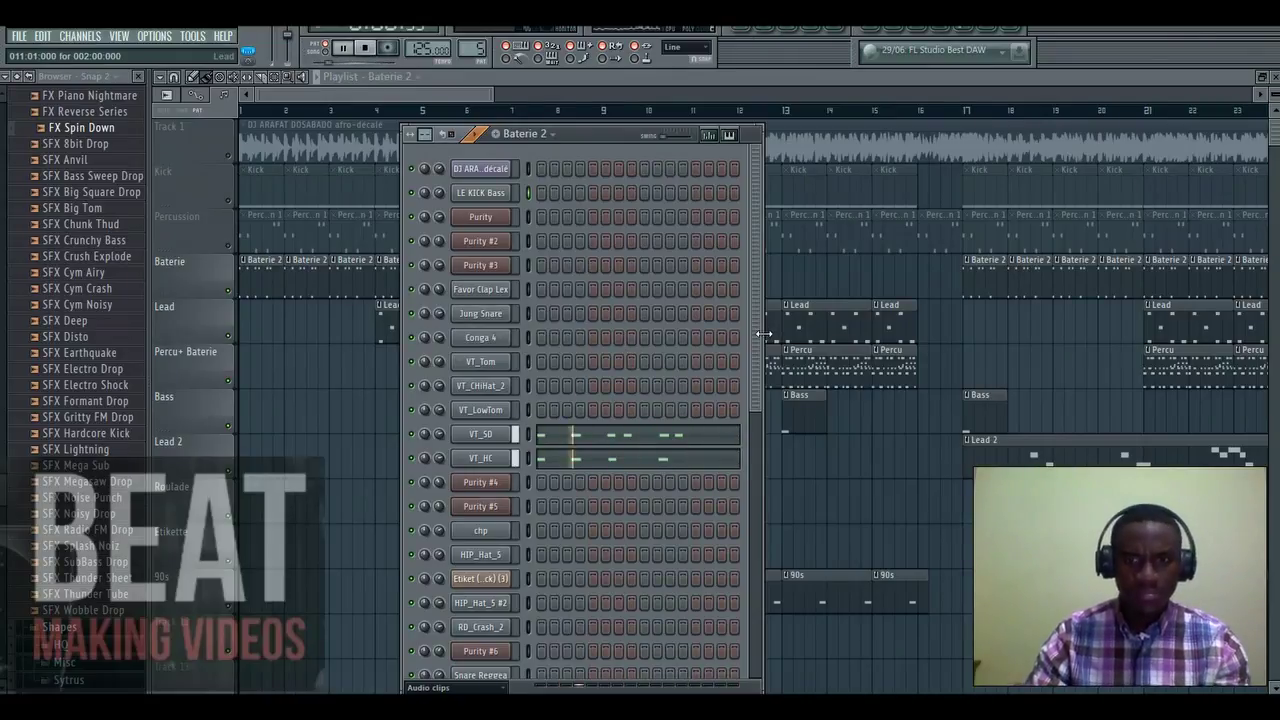
left_click_drag(756, 333, 760, 404)
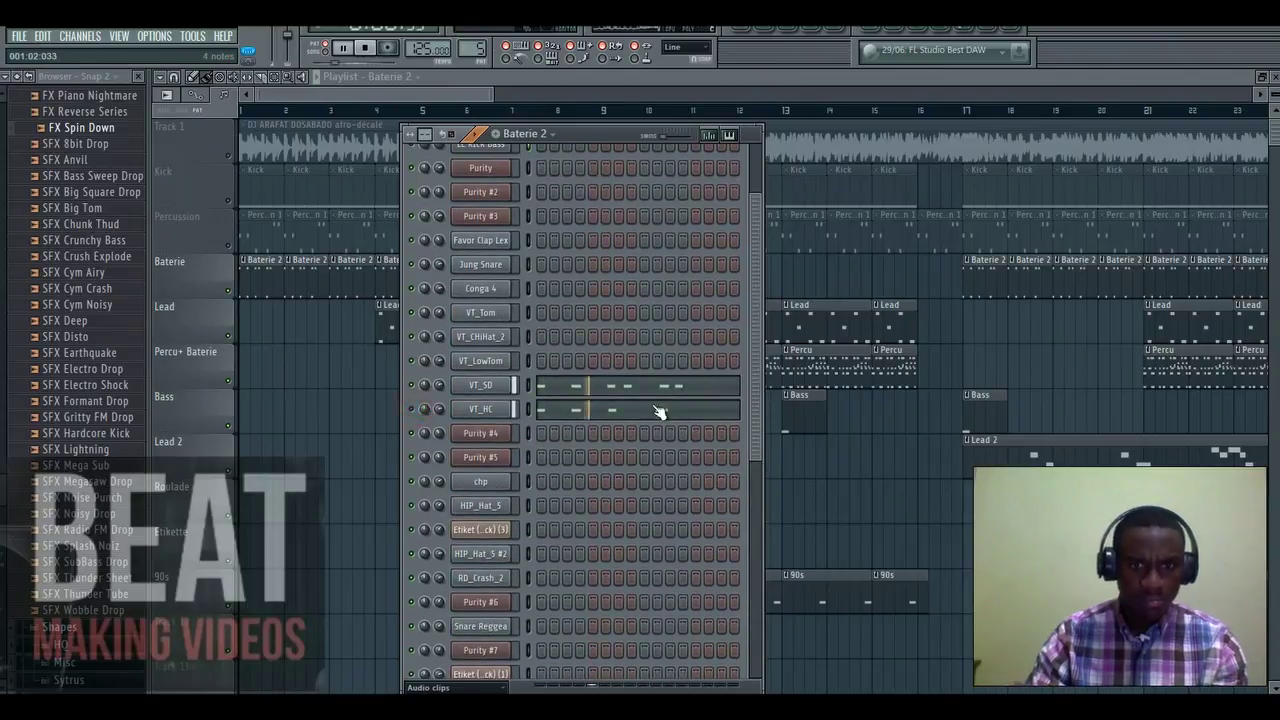
left_click_drag(754, 349, 750, 251)
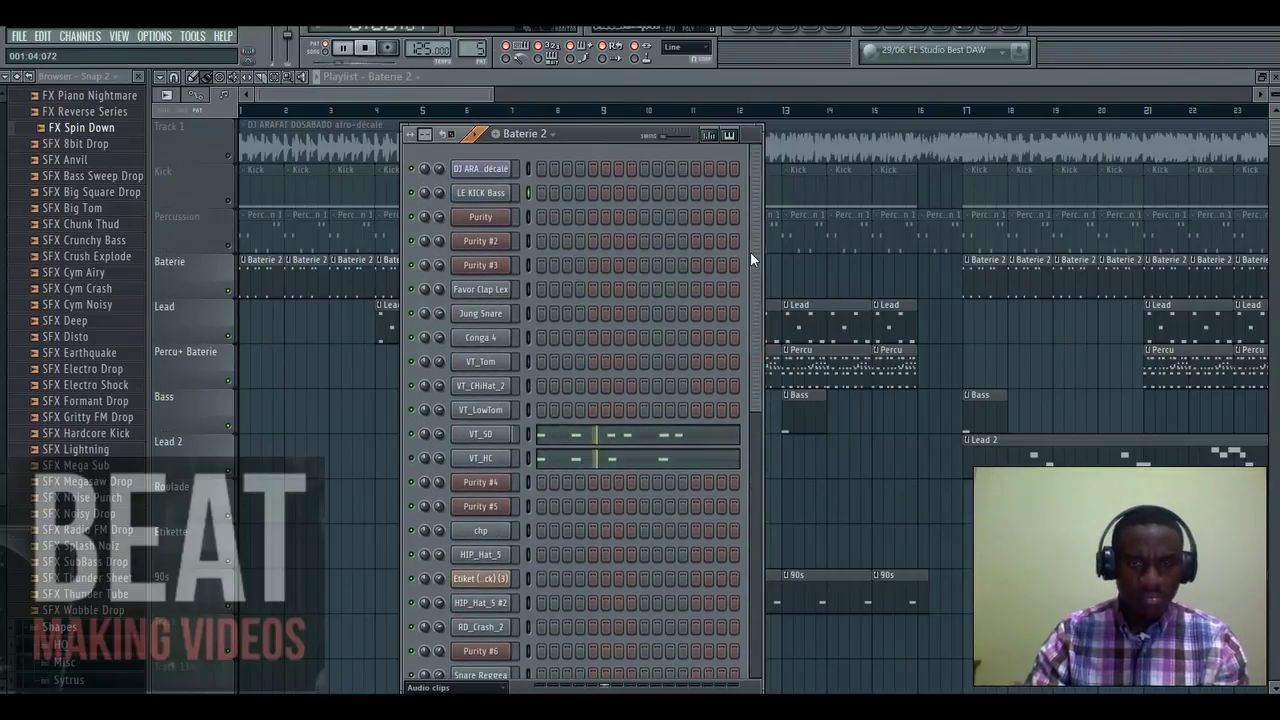
key("space")
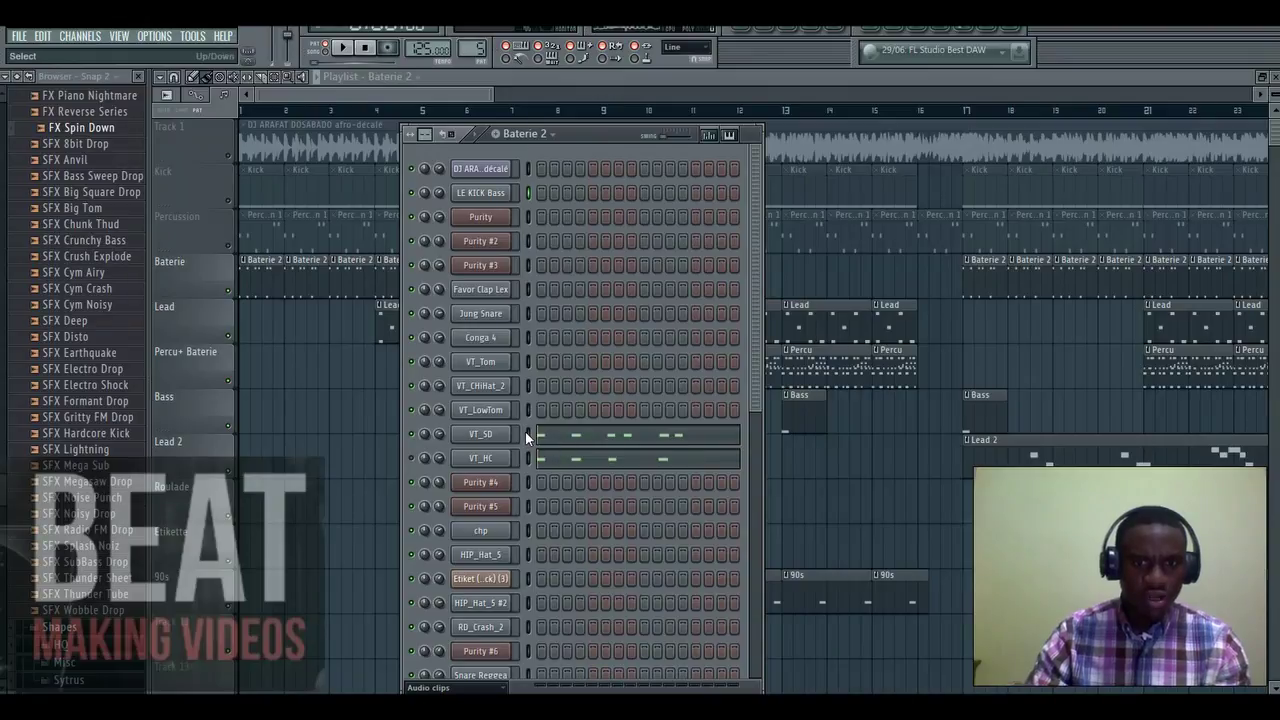
Select the VT_SD channel, audition its sound and inspect its channel settings
left_click(526, 433)
key("q")
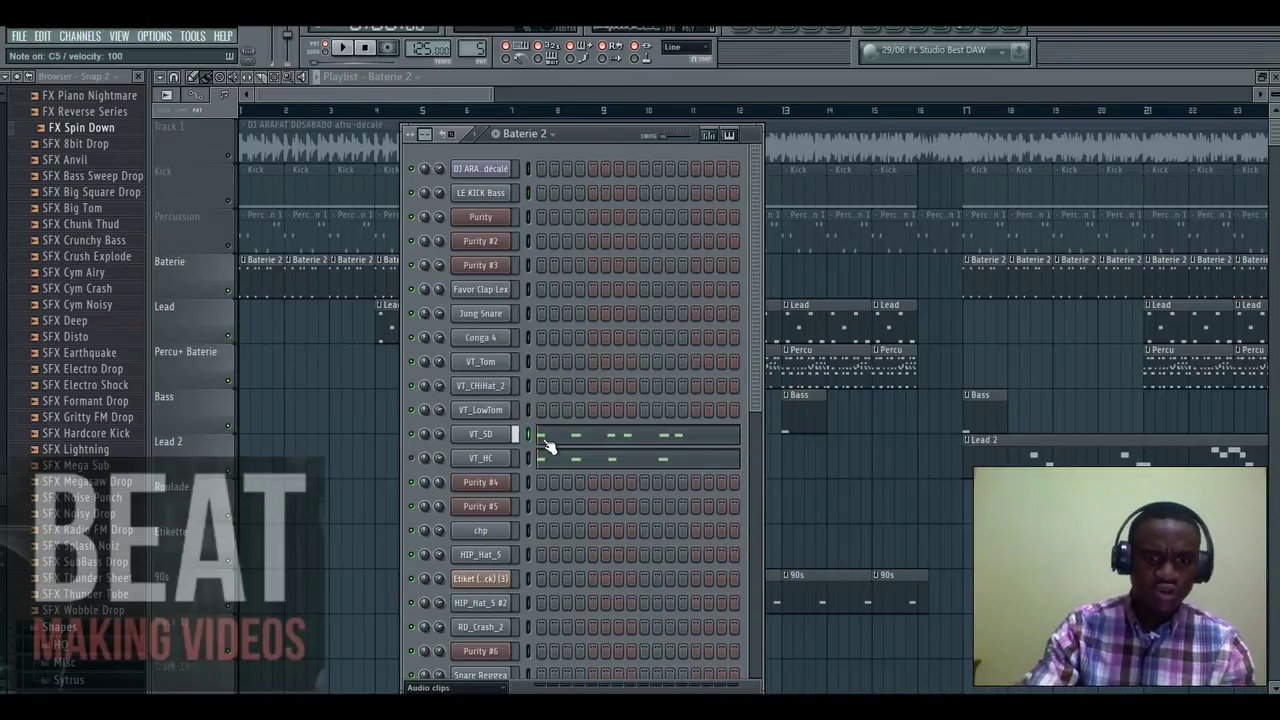
left_click(502, 436)
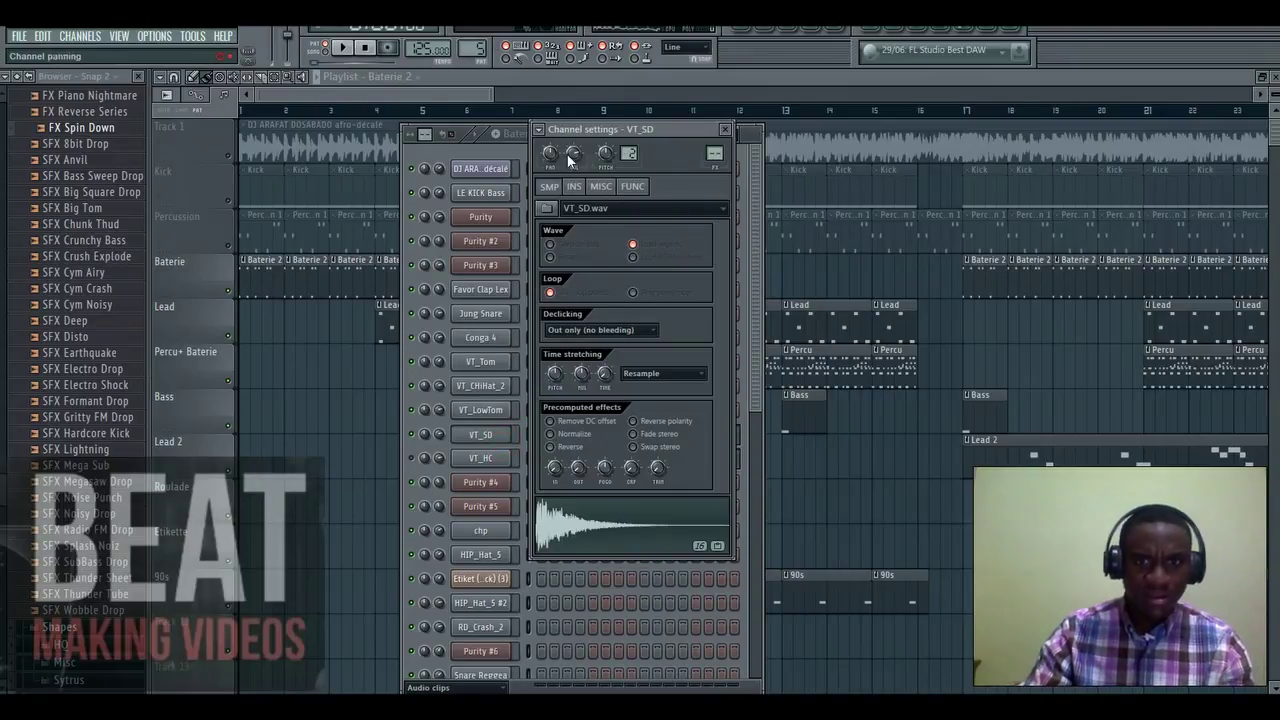
left_click(724, 130)
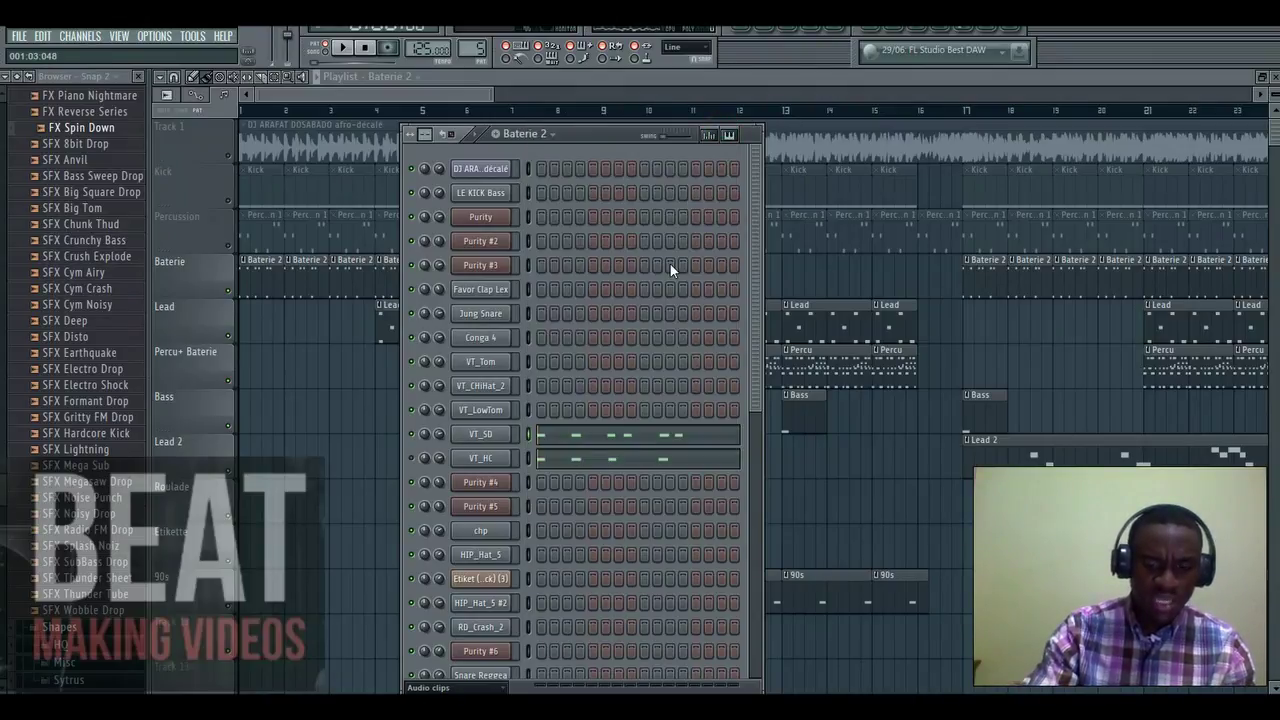
Open the VT_SD notes in the piano roll, audition the C5 key and play the pattern
left_click(660, 428)
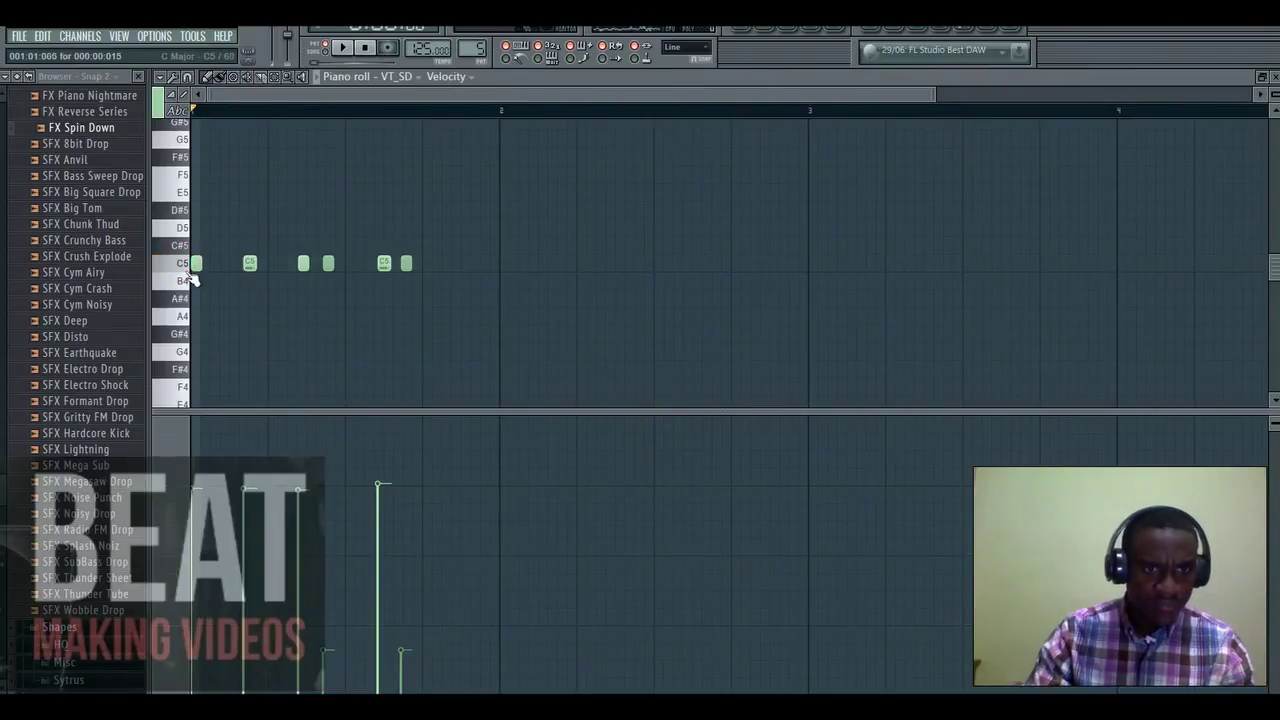
left_click(184, 268)
left_click(183, 267)
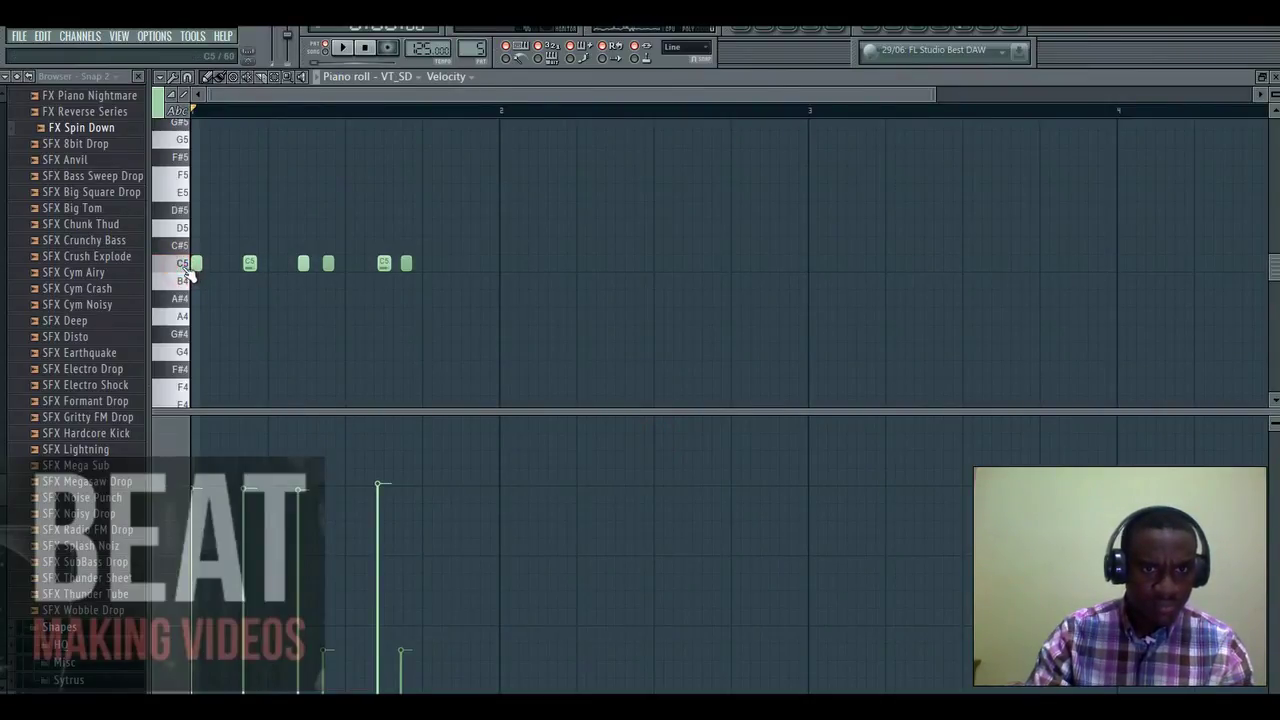
left_click(183, 267)
scroll(500, 368, "down", 2)
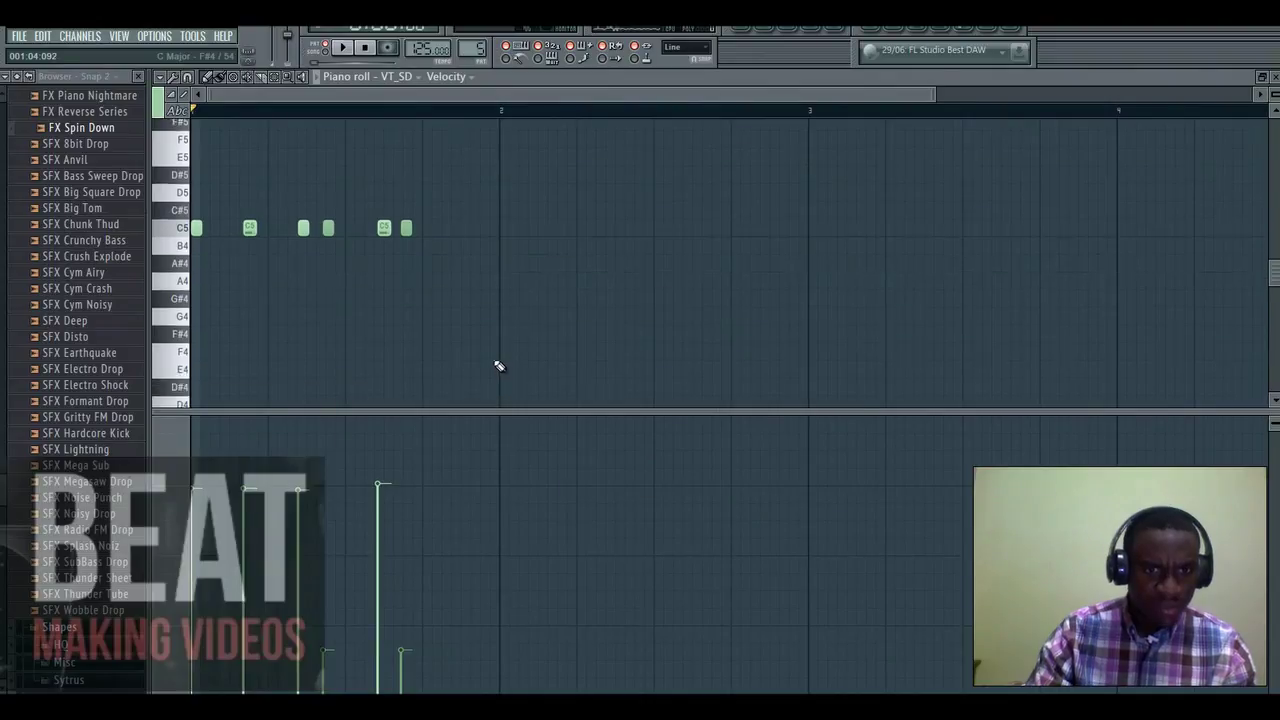
left_click(342, 48)
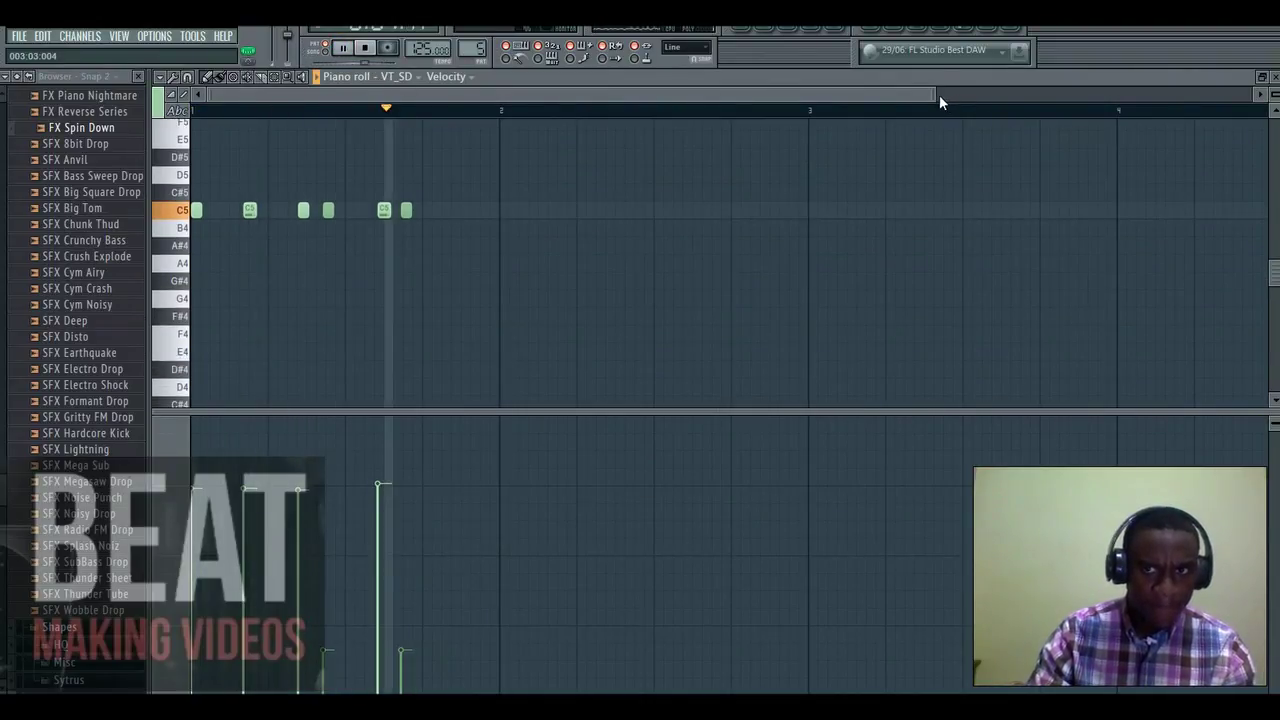
left_click_drag(934, 95, 810, 112)
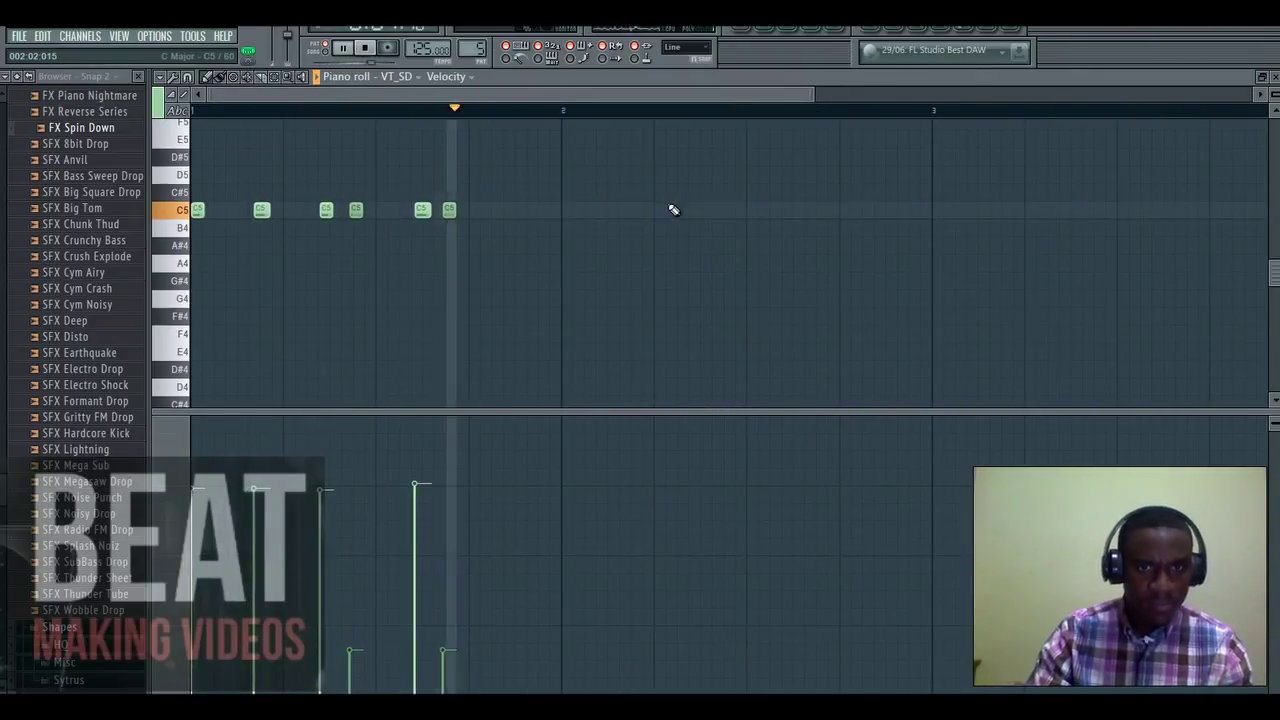
key("space")
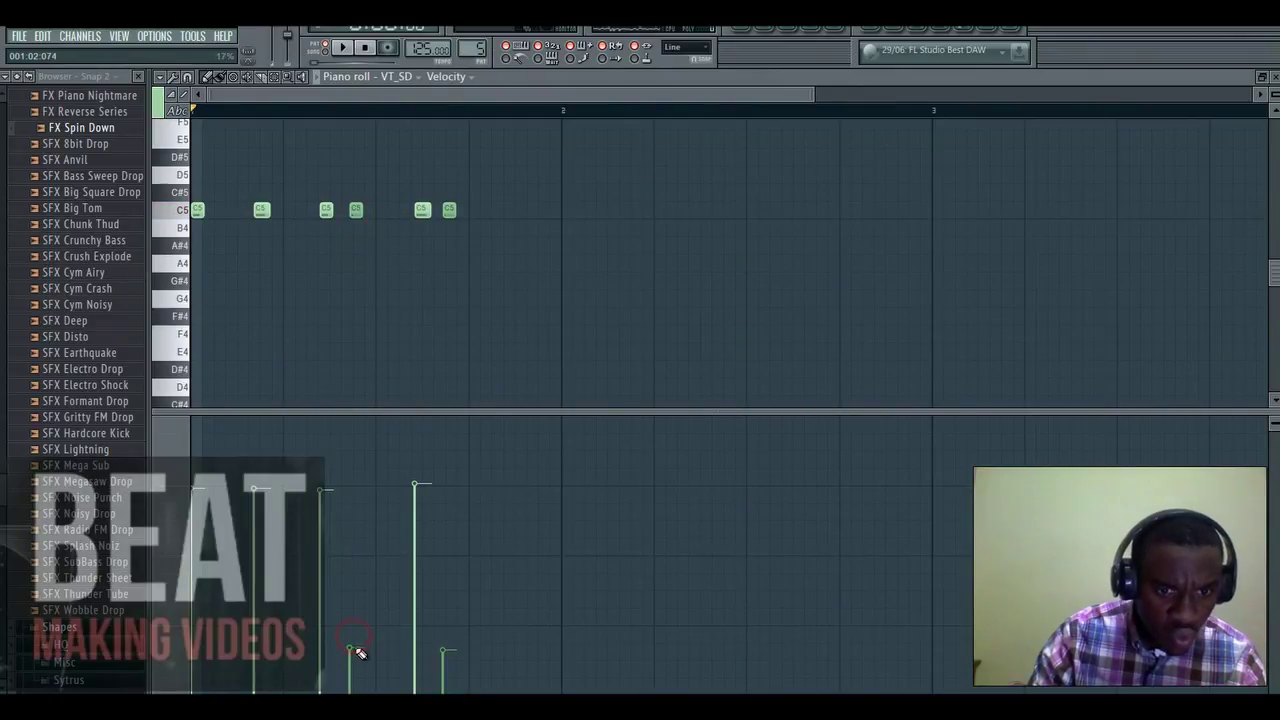
Raise the velocities of the fourth and sixth VT_SD notes to about 72%
left_click_drag(357, 651, 357, 631)
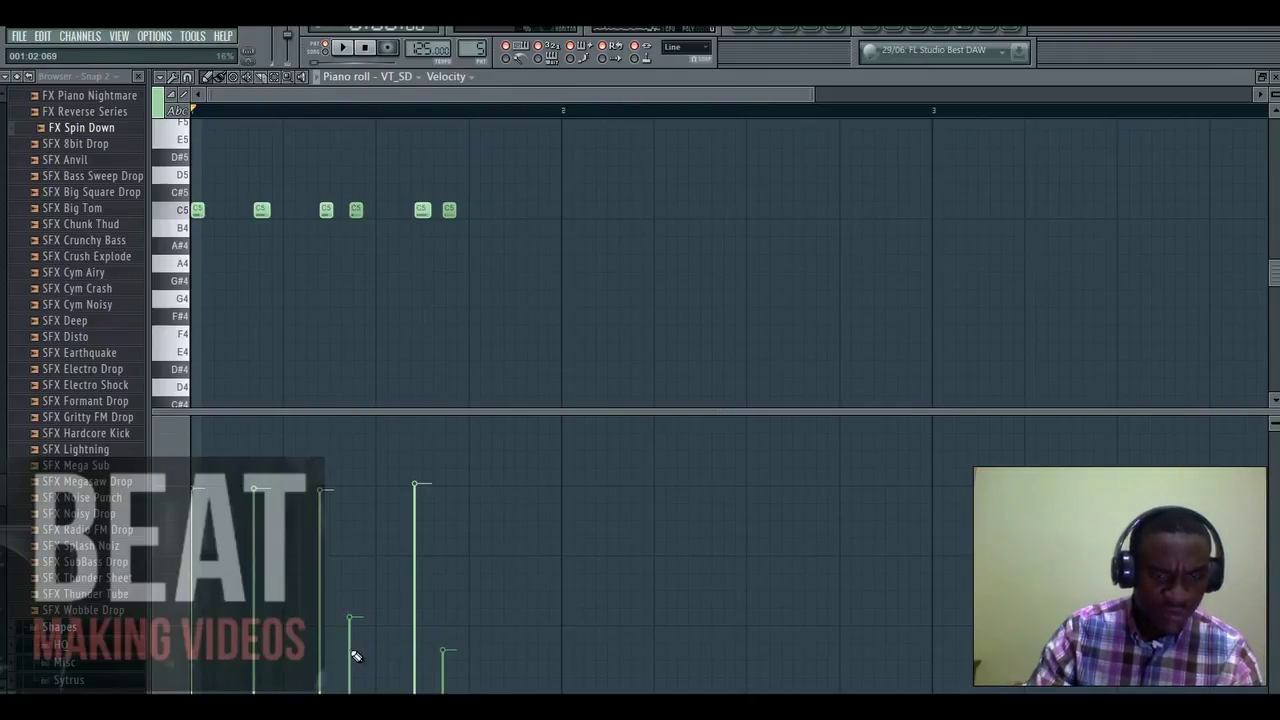
left_click(352, 499)
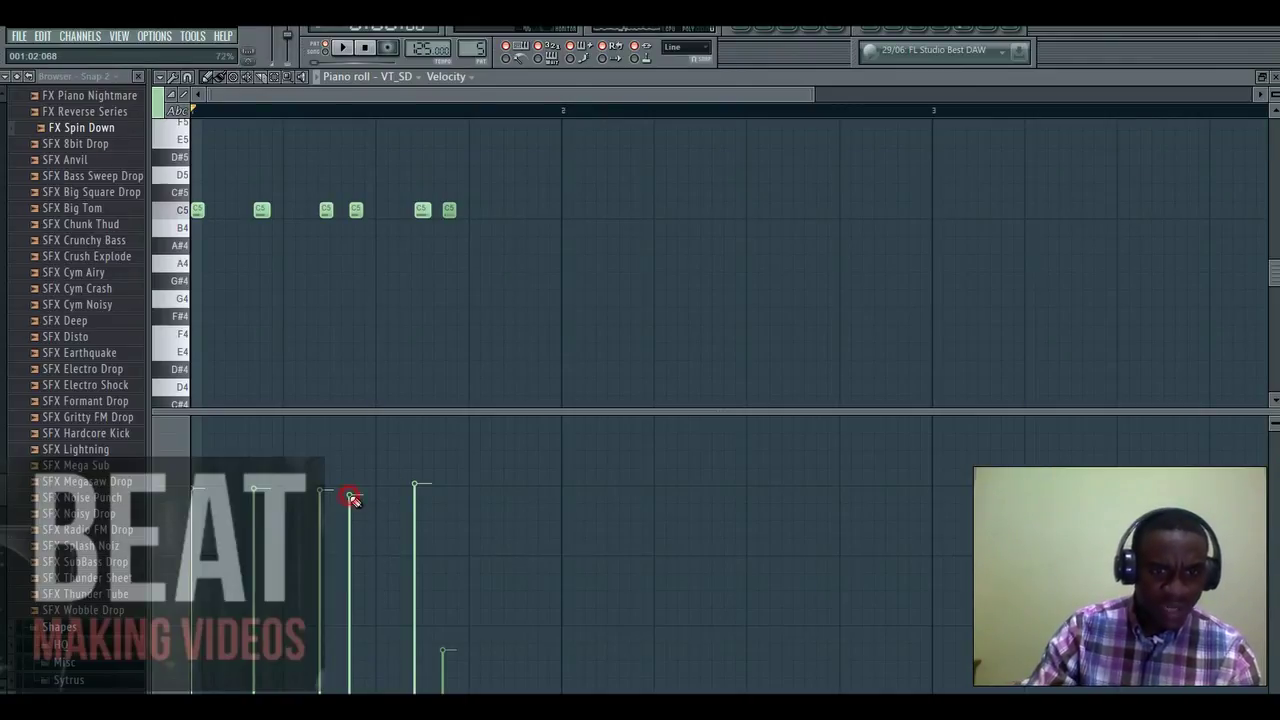
left_click(458, 501)
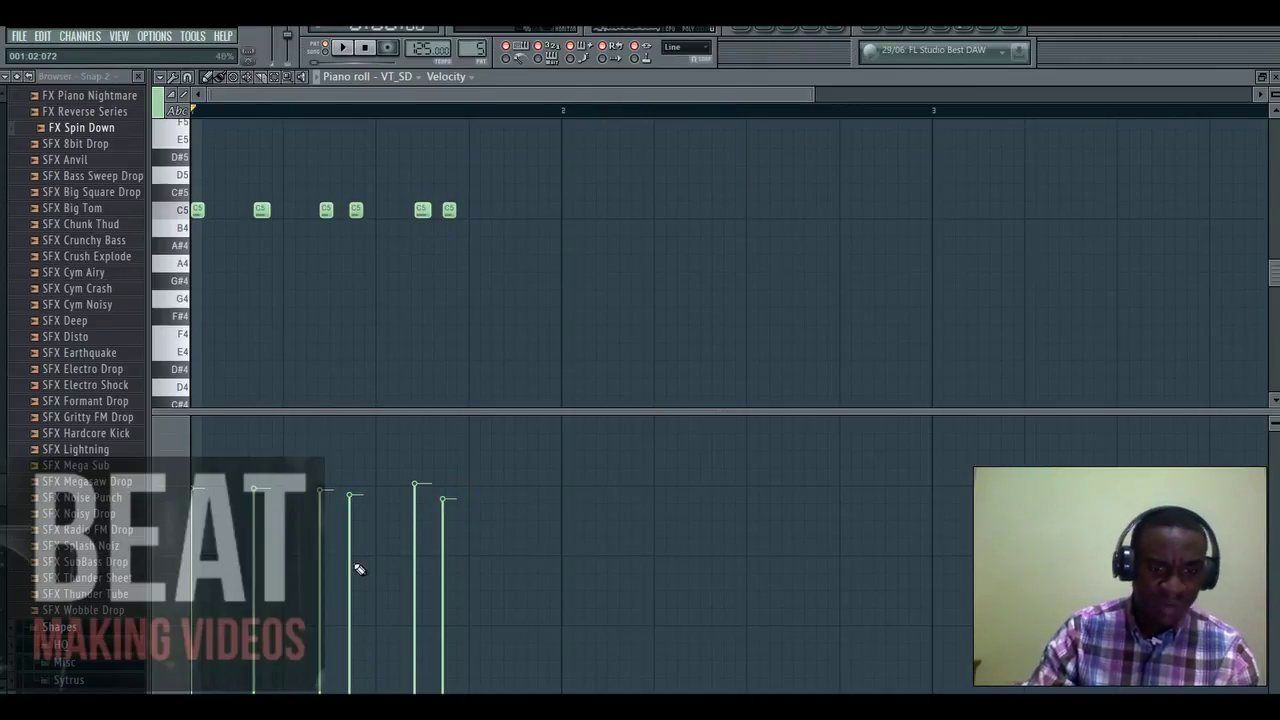
Lower the velocities of the fourth and sixth VT_SD notes to about 22%
left_click(355, 621)
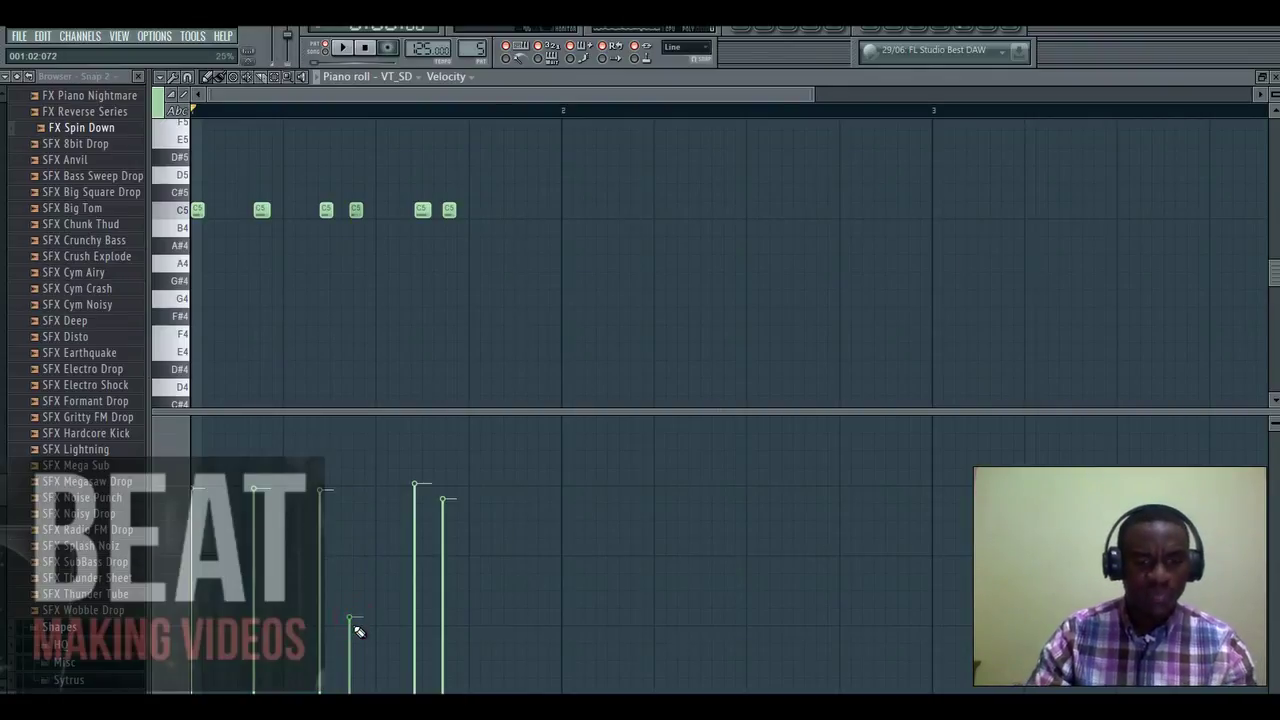
left_click(351, 637)
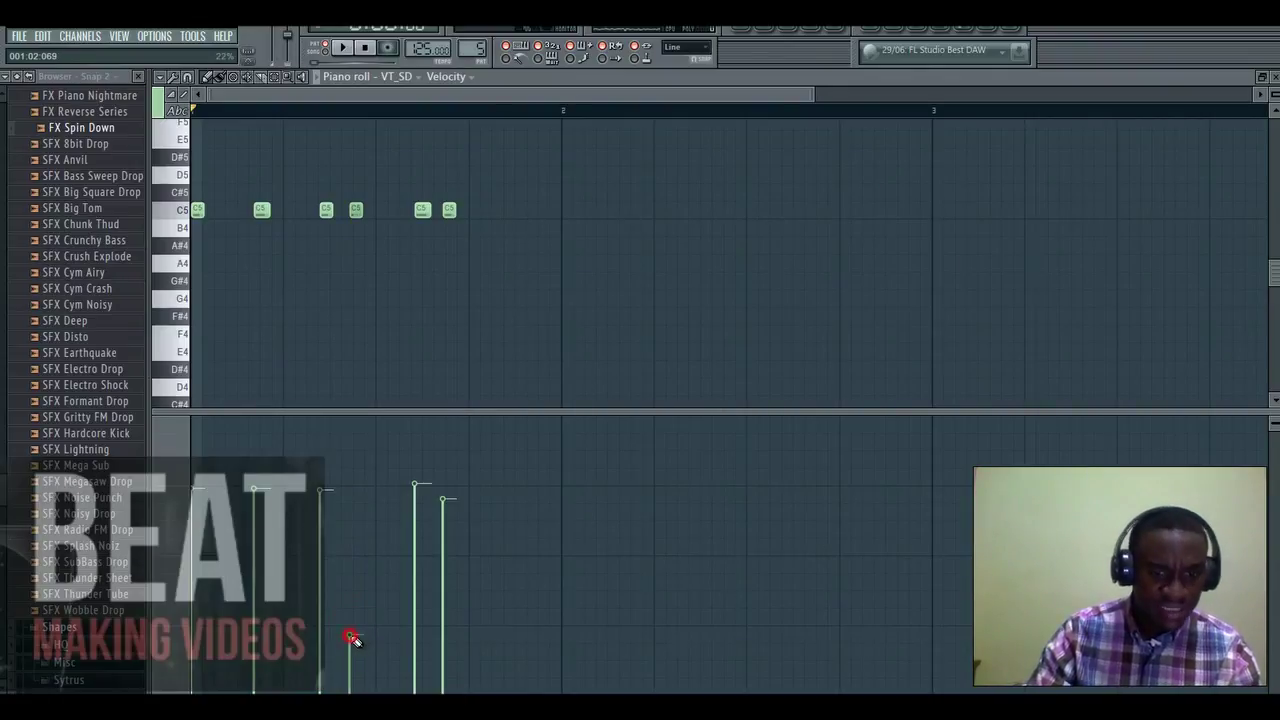
left_click(447, 641)
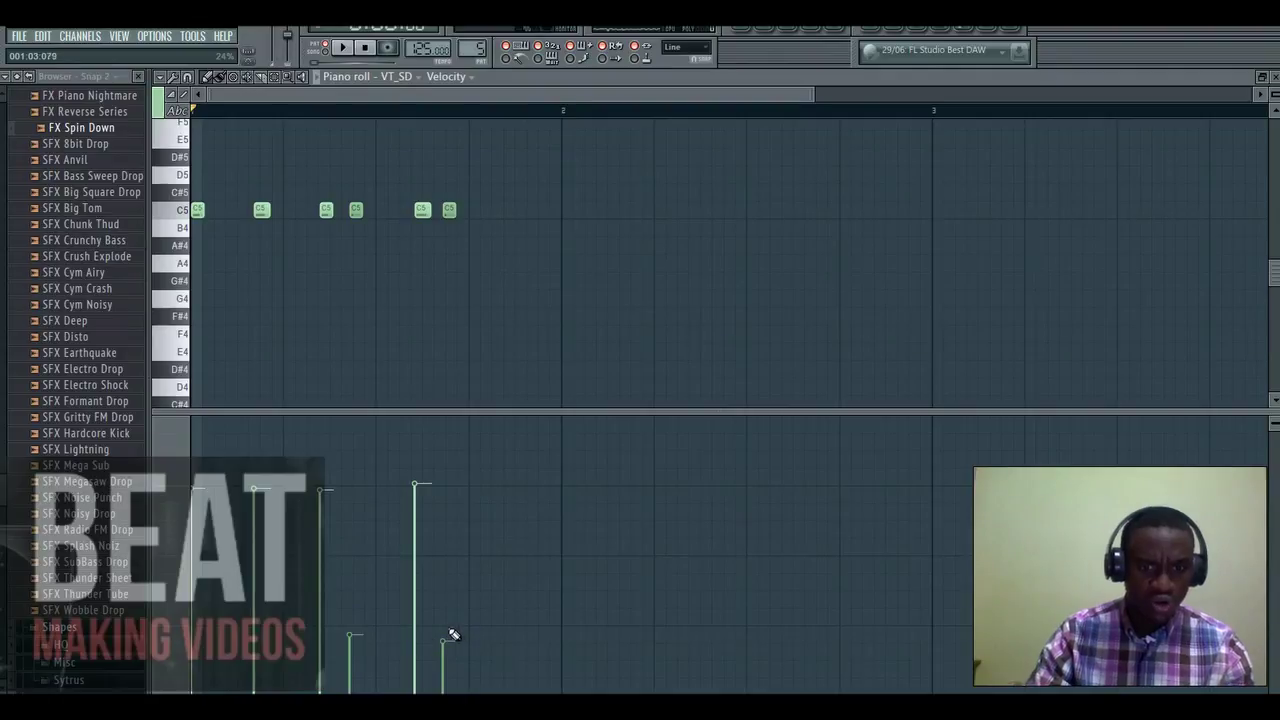
Play the Baterie 2 pattern with the lowered note velocities and return to the step sequencer
key("space")
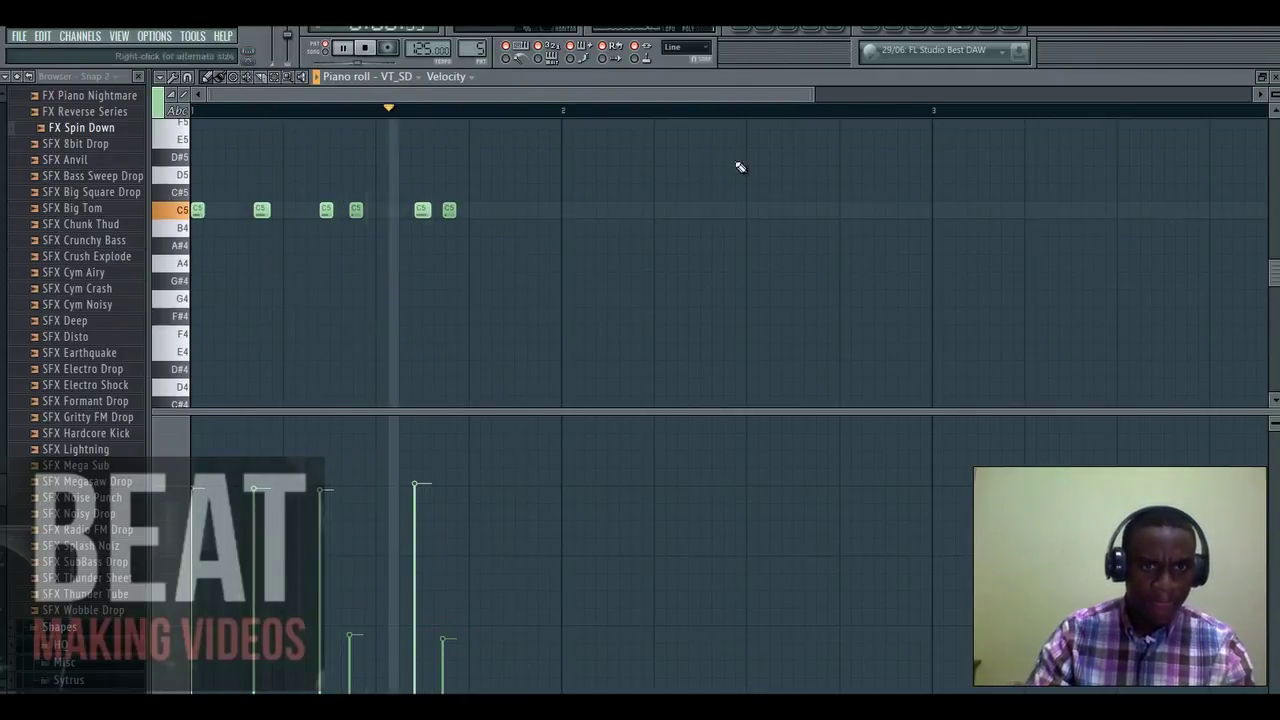
left_click(771, 28)
key("space")
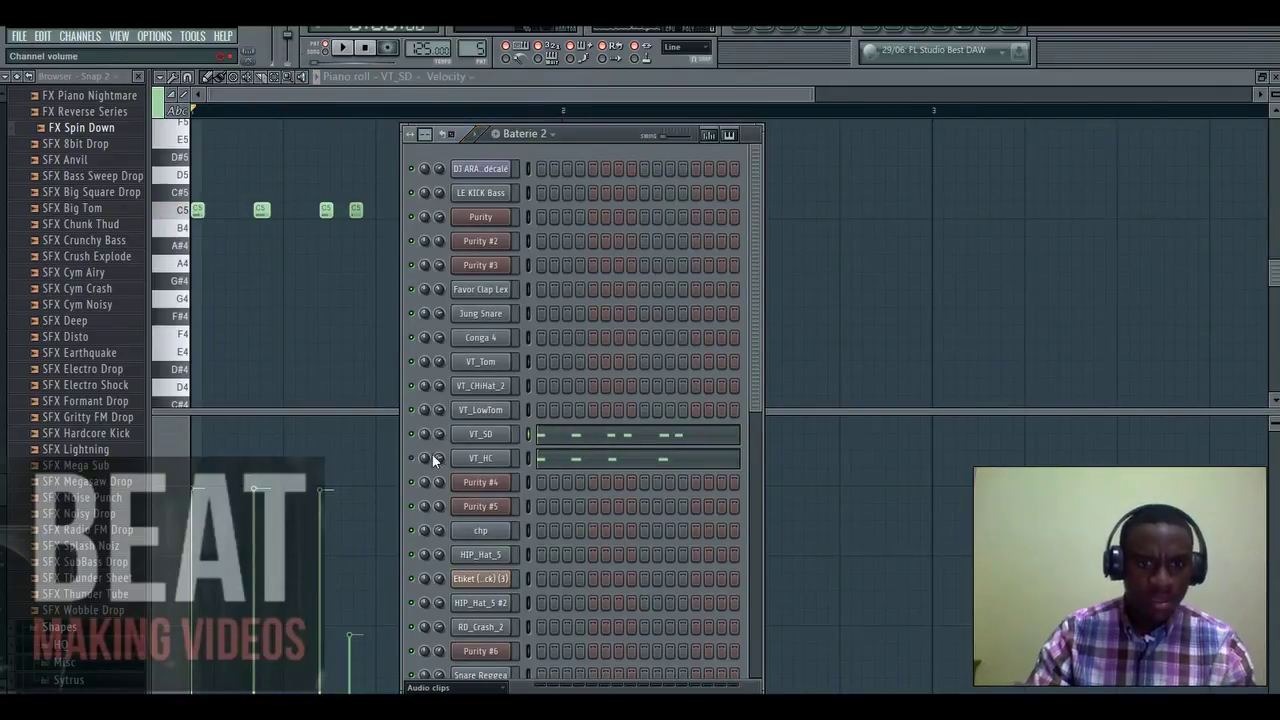
Audition the VT_HC channel, open its notes in the piano roll, sound the A#3 key and play the pattern
left_click(529, 460)
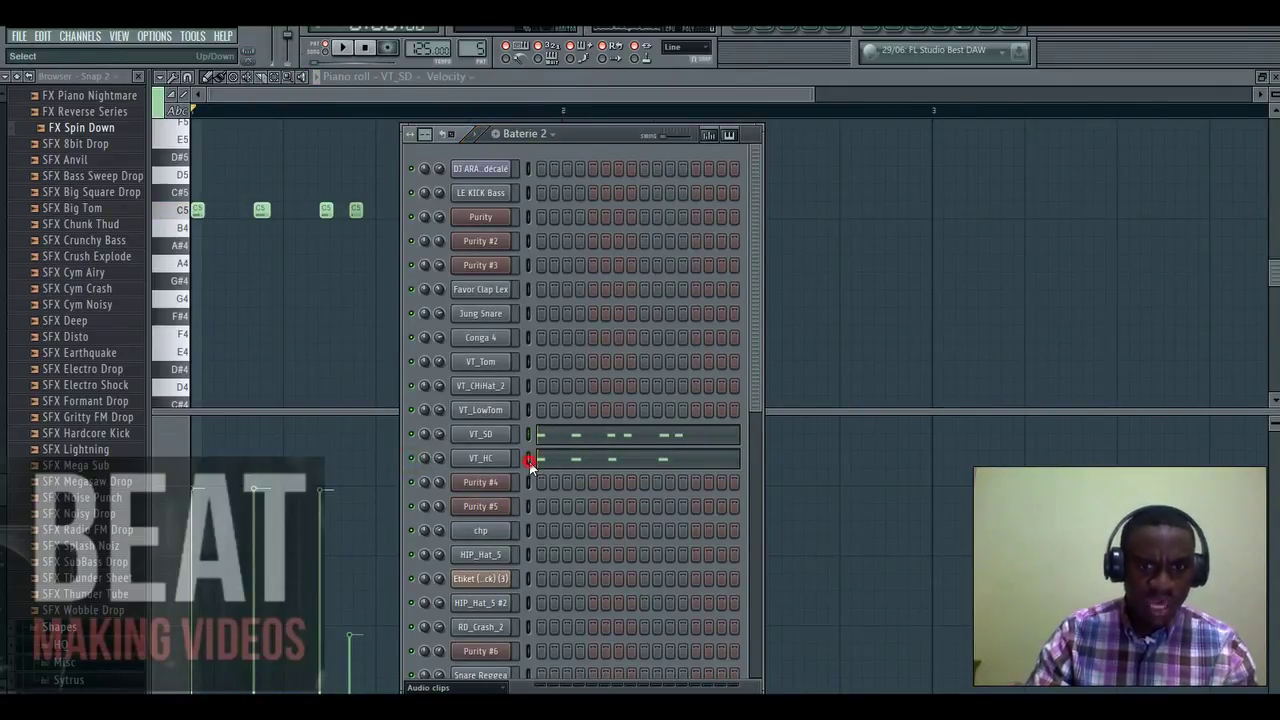
left_click(529, 461)
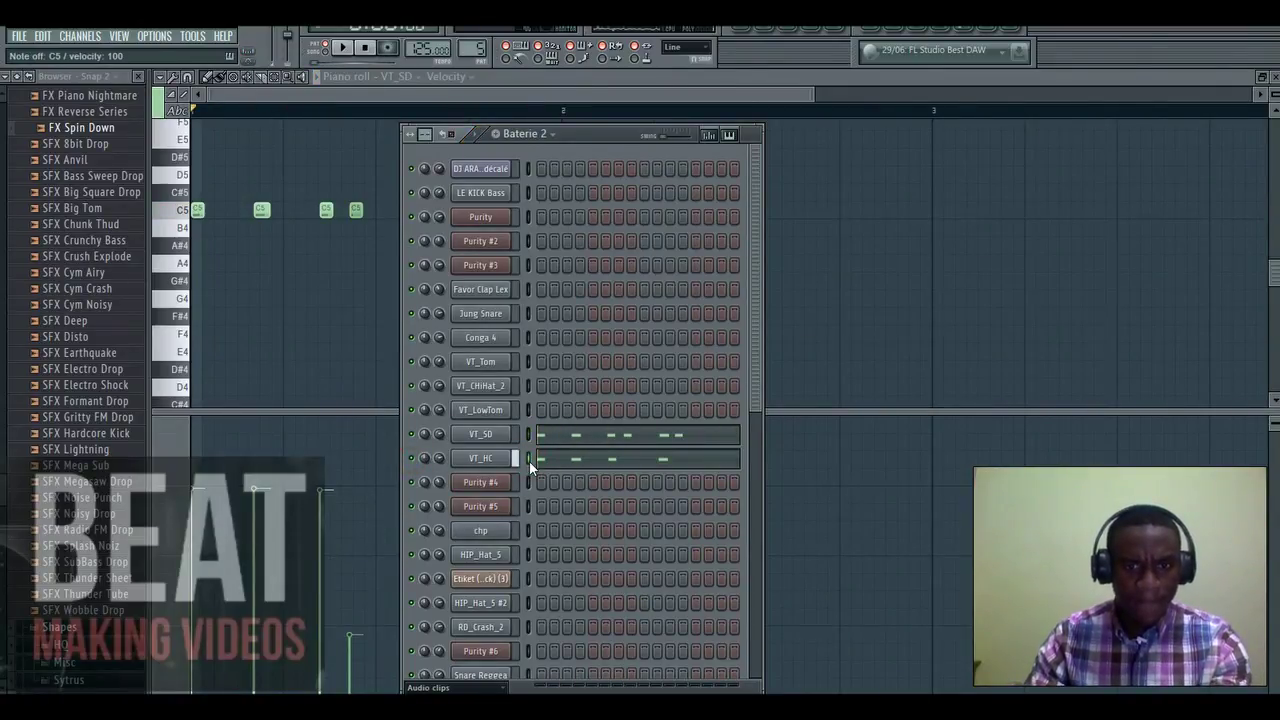
left_click(557, 459)
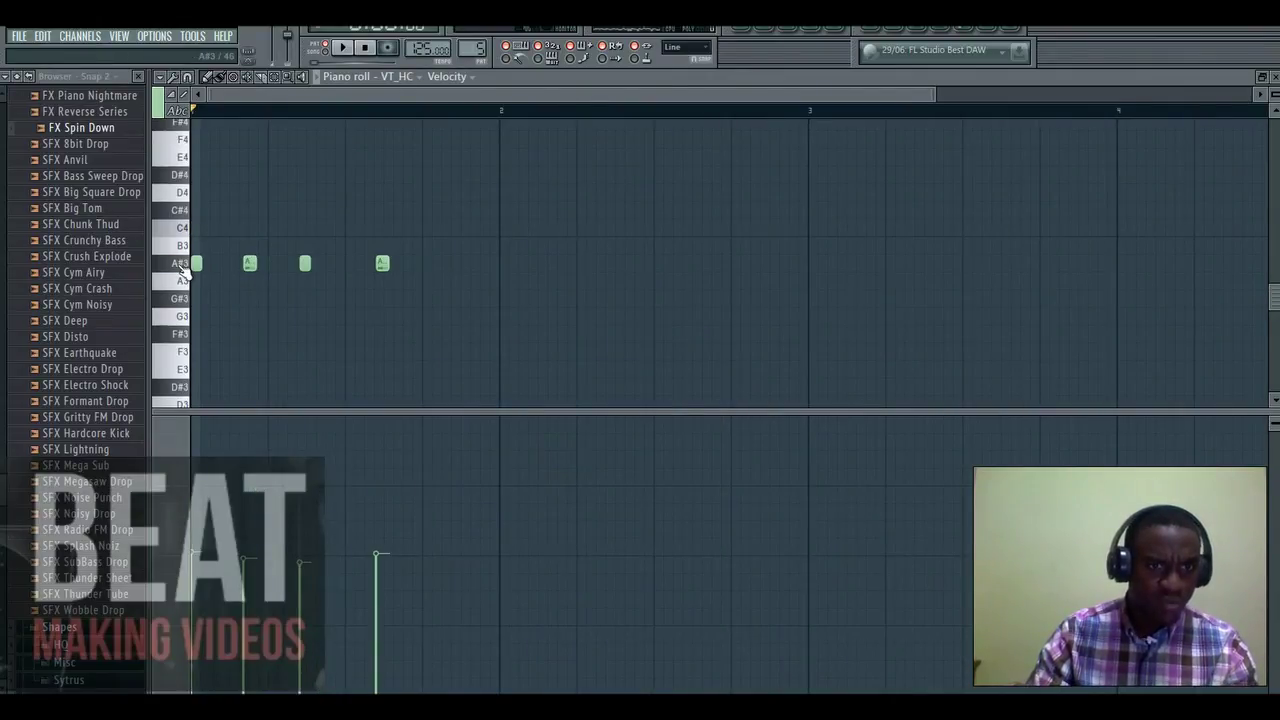
left_click(180, 264)
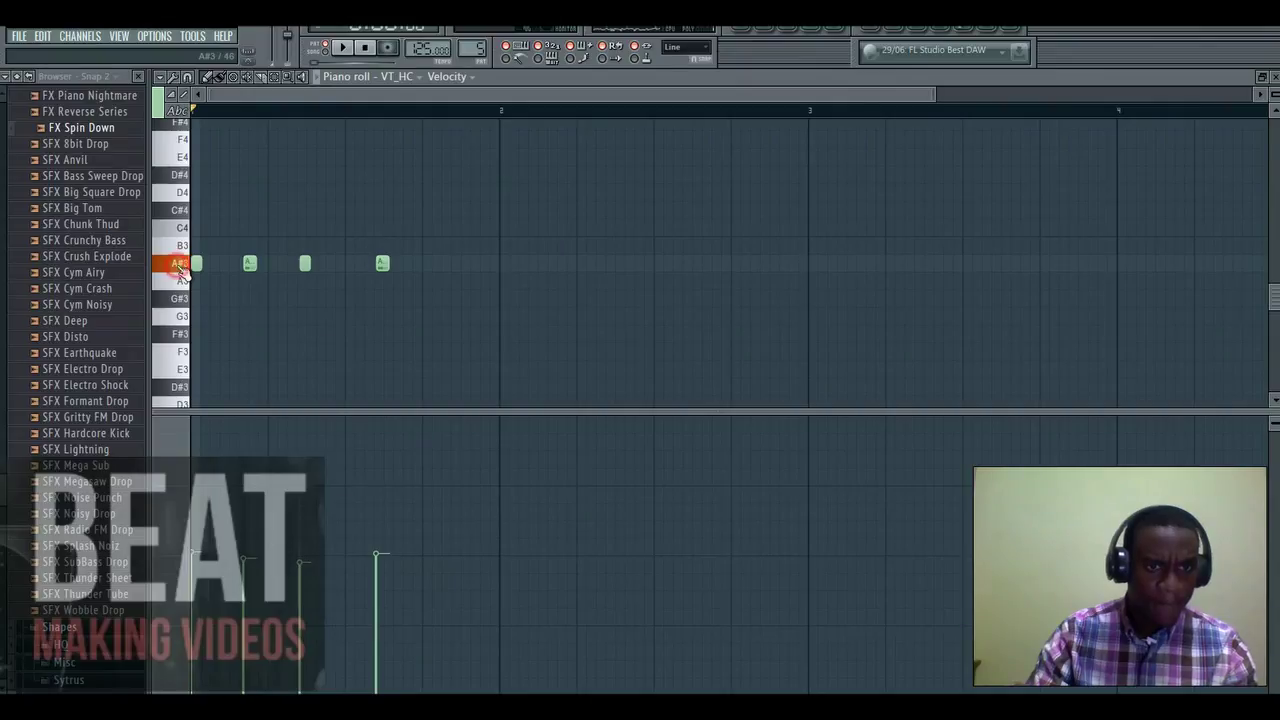
left_click(352, 58)
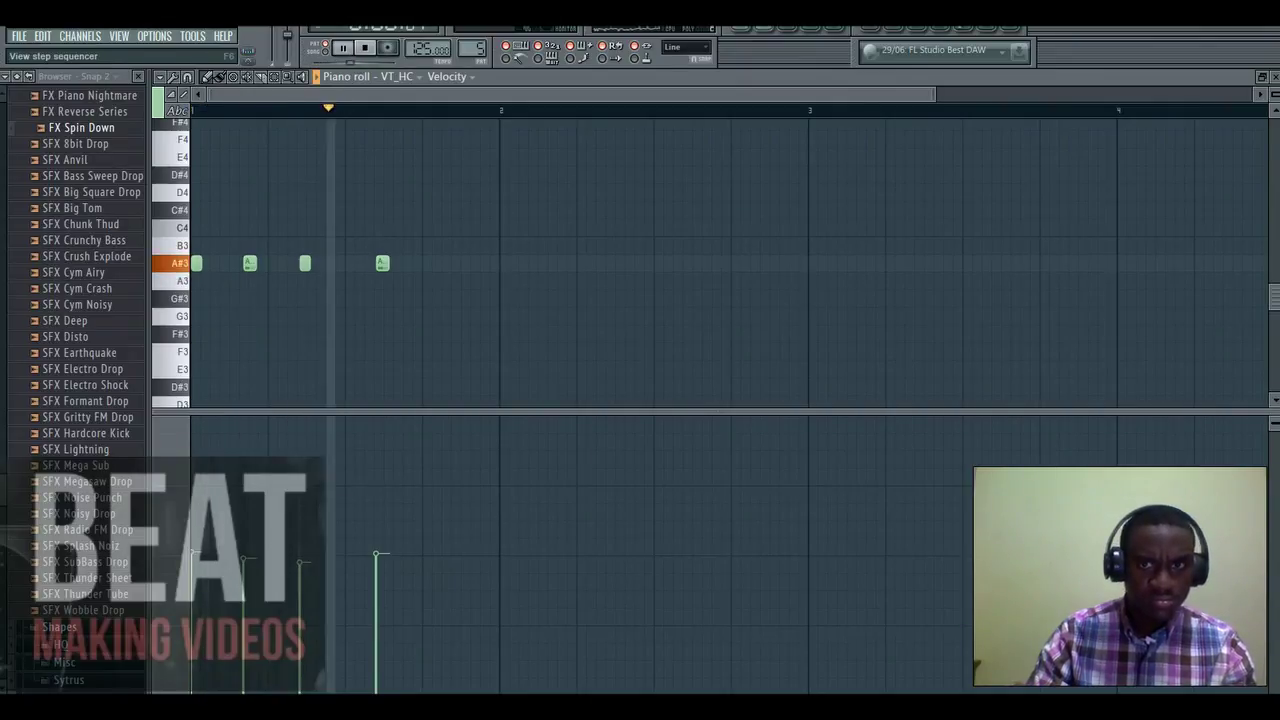
Stop the current pattern, switch the step sequencer to the Baterie pattern and play it while reviewing its channels
key("F6")
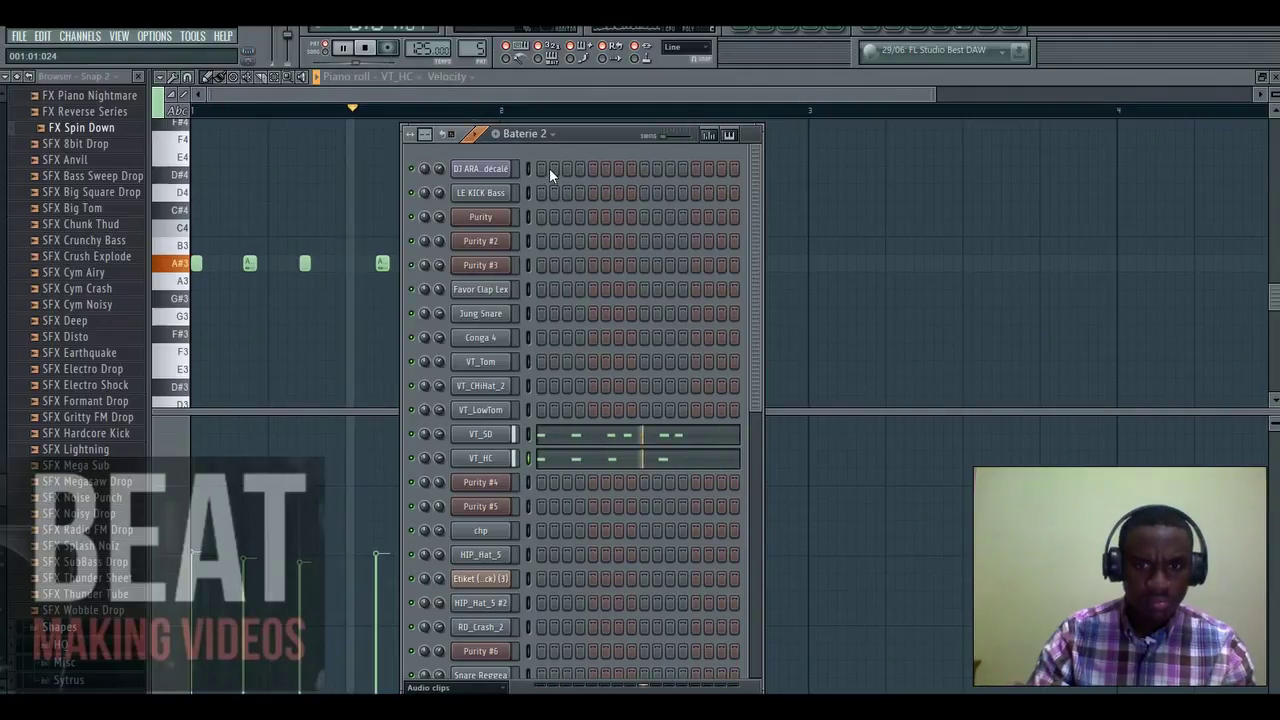
key("space")
left_click(555, 139)
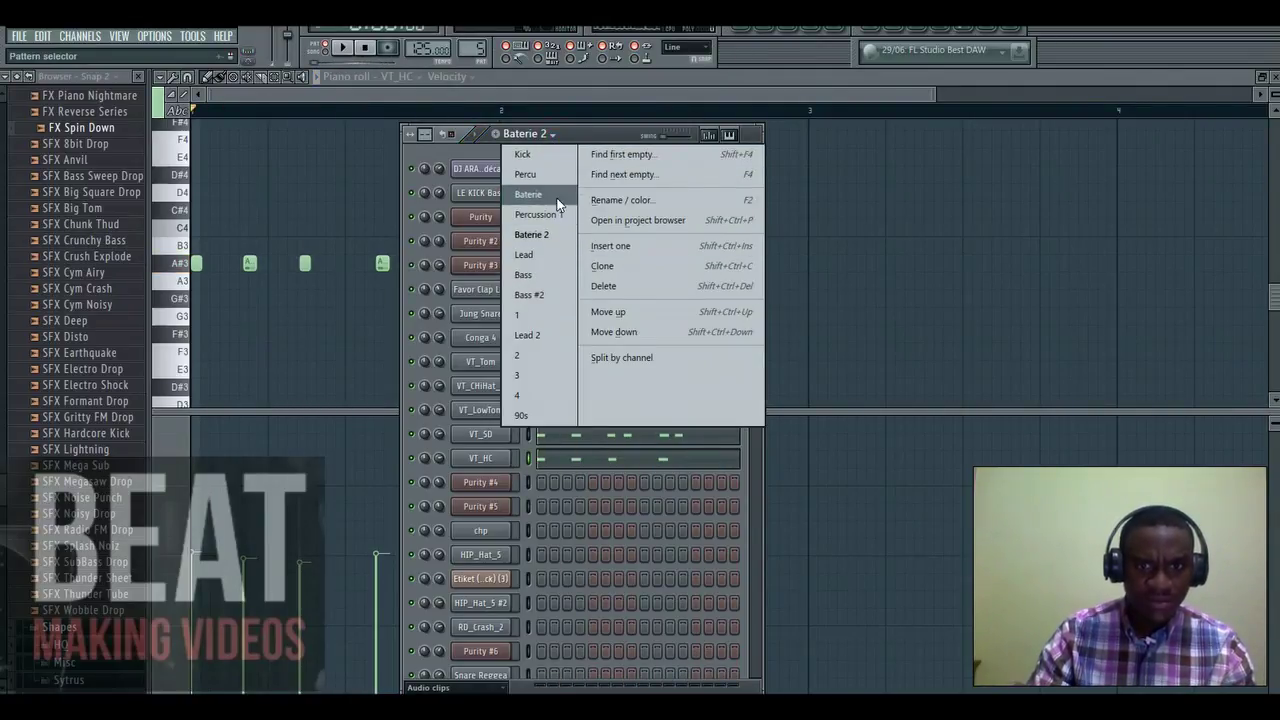
left_click(528, 194)
left_click(340, 48)
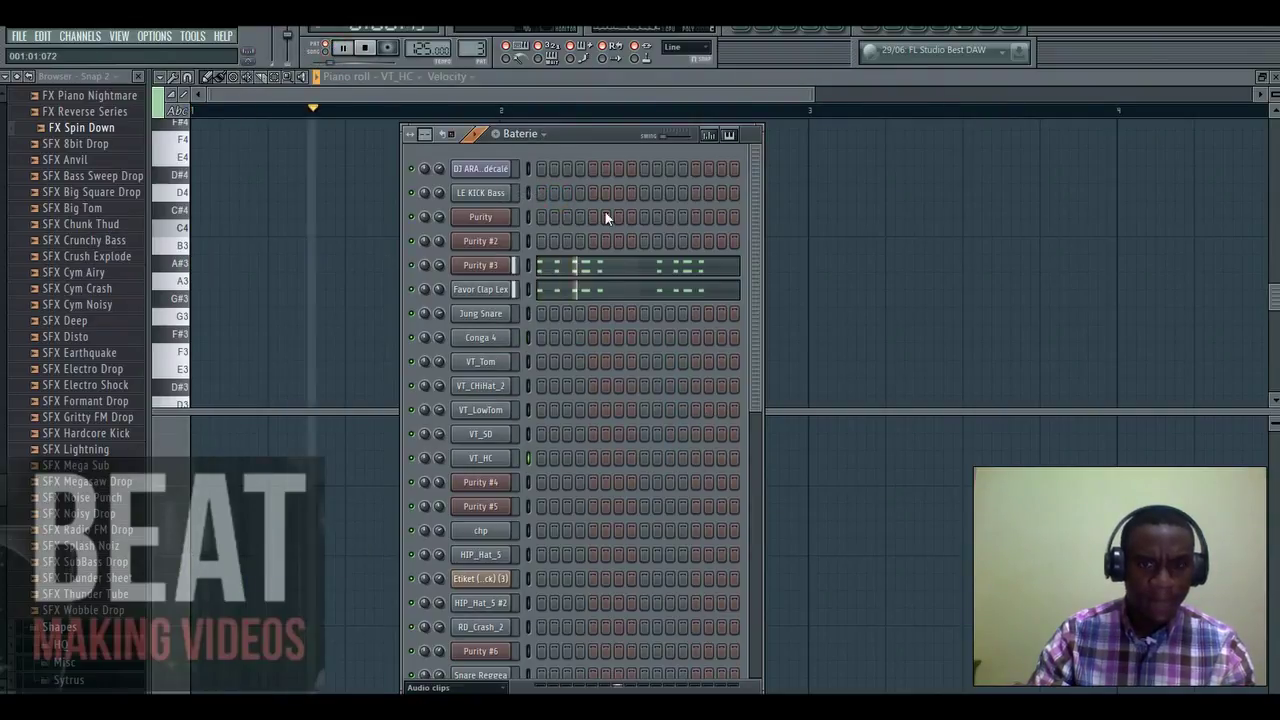
scroll(722, 266, "down", 3)
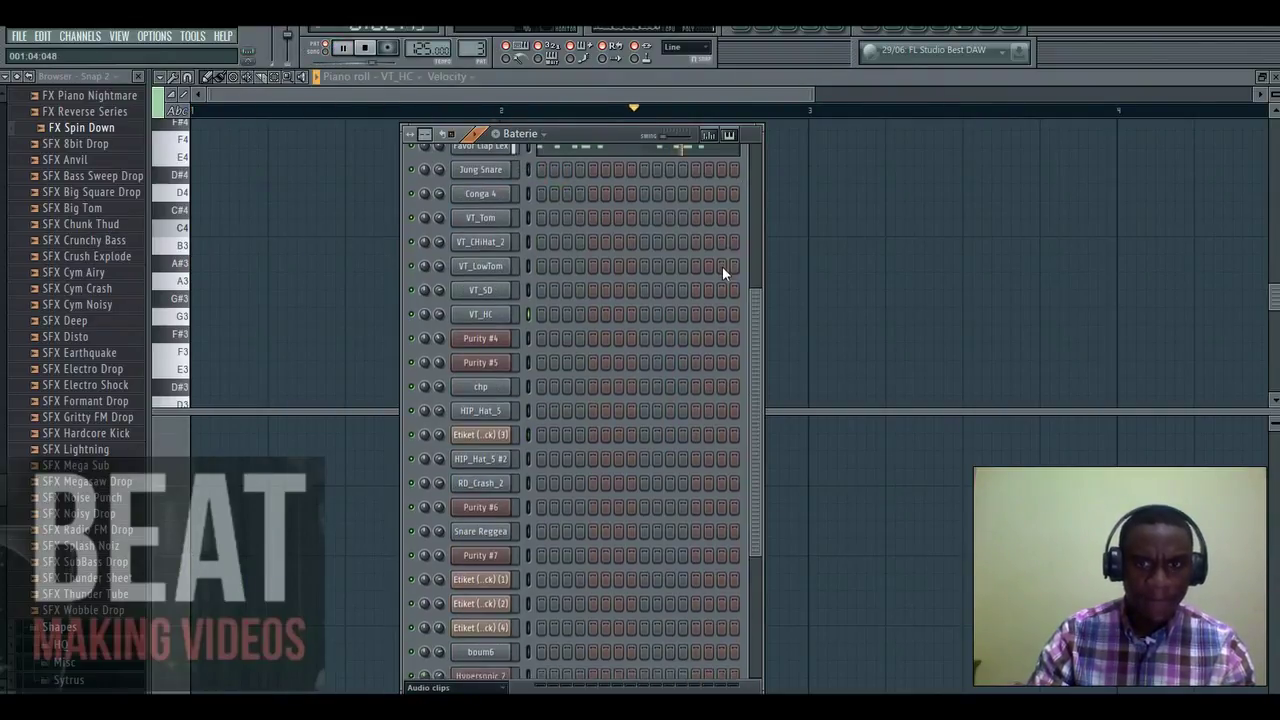
scroll(722, 266, "up", 3)
key("space")
View the Snares drum preset in the Purity #3 plugin and close the plugin along with its channel settings
left_click(499, 268)
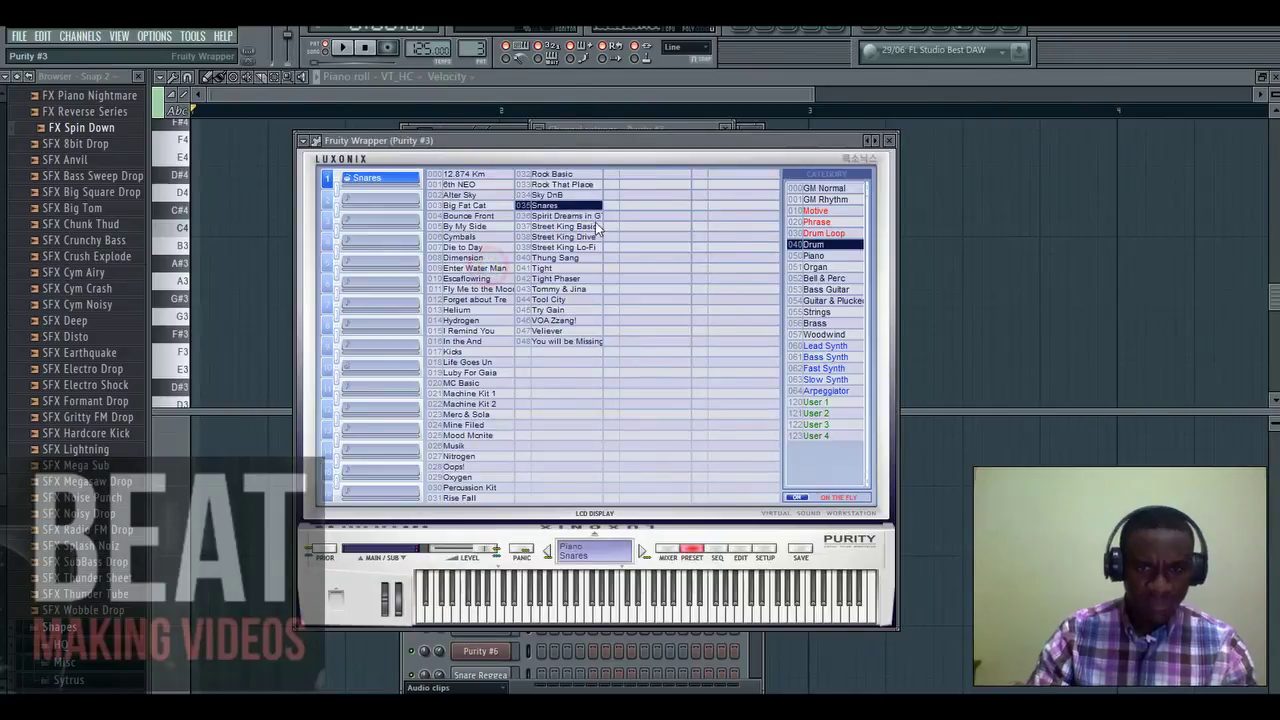
left_click_drag(631, 153, 638, 171)
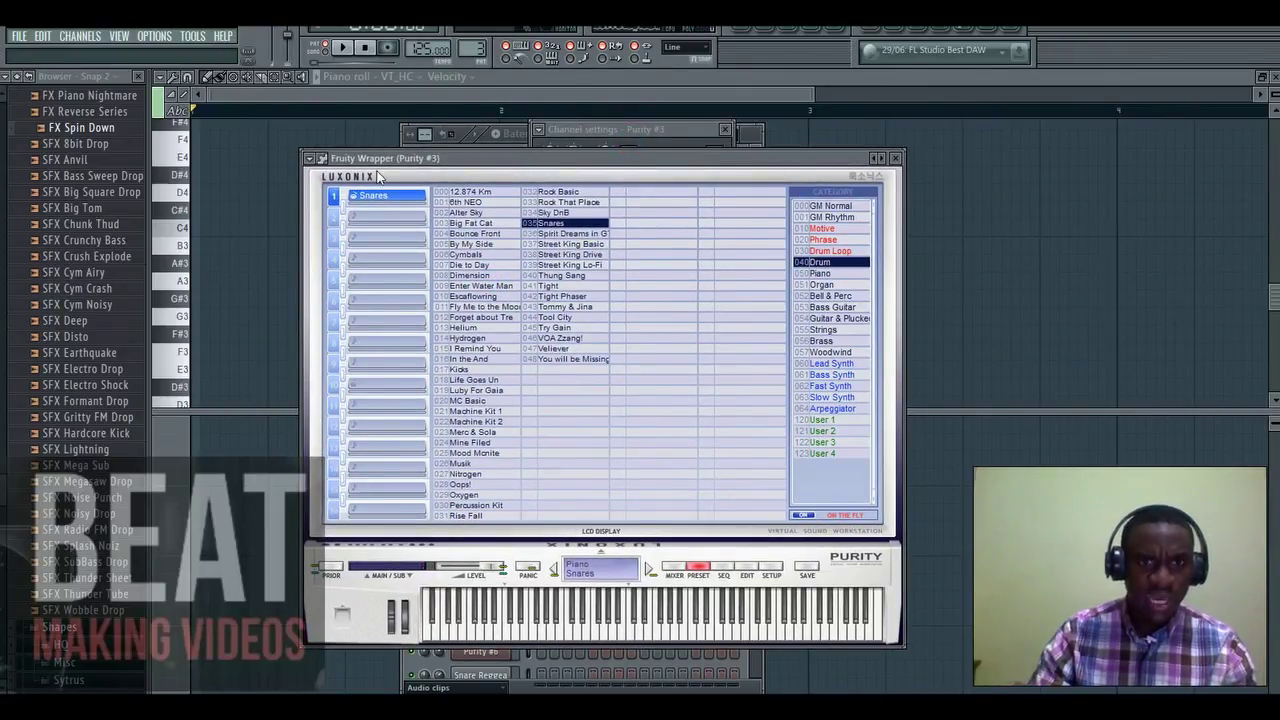
left_click_drag(590, 158, 594, 128)
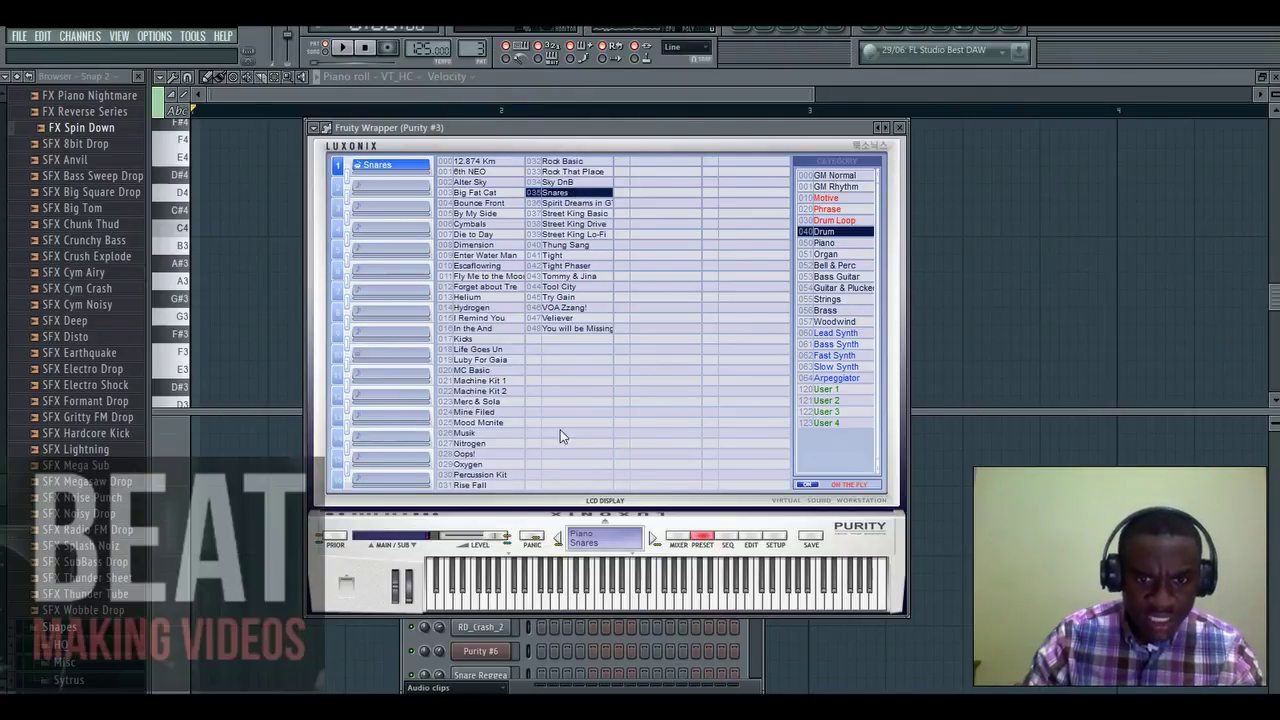
left_click(899, 127)
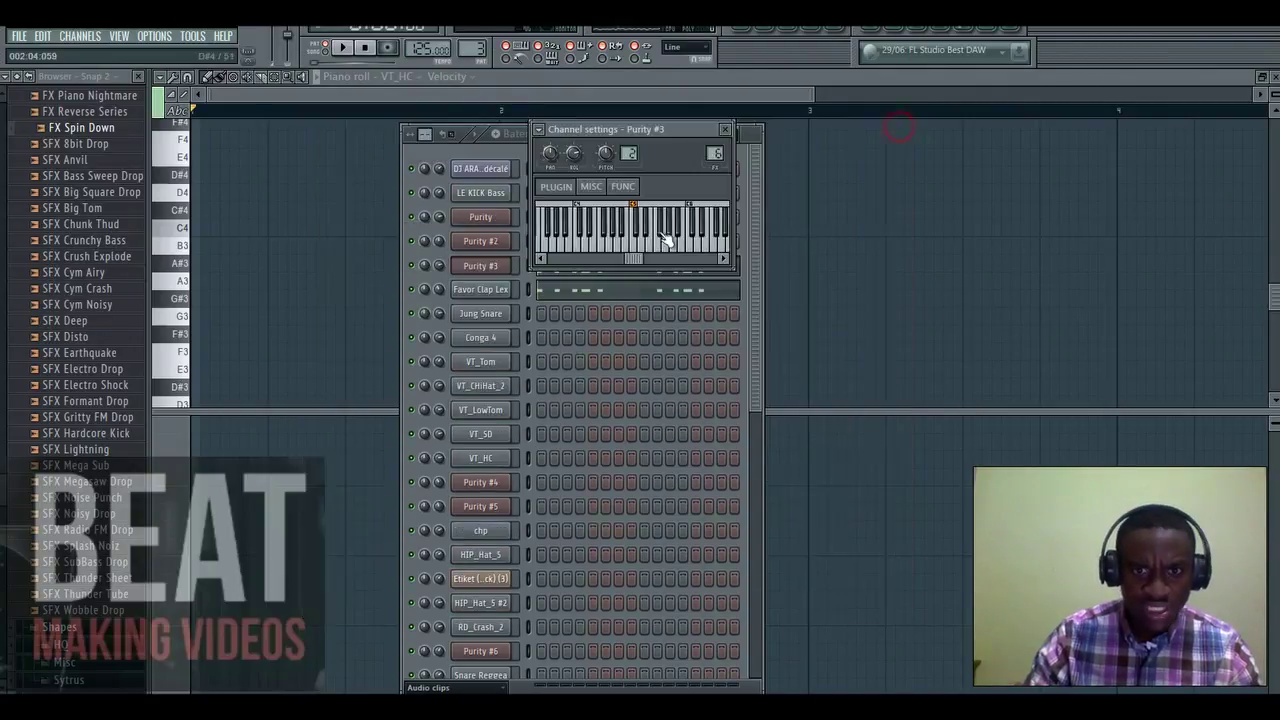
left_click(725, 129)
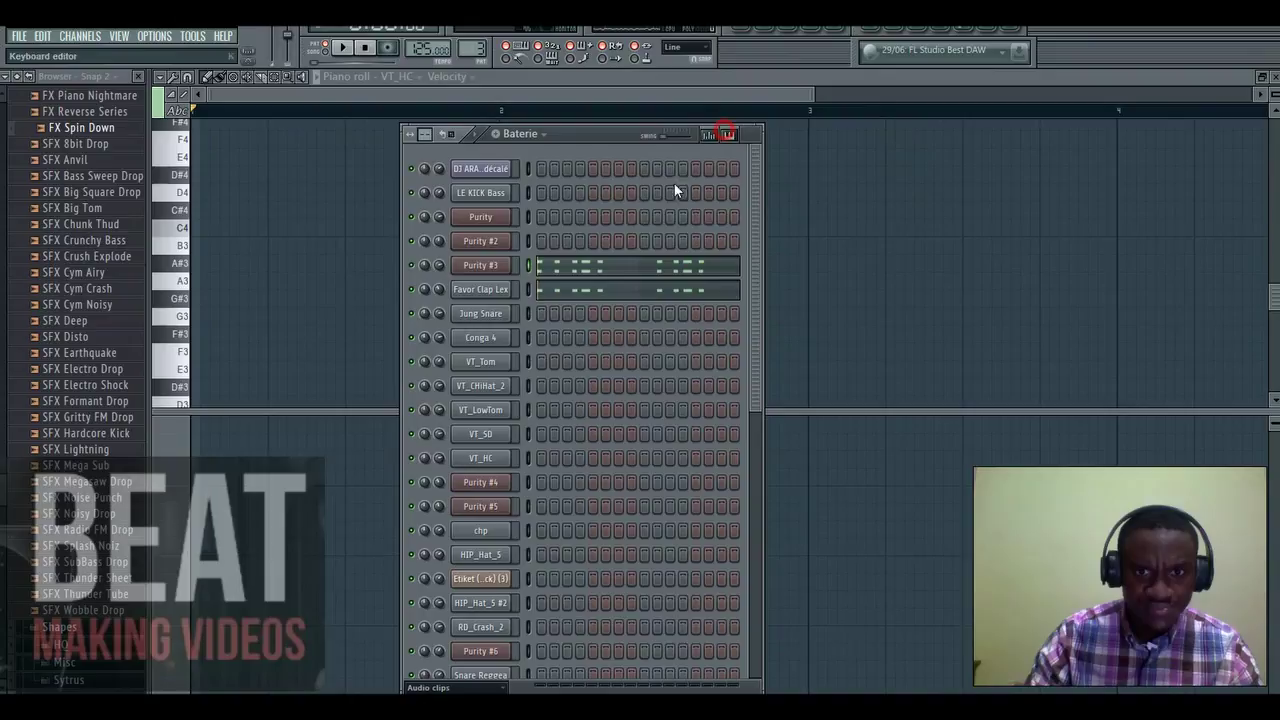
Open the Purity #3 notes in the piano roll, sound the D#4 and C4 keys and play the Baterie pattern
left_click(612, 268)
left_click(176, 240)
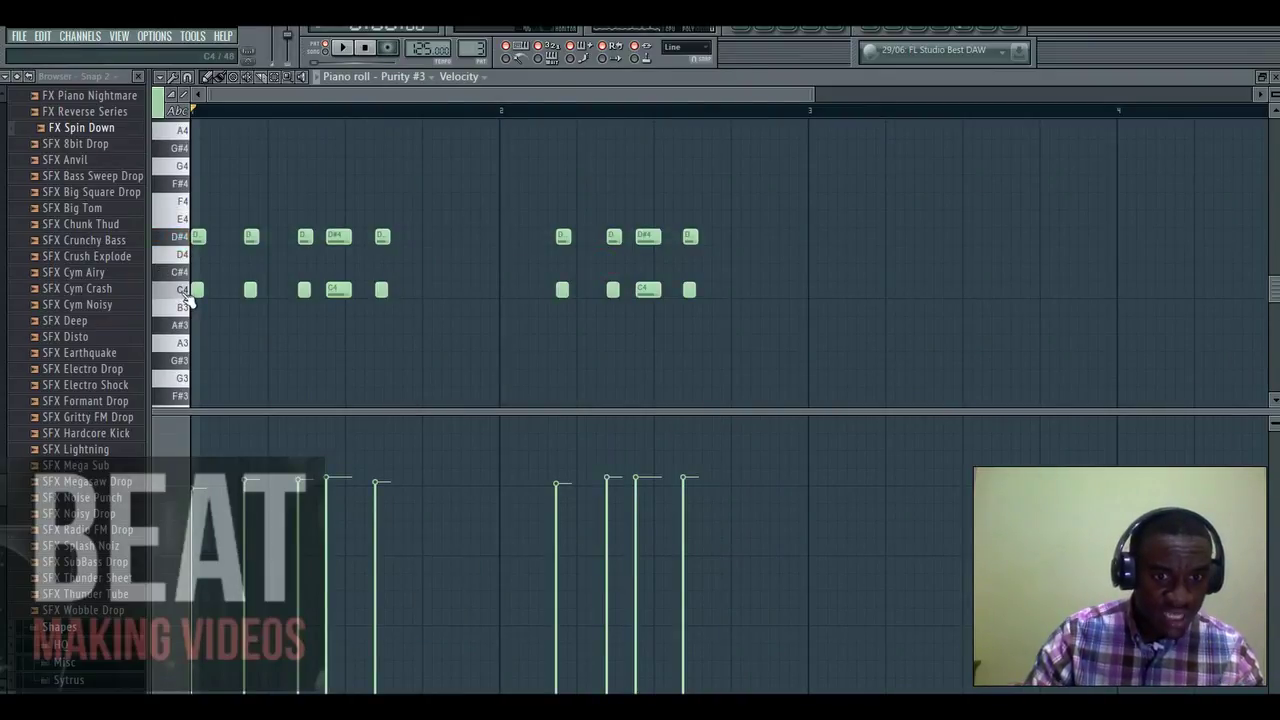
left_click(182, 292)
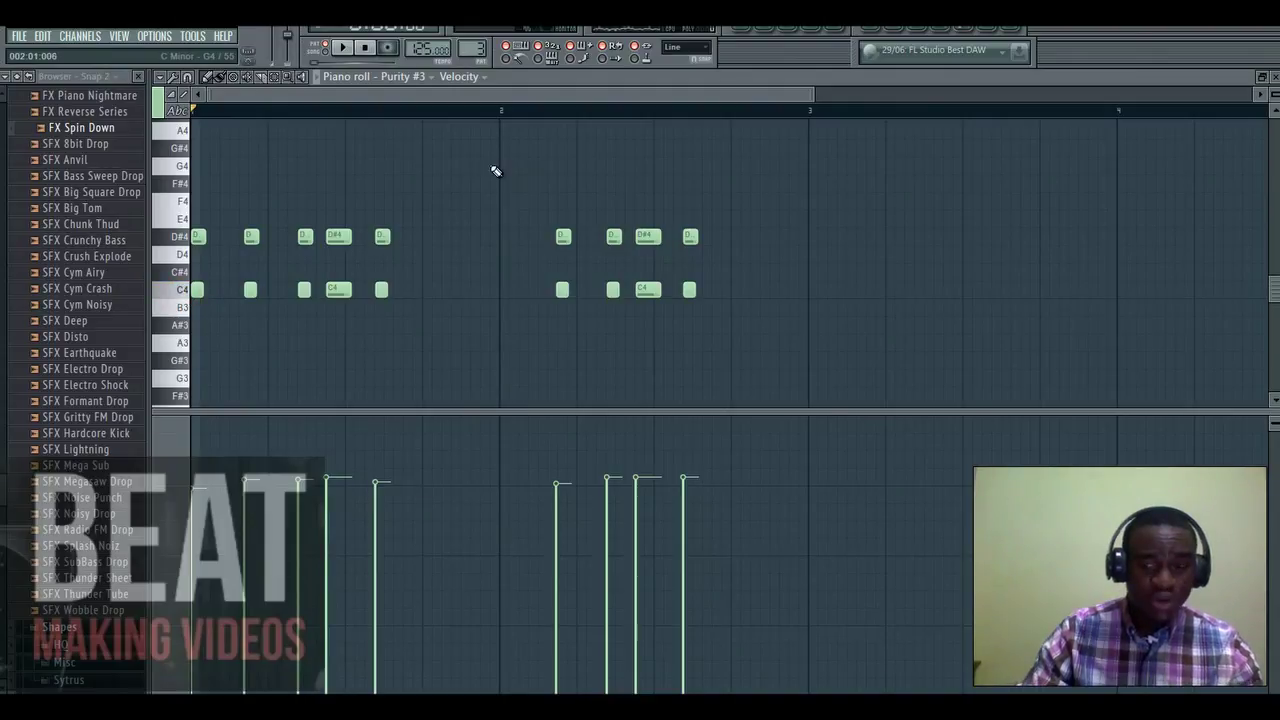
left_click(356, 49)
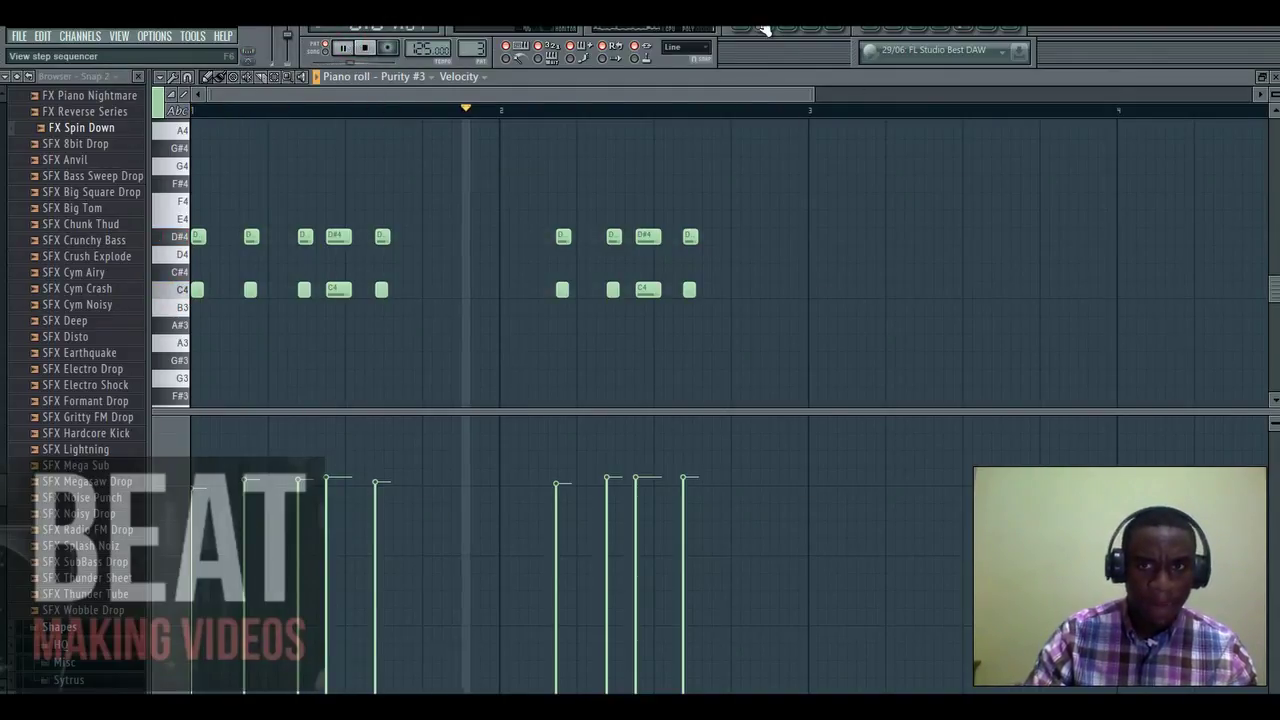
left_click(763, 29)
left_click(741, 29)
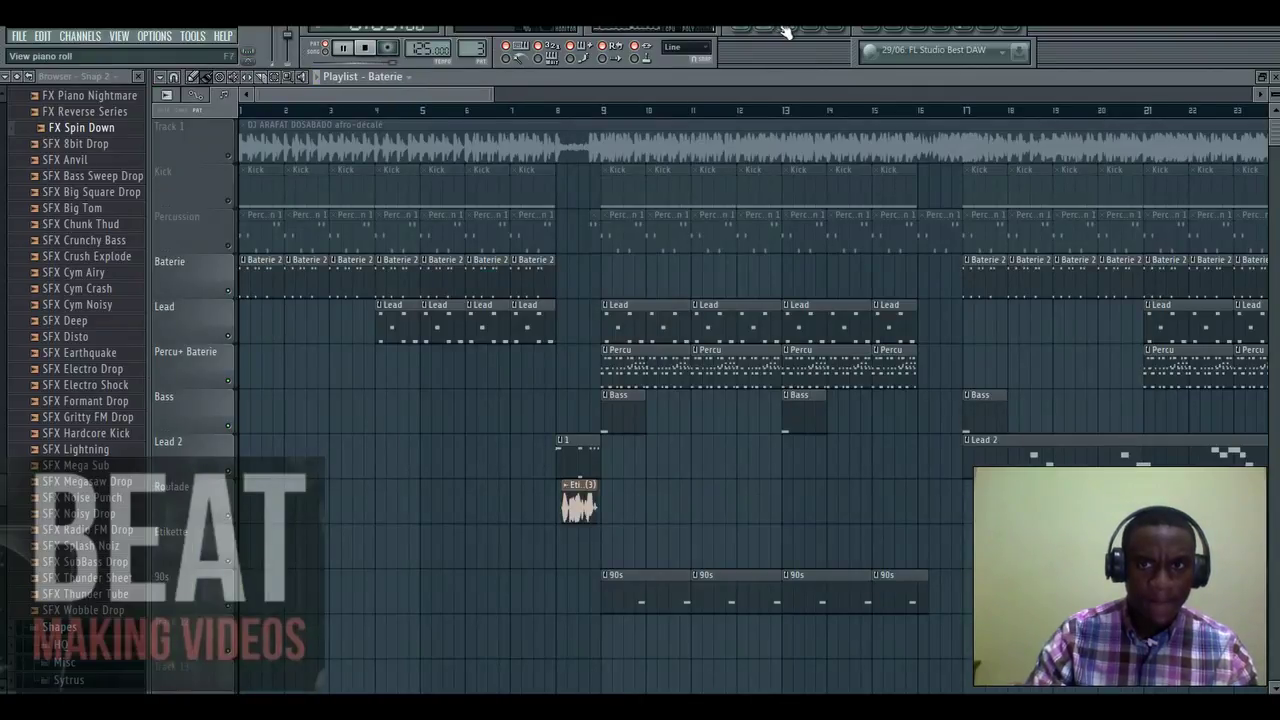
left_click(785, 29)
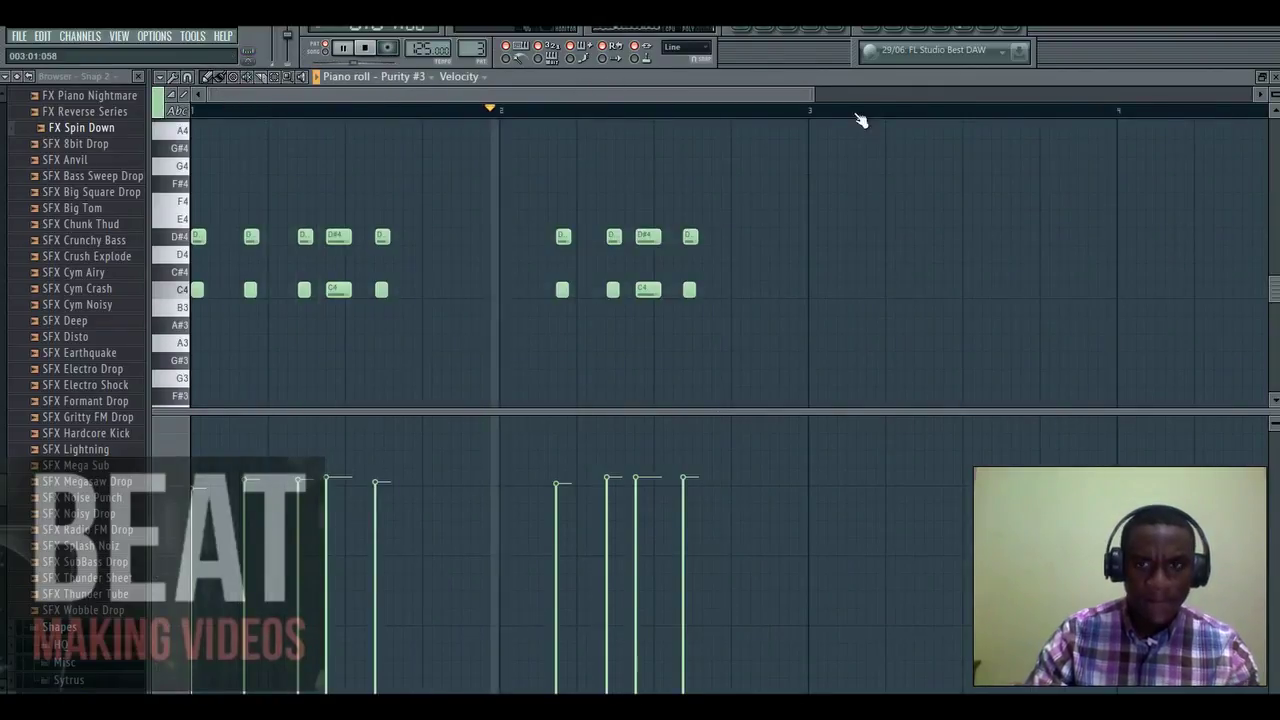
left_click_drag(815, 94, 736, 105)
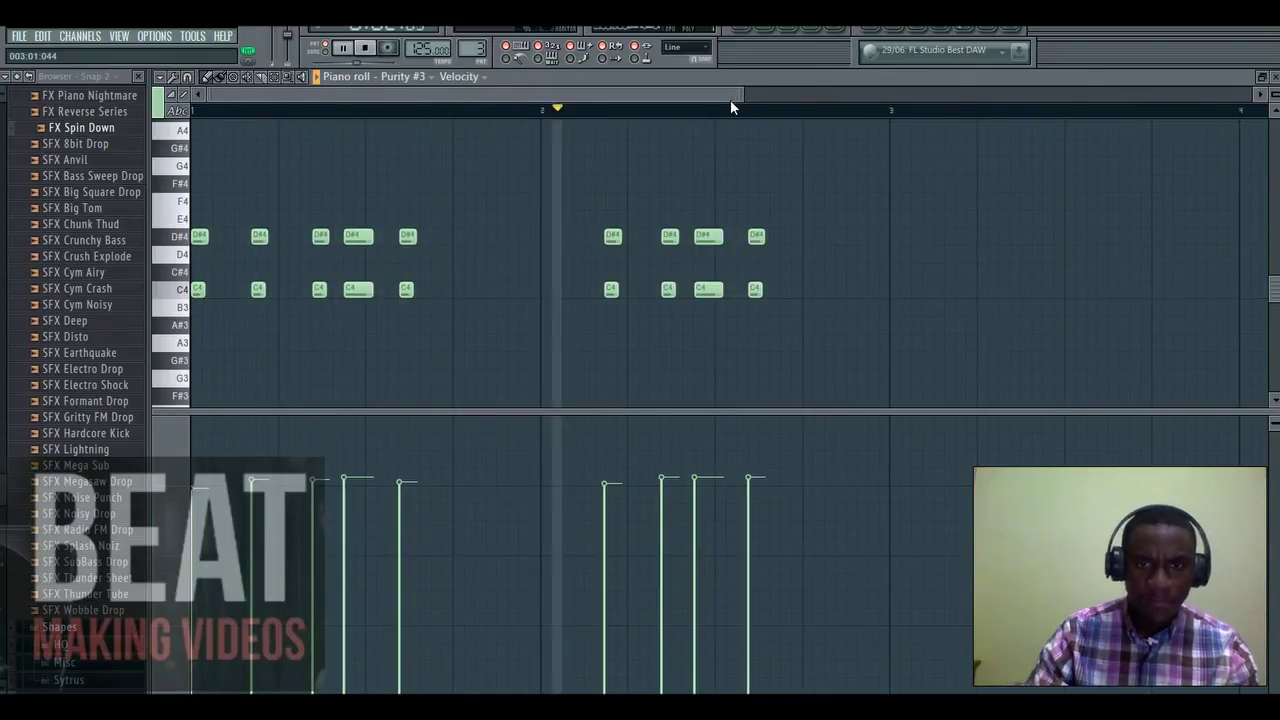
Stop playback, return to the step sequencer and select the Favor Clap Lex channel
left_click(760, 31)
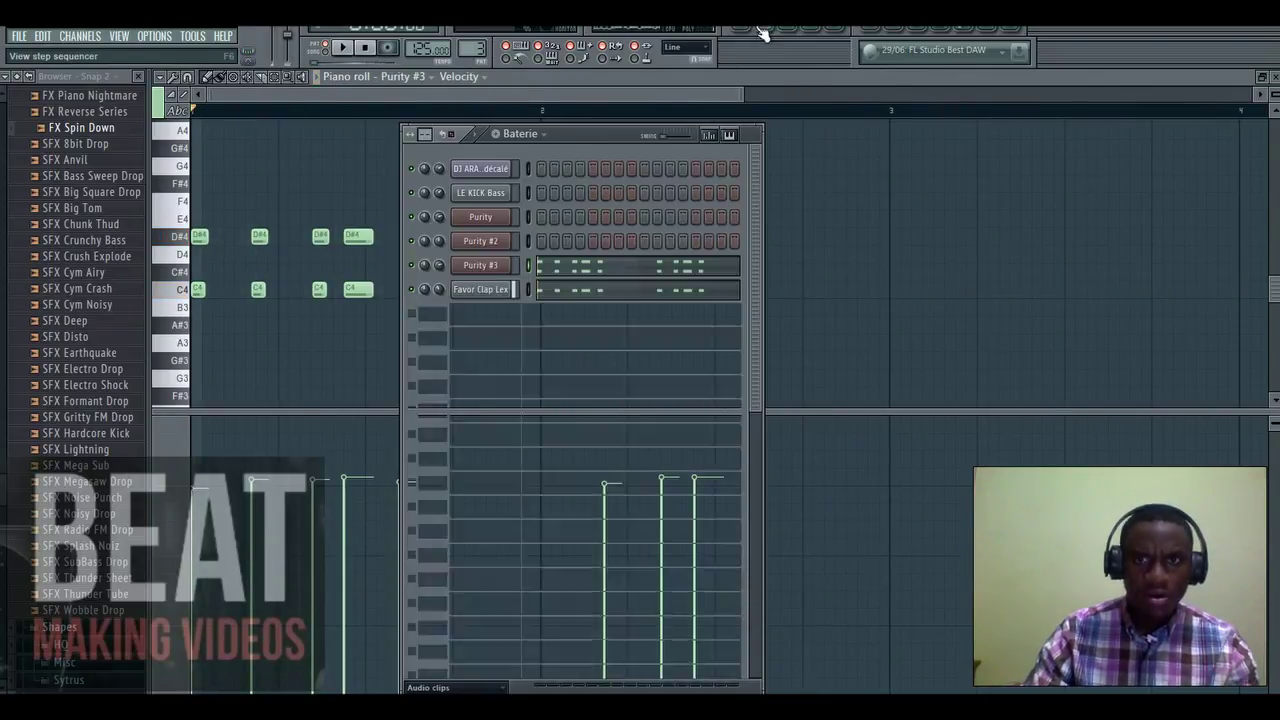
left_click(740, 28)
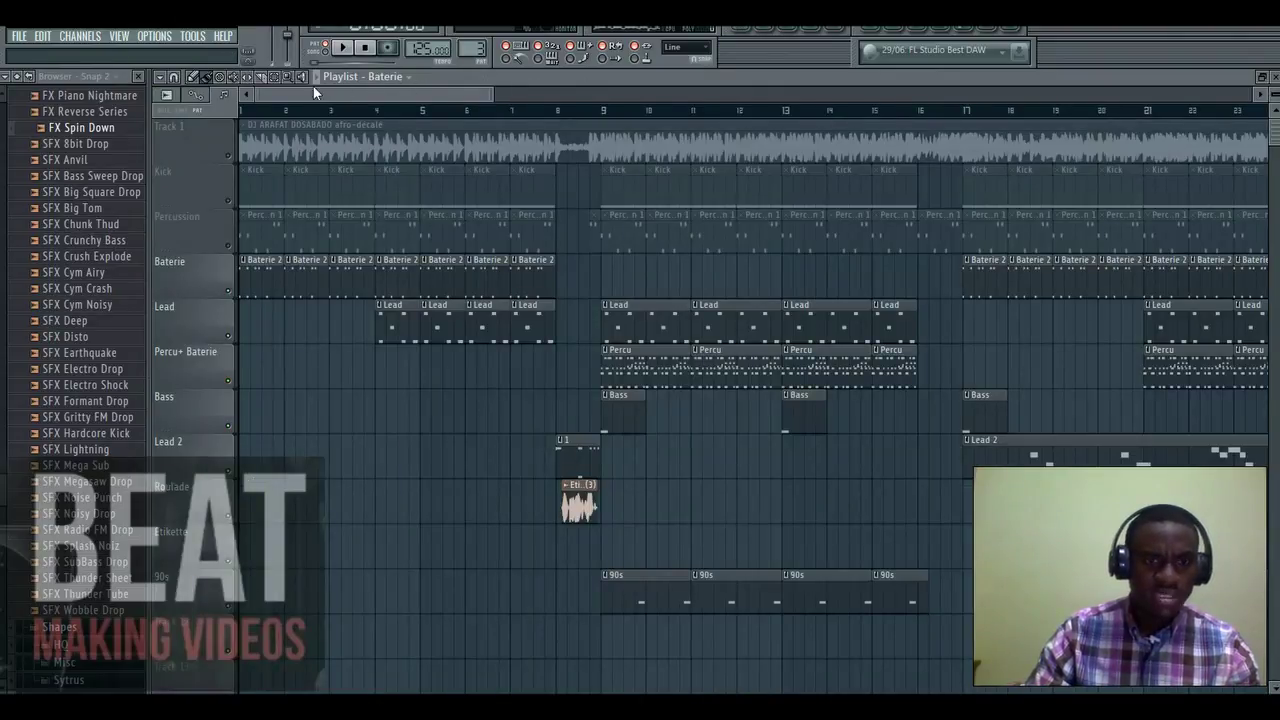
left_click(766, 35)
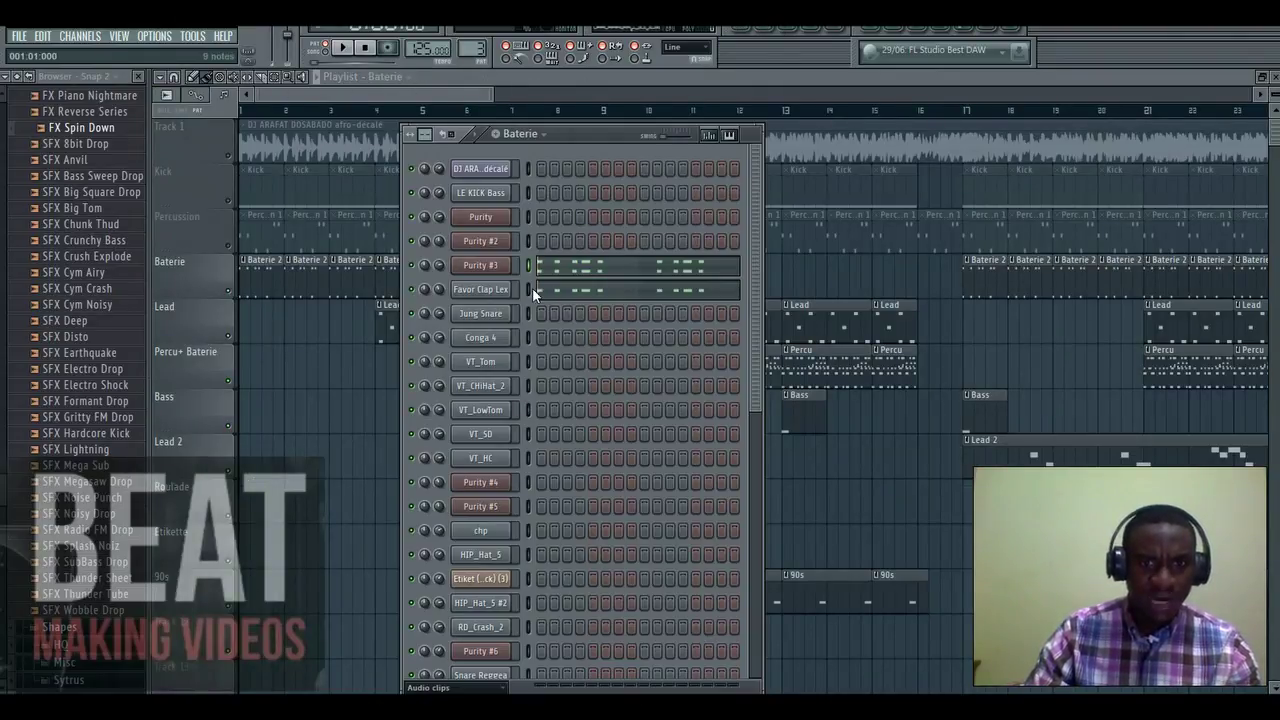
left_click(528, 290)
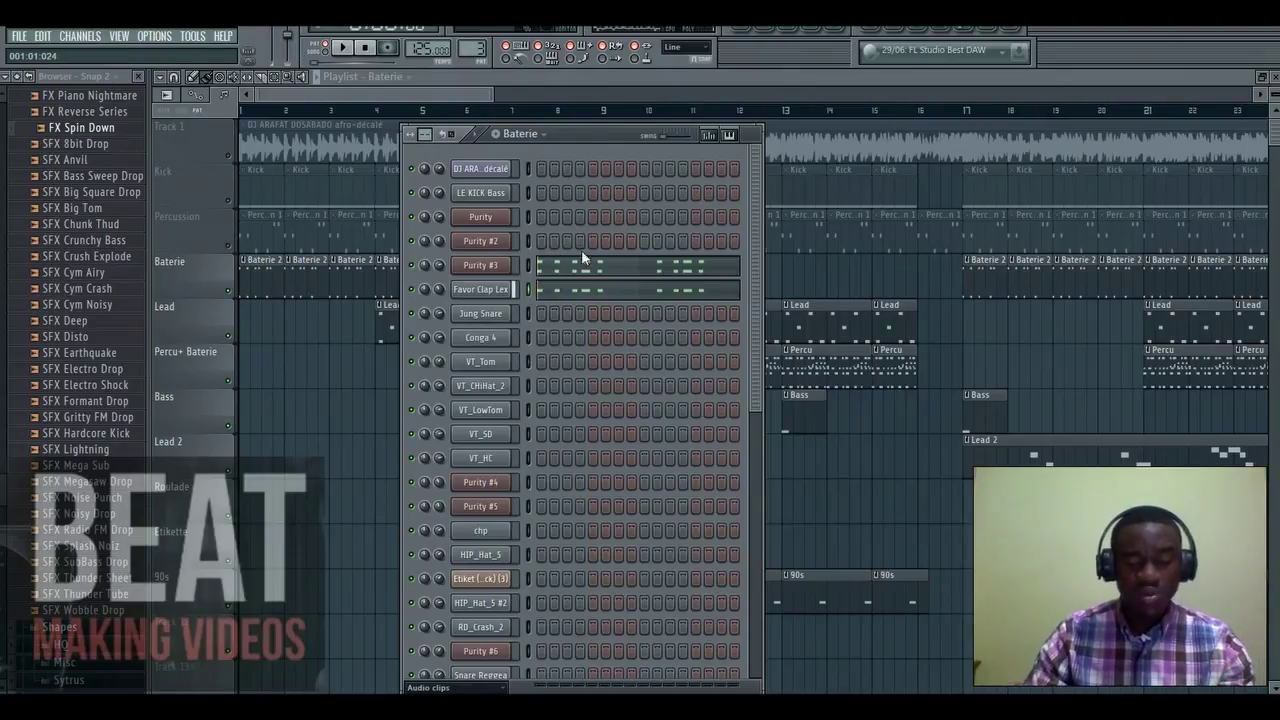
Unmute the Kick track in the playlist and play the arrangement in song mode
left_click(478, 93)
left_click_drag(490, 93, 512, 93)
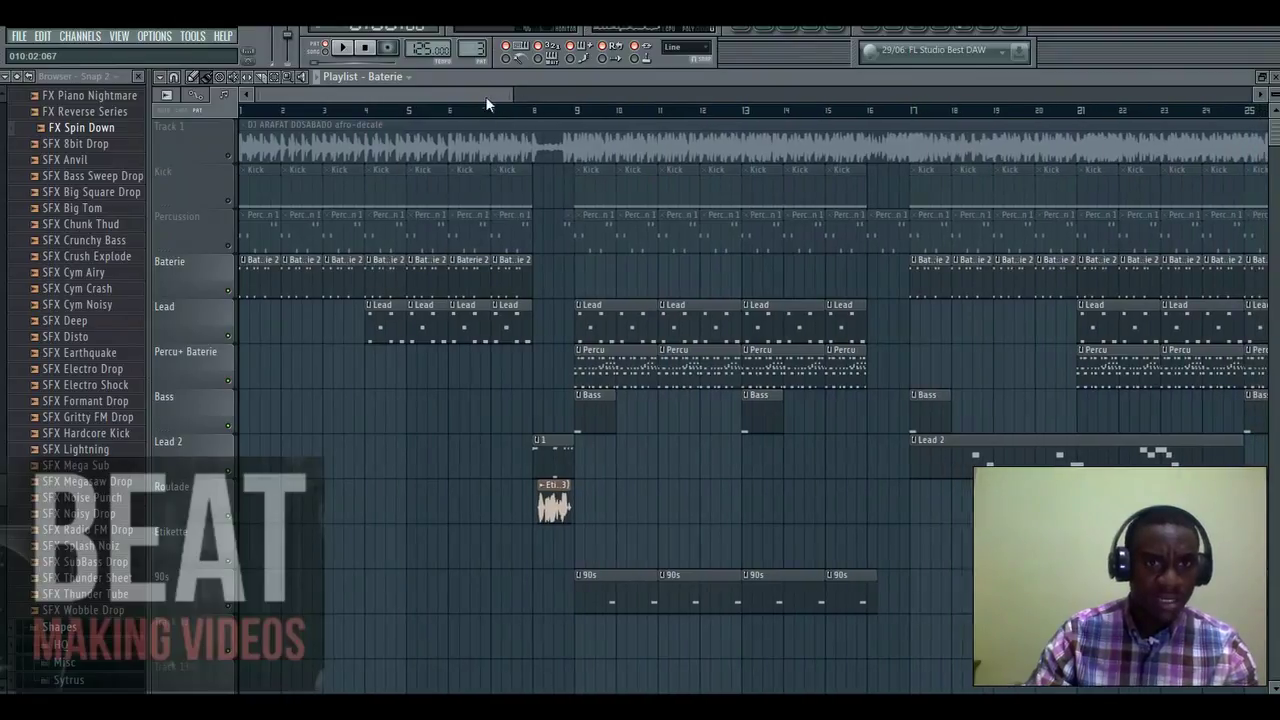
left_click(229, 201)
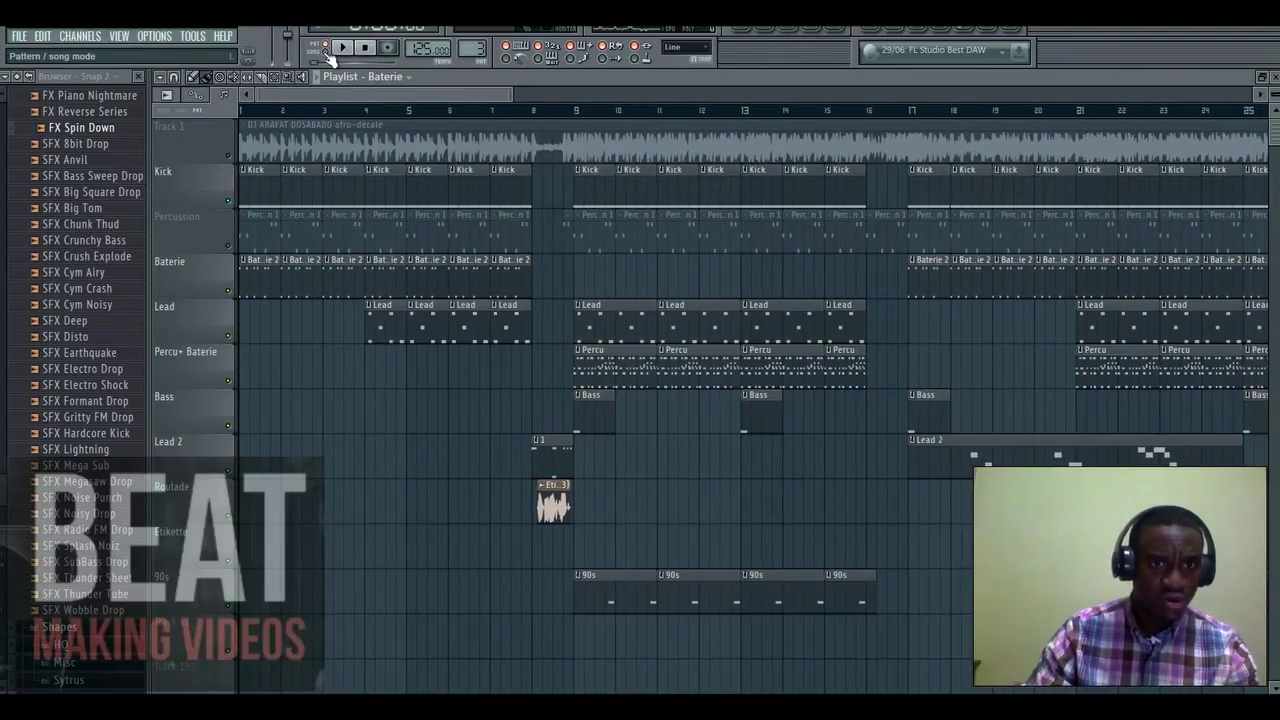
key("space")
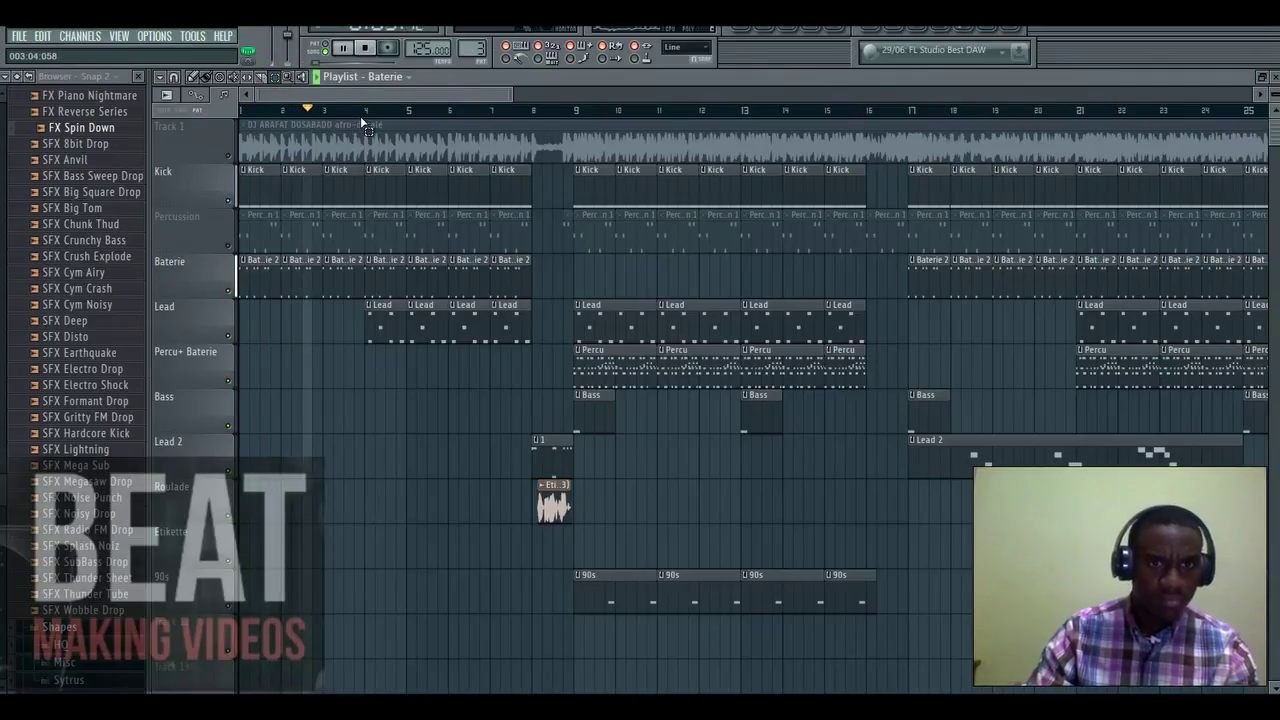
Select bars 1 to 3 of the playlist as the playback range and unmute the Percussion track
left_click_drag(365, 112, 240, 112)
left_click(194, 77)
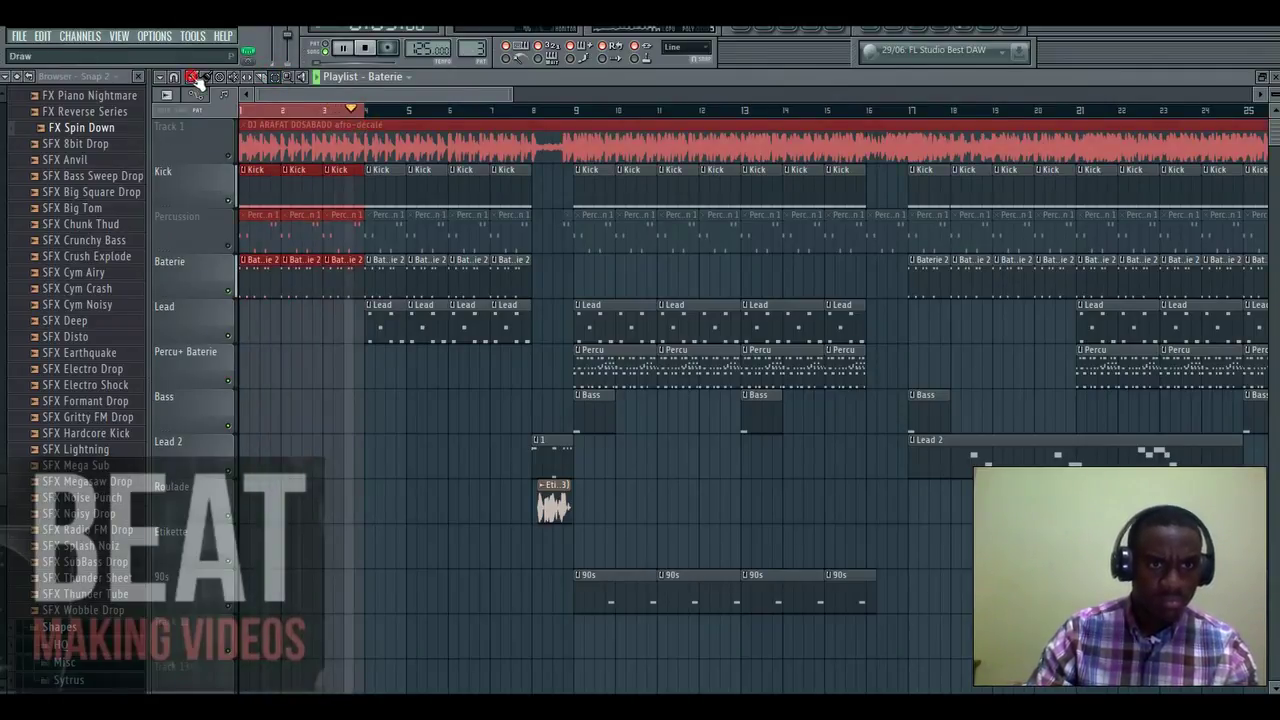
key("ctrl+d")
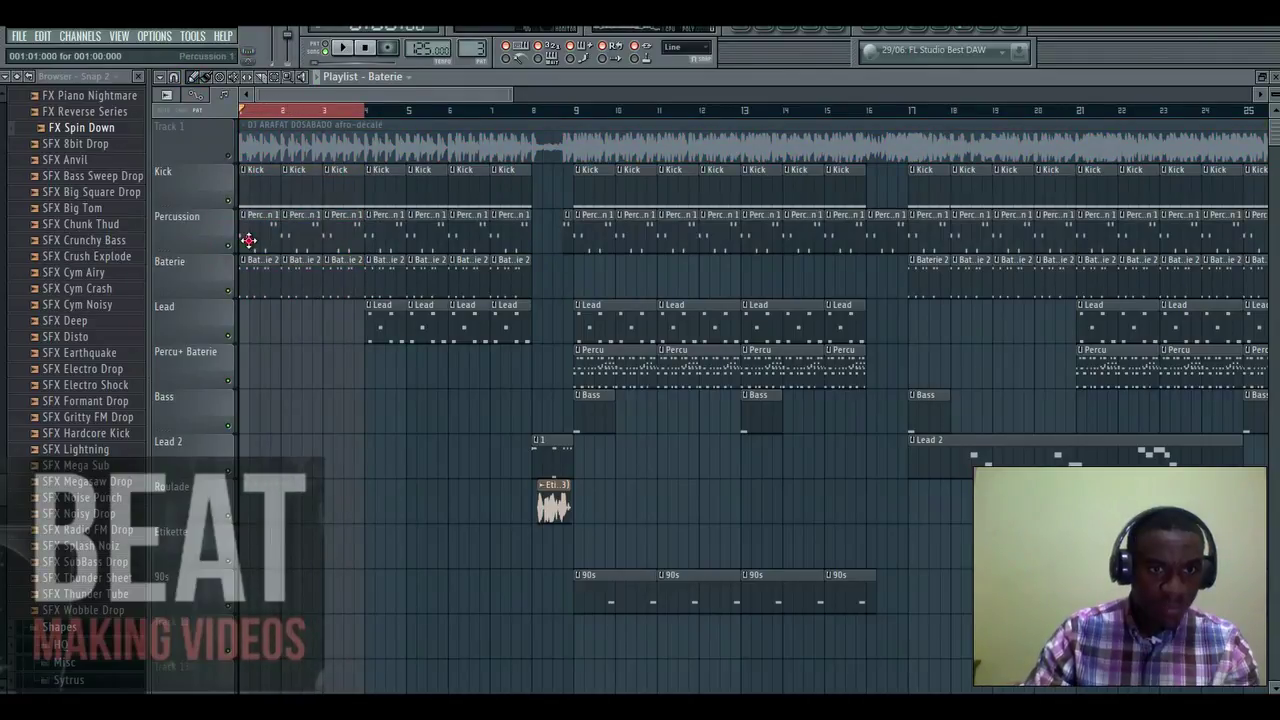
Pick the Percussion 1 pattern from its playlist clip and show it in the step sequencer in pattern mode
left_click(247, 242)
left_click(338, 47)
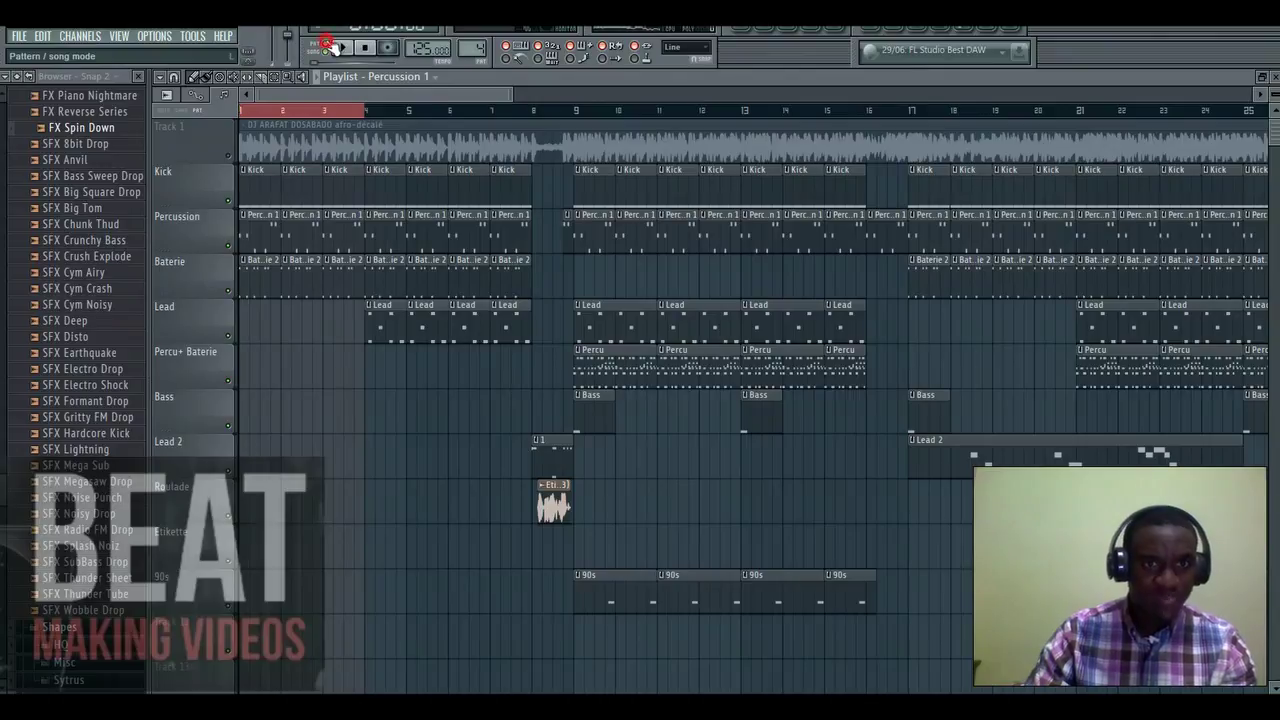
left_click(740, 30)
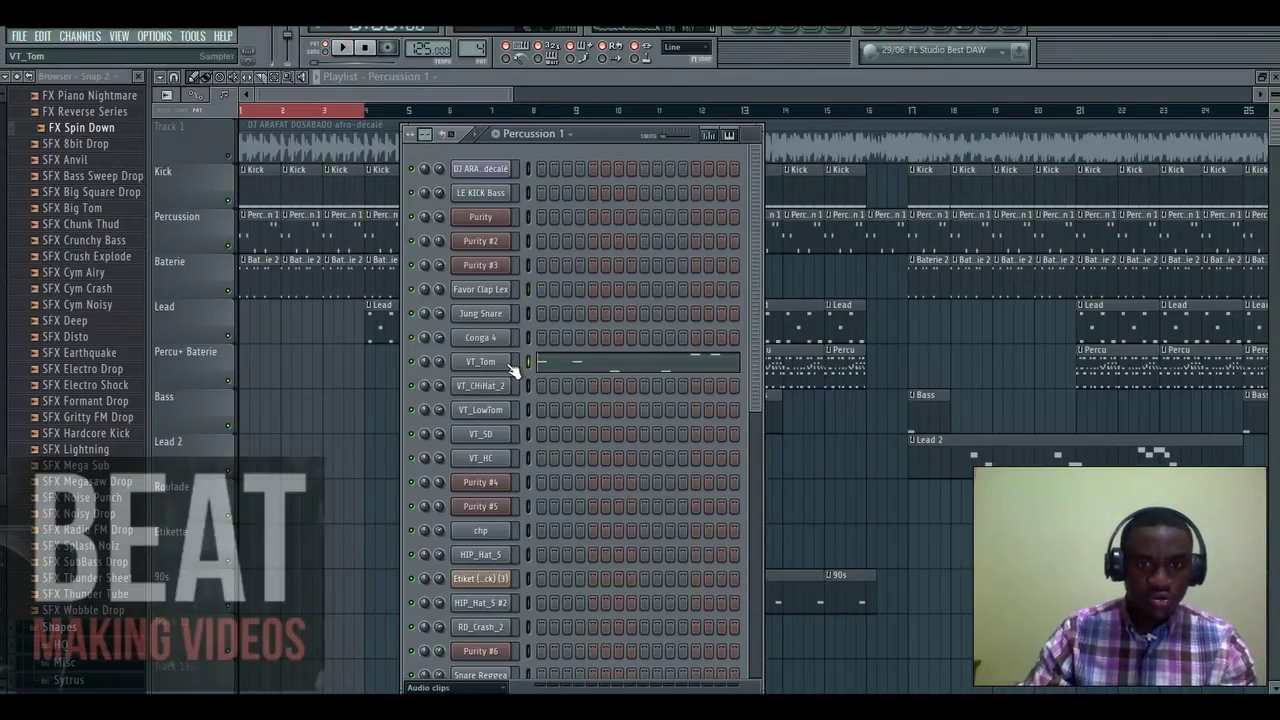
Audition the VT_Tom channel, view its sample in the channel settings and close them
key("q")
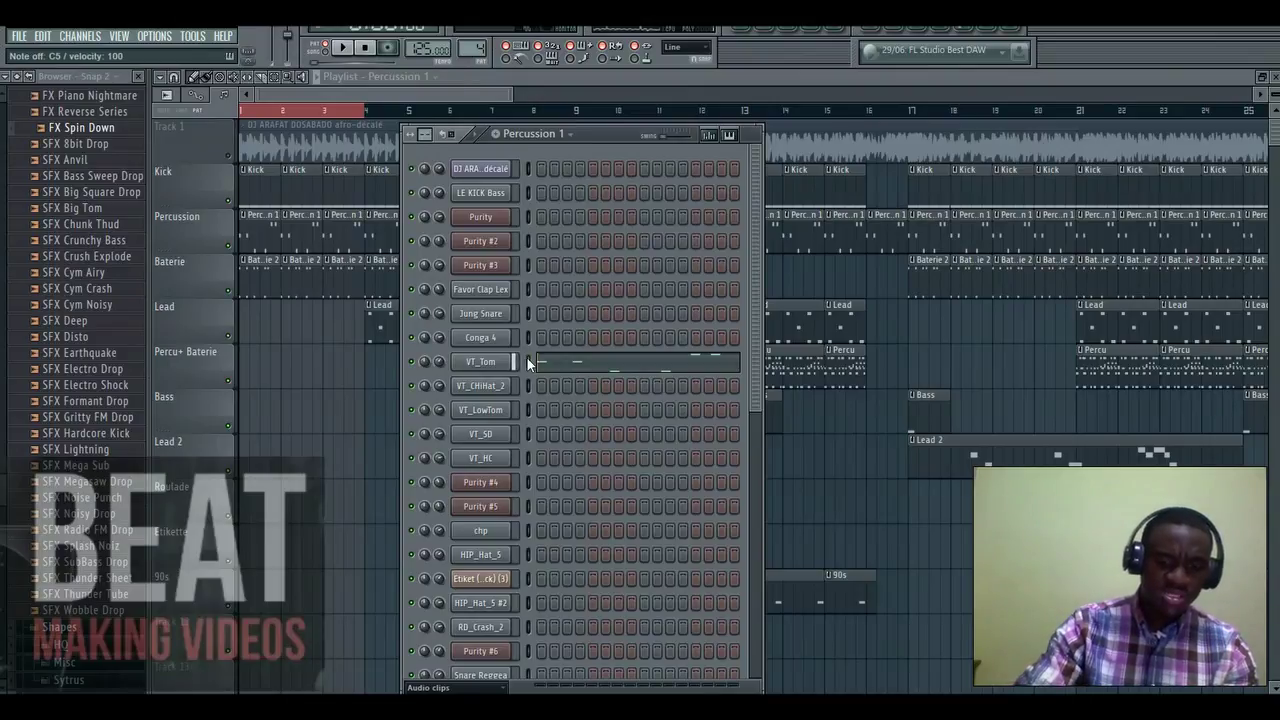
left_click(470, 364)
left_click_drag(639, 127, 647, 188)
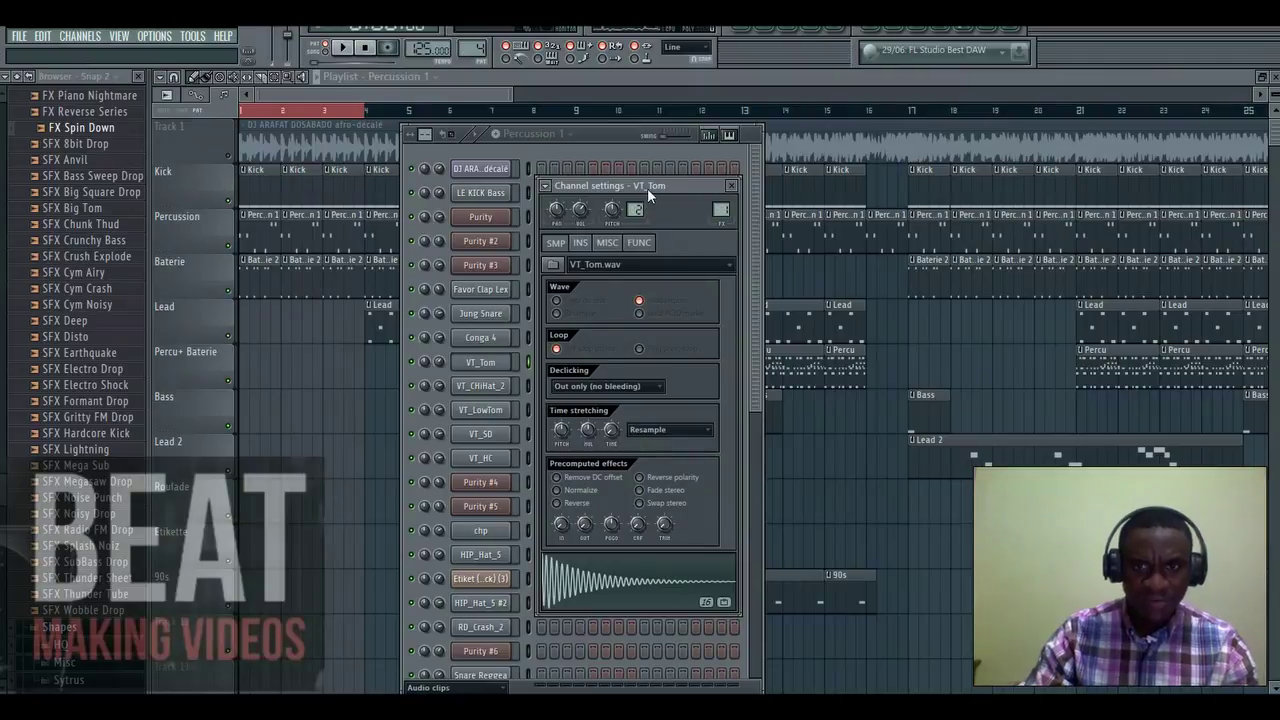
left_click(732, 189)
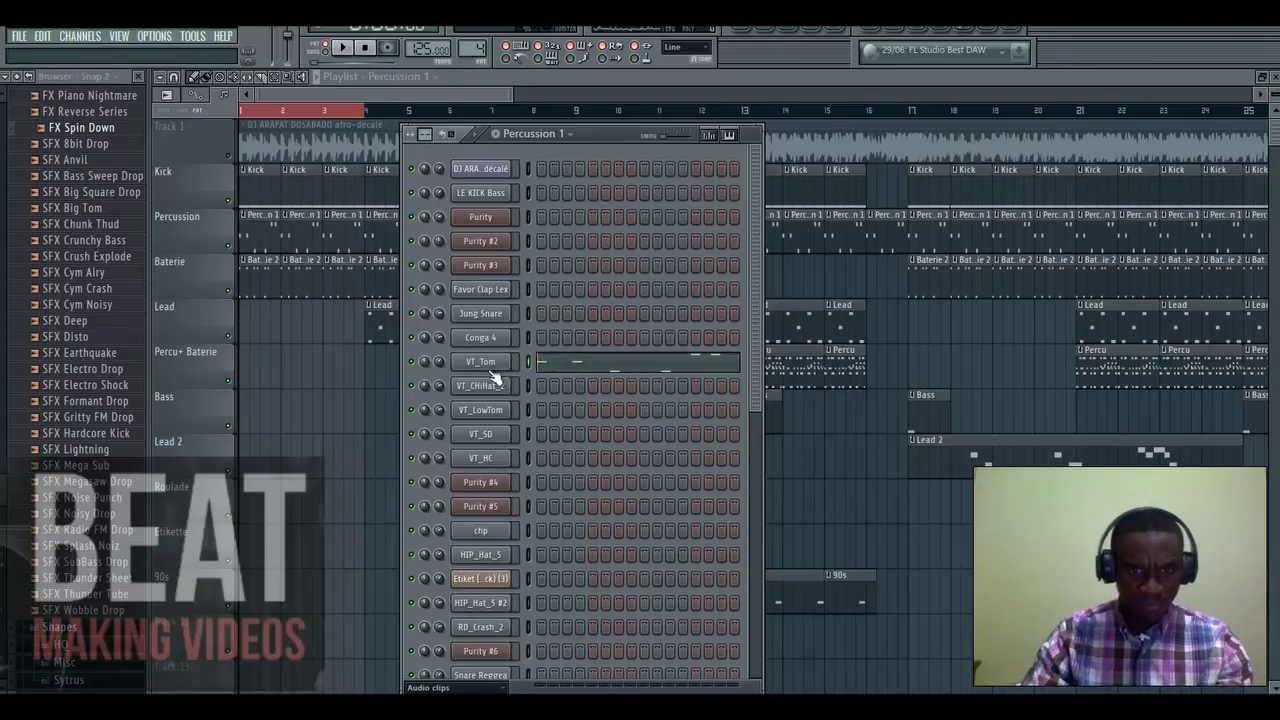
Open the VT_Tom notes in the piano roll, sound the E5 key and nudge the first E5 note slightly earlier
left_click(571, 366)
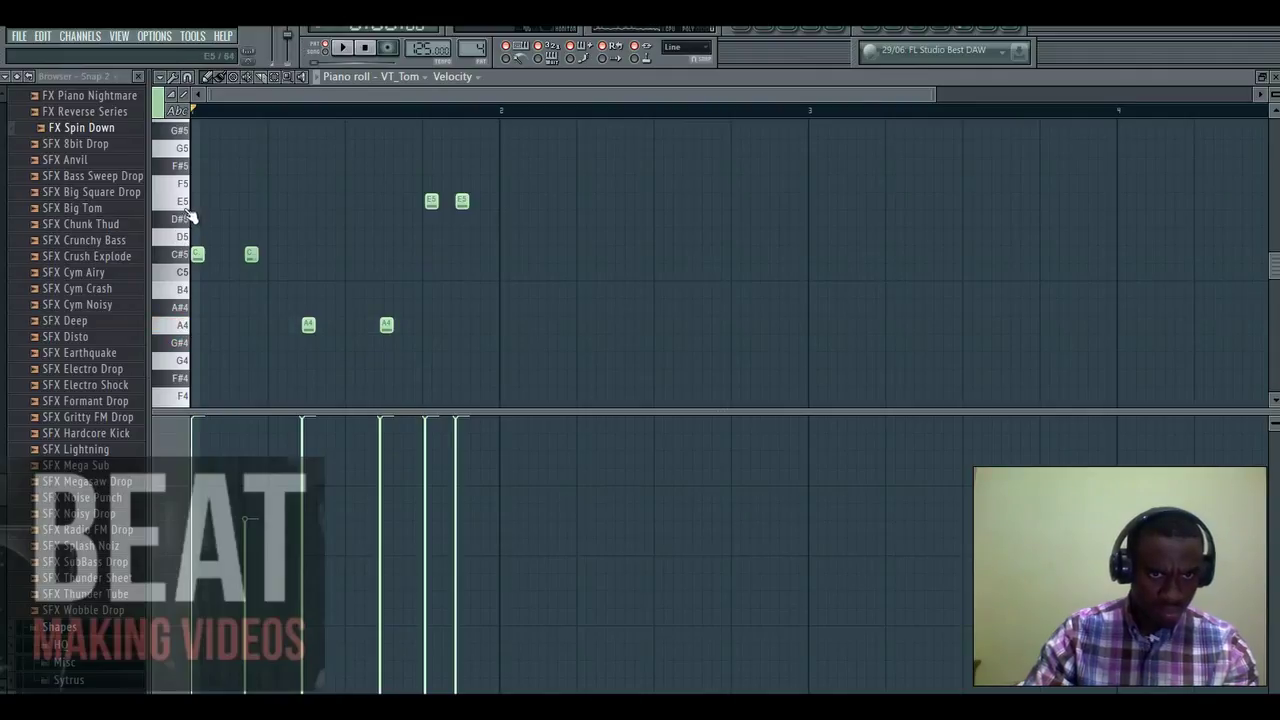
left_click(188, 202)
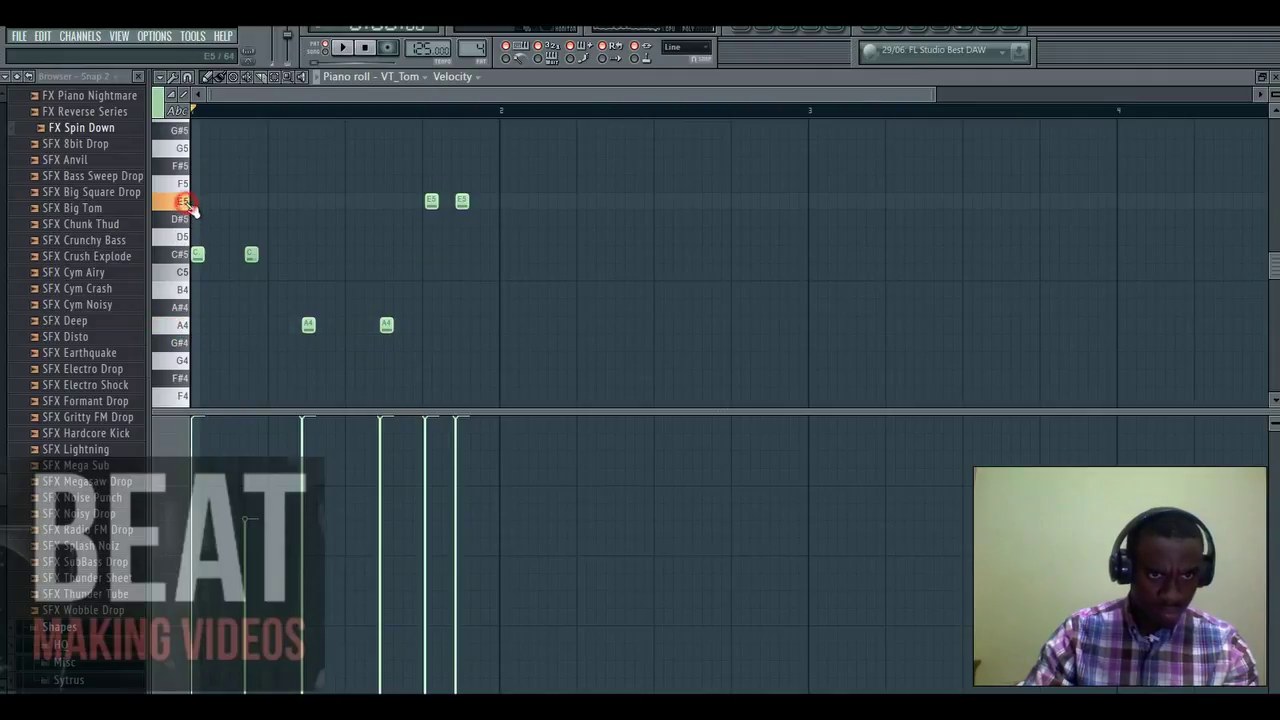
left_click(429, 203)
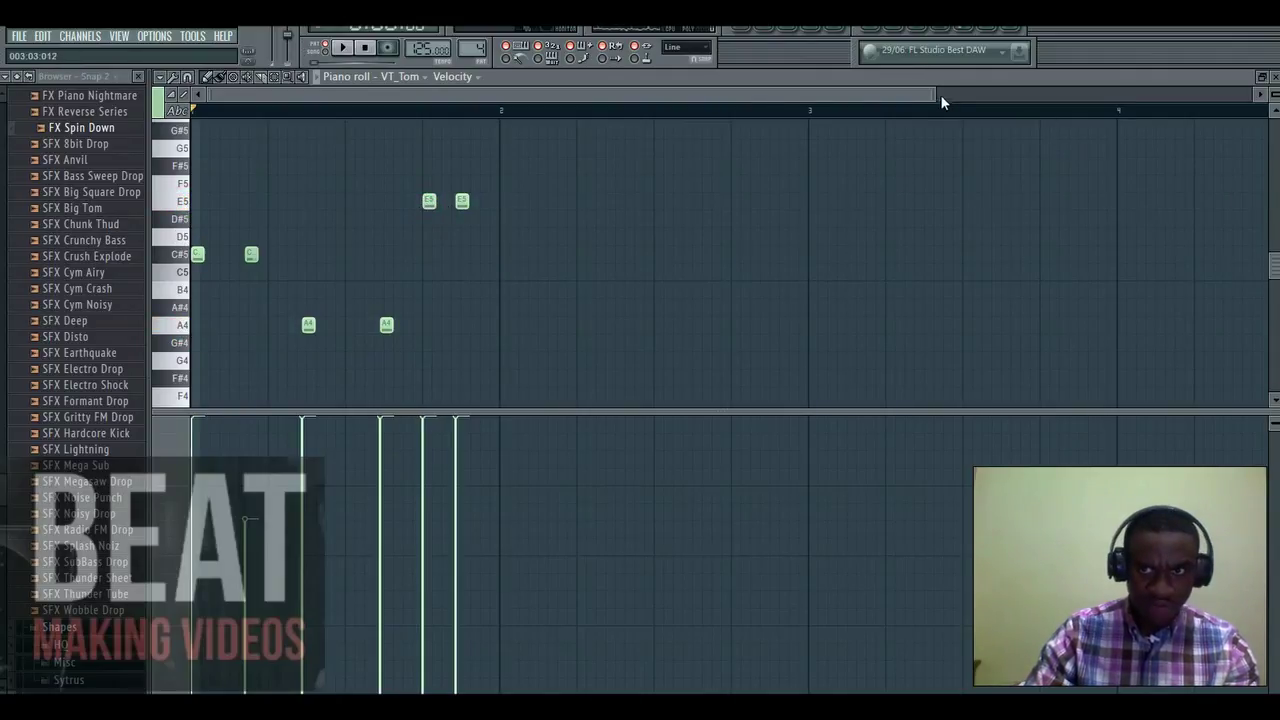
Play the Percussion 1 pattern and nudge the second E5 note of VT_Tom slightly later
left_click_drag(935, 94, 581, 117)
key("space")
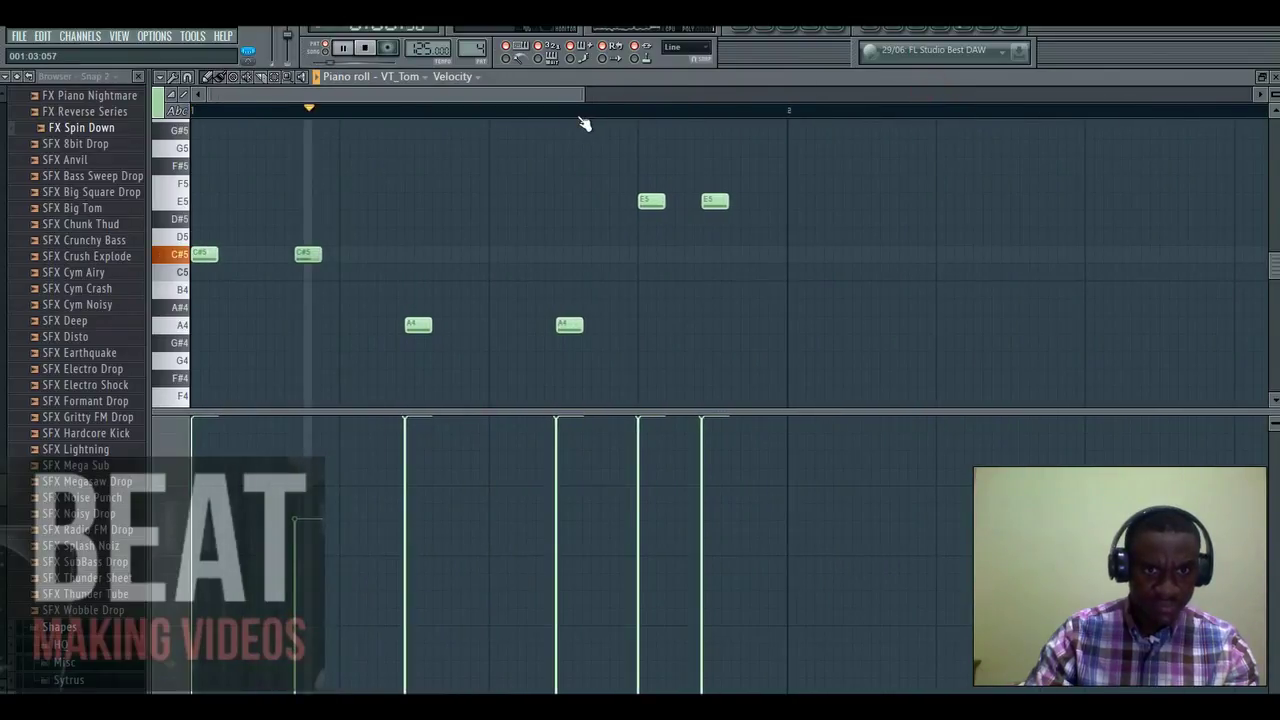
left_click(713, 202)
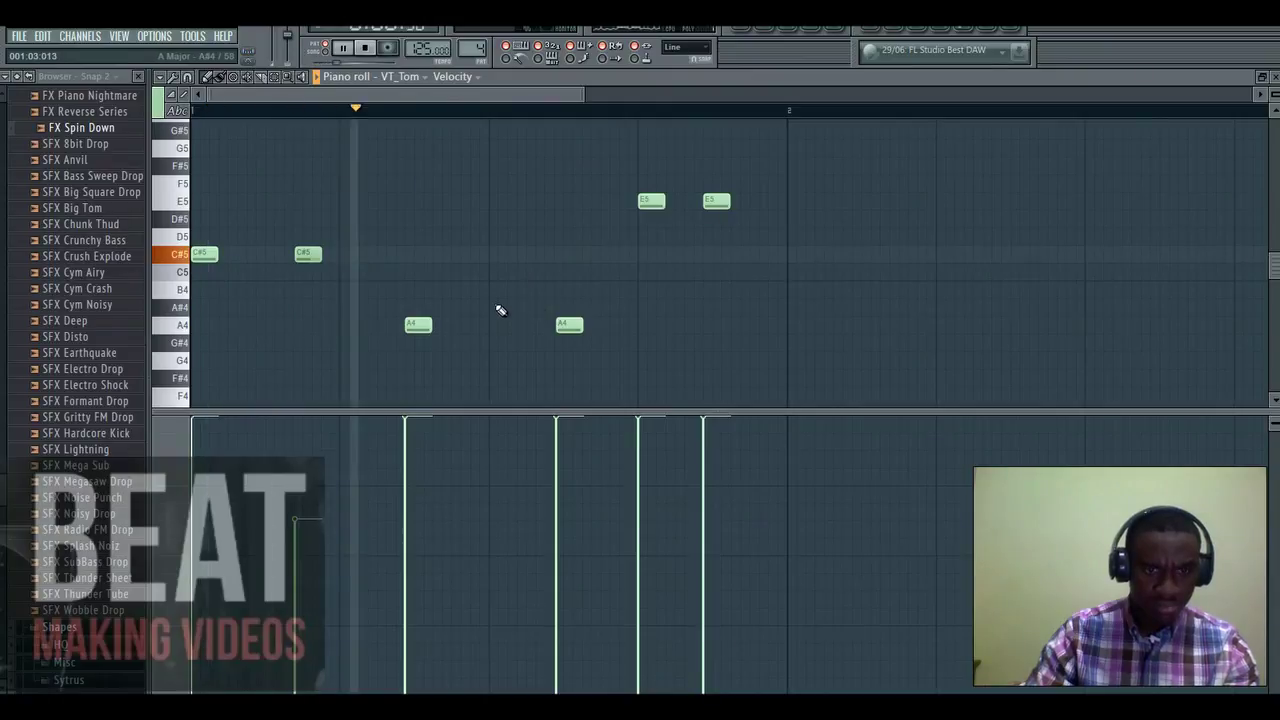
key("space")
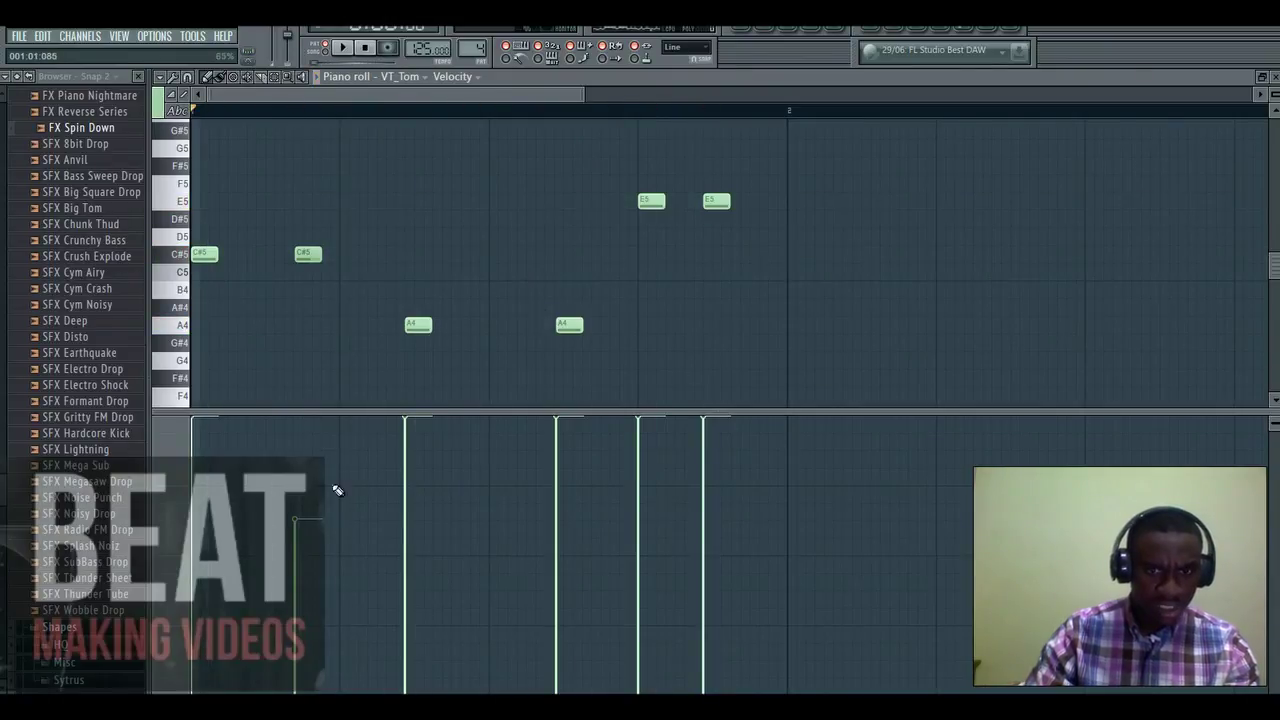
Sound the second C#5 note of VT_Tom, raise its velocity slightly and play the Percussion 1 pattern
left_click(308, 256)
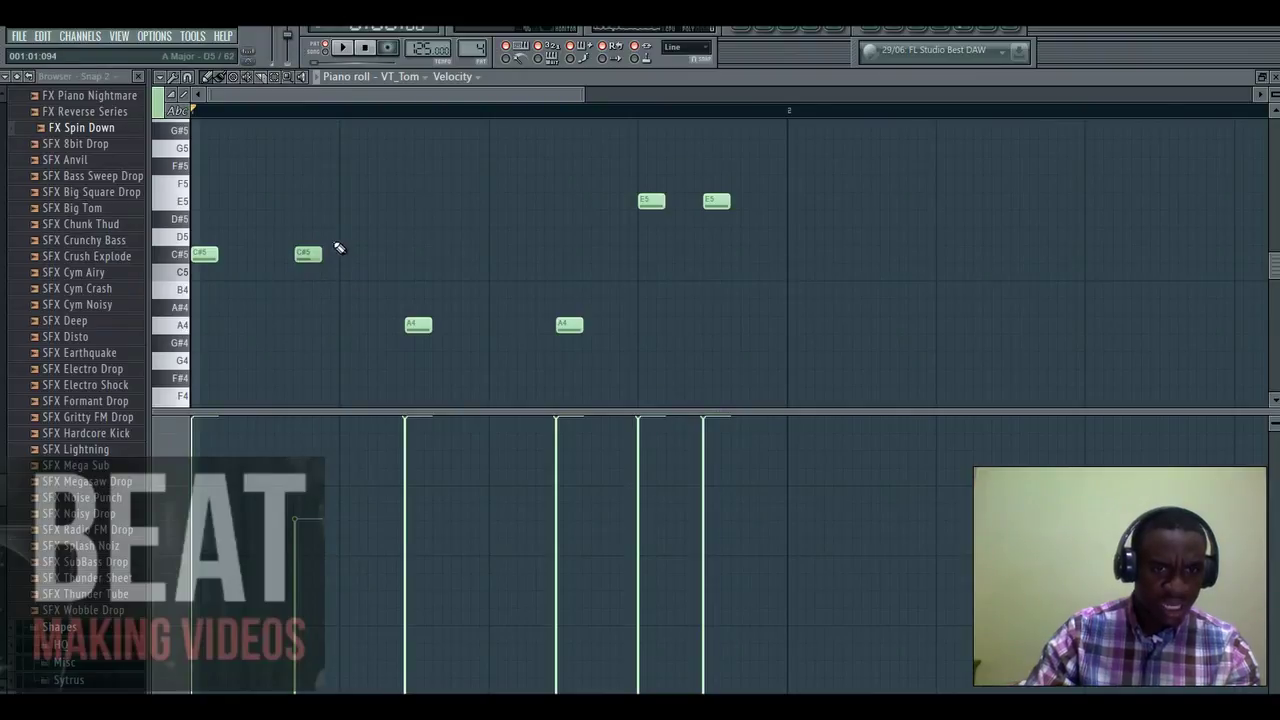
left_click(303, 254)
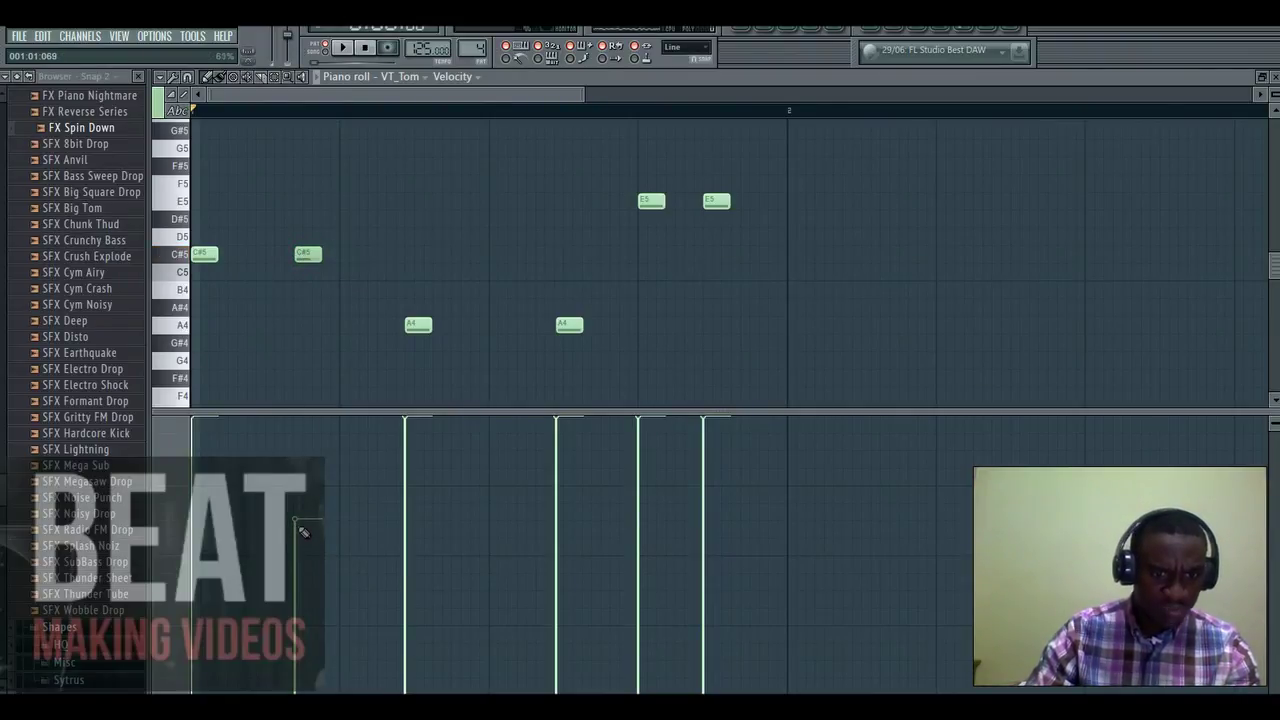
key("space")
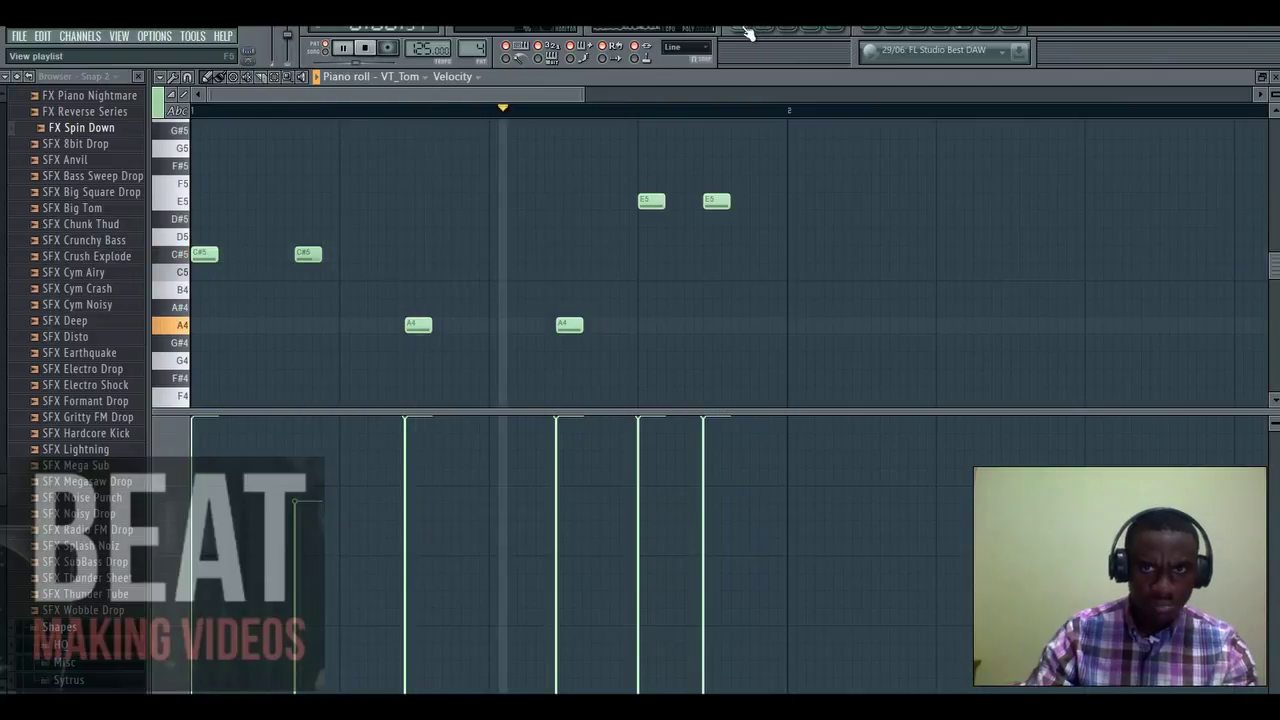
Show the playlist and play the selected first three bars in song mode
key("F5")
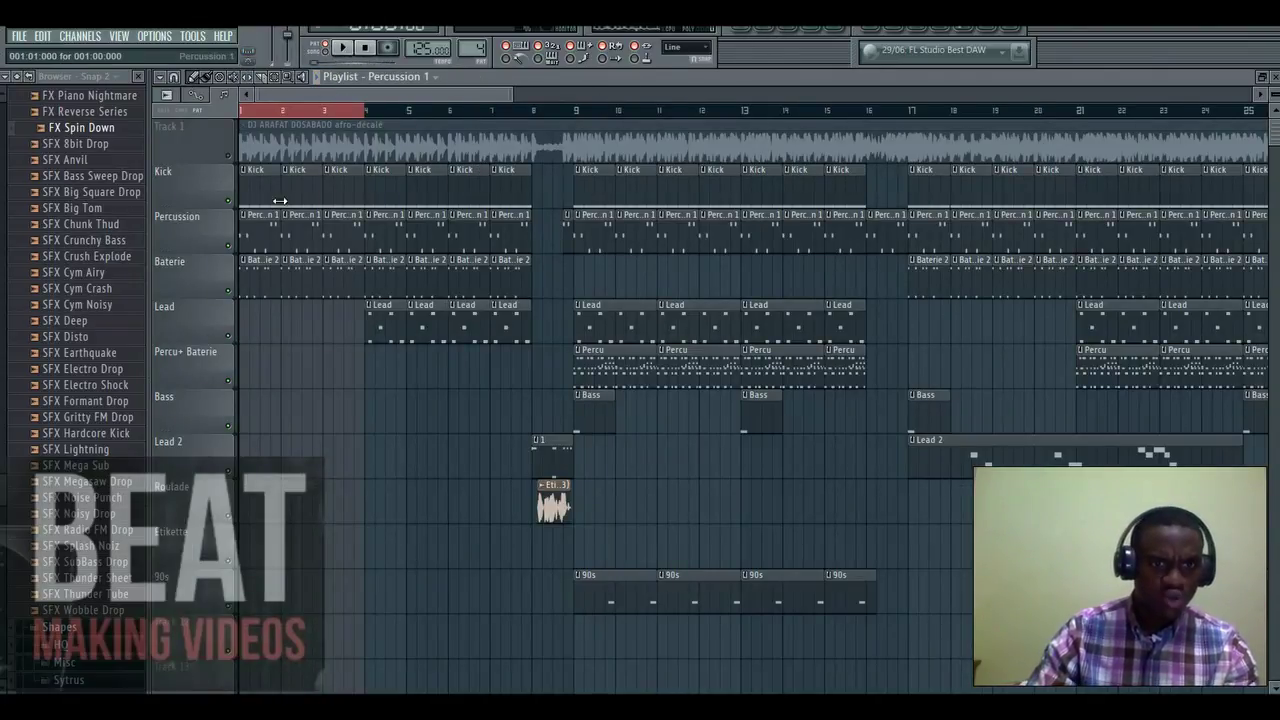
left_click(341, 48)
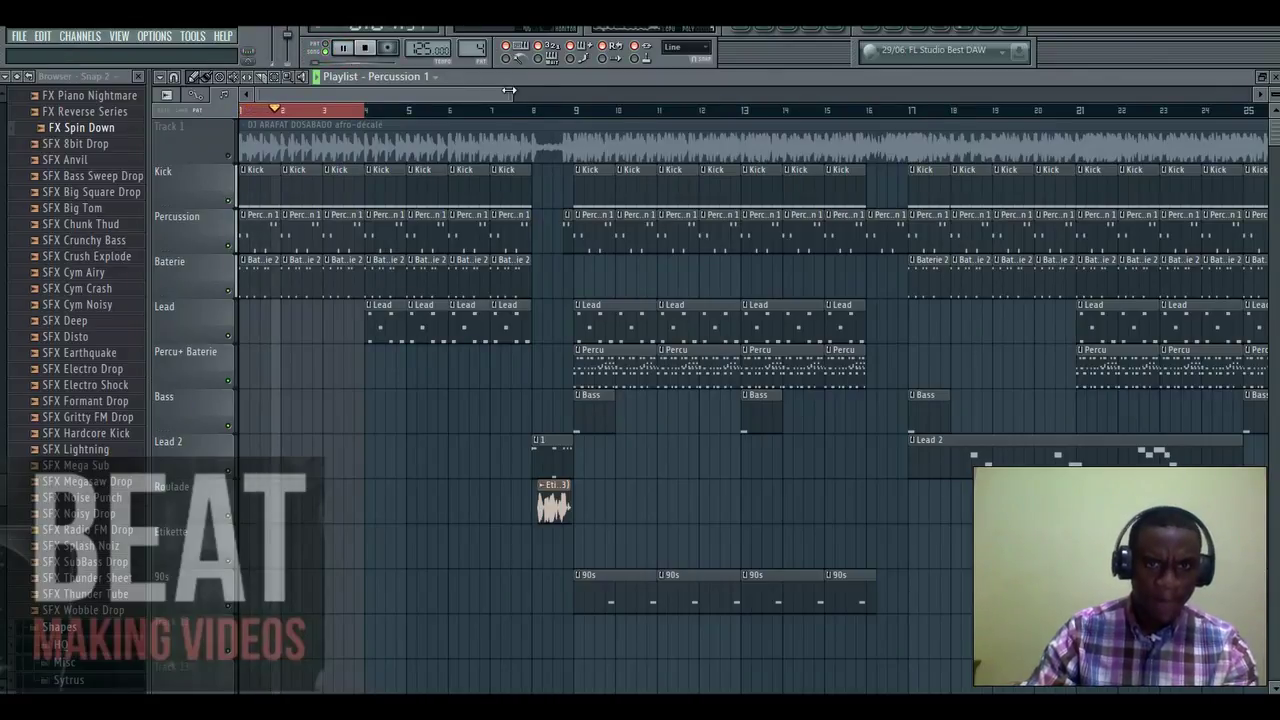
left_click_drag(510, 91, 438, 91)
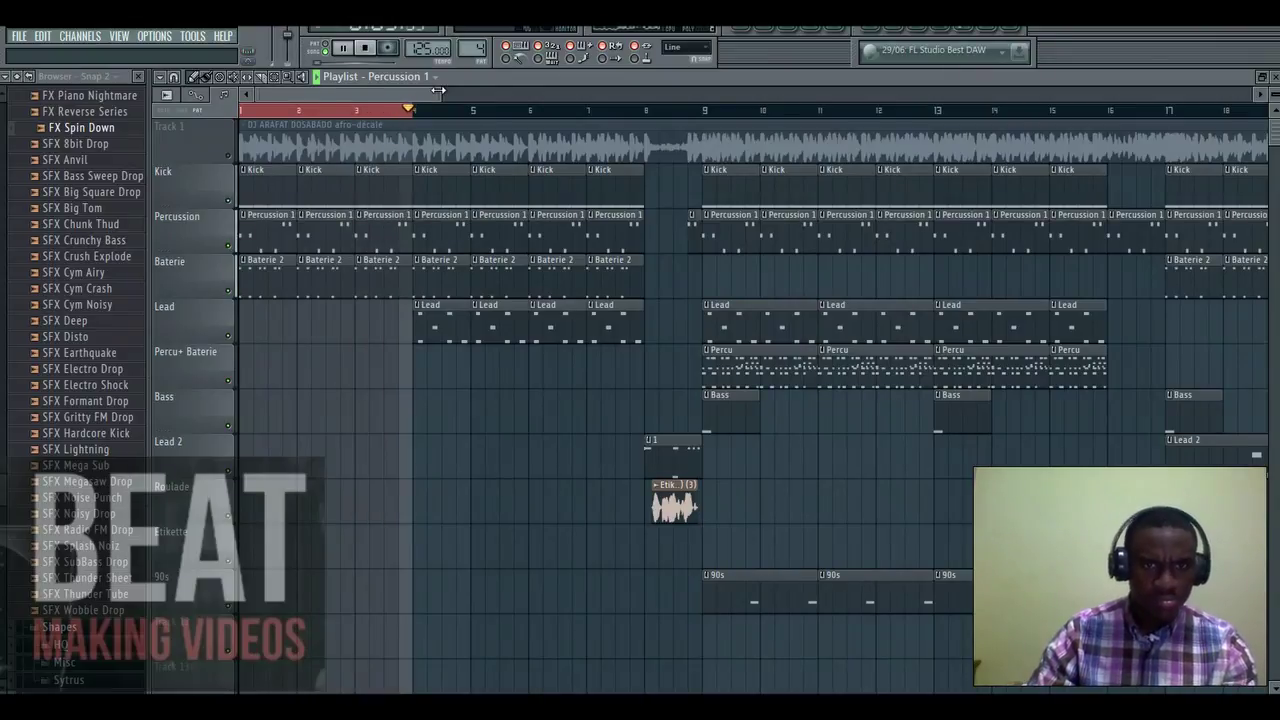
left_click_drag(438, 91, 428, 94)
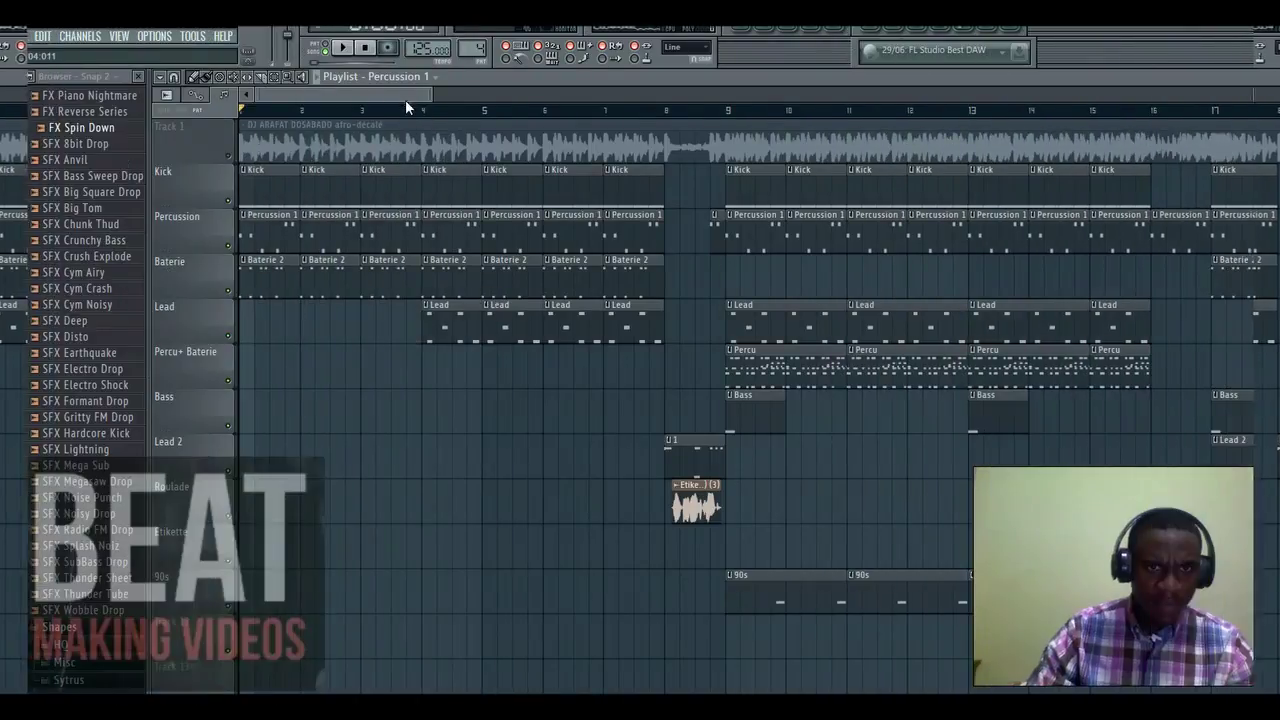
left_click_drag(405, 99, 418, 95)
Pick the Lead pattern from its playlist clip and show its channels in the step sequencer
left_click(378, 308)
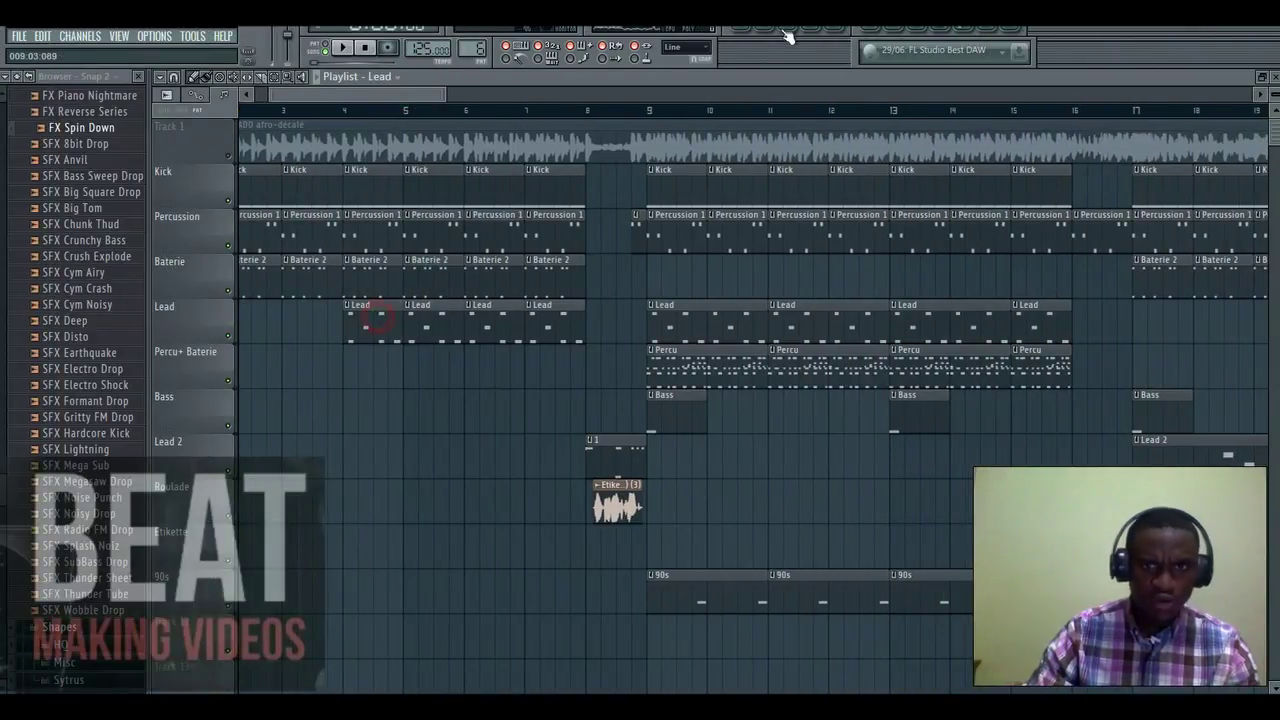
left_click(770, 33)
scroll(600, 363, "down", 3)
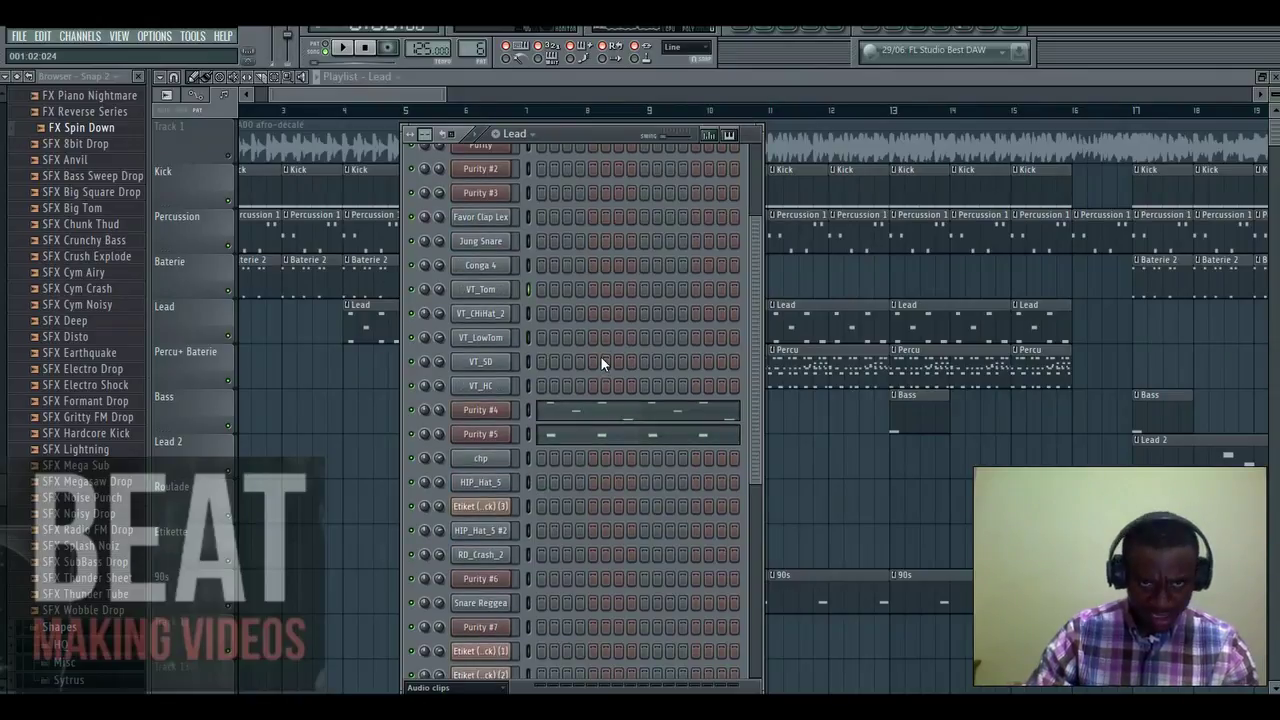
View the Cheep Lead preset in the Purity #4 instrument, audition several keys on its keyboard and close it
left_click(499, 410)
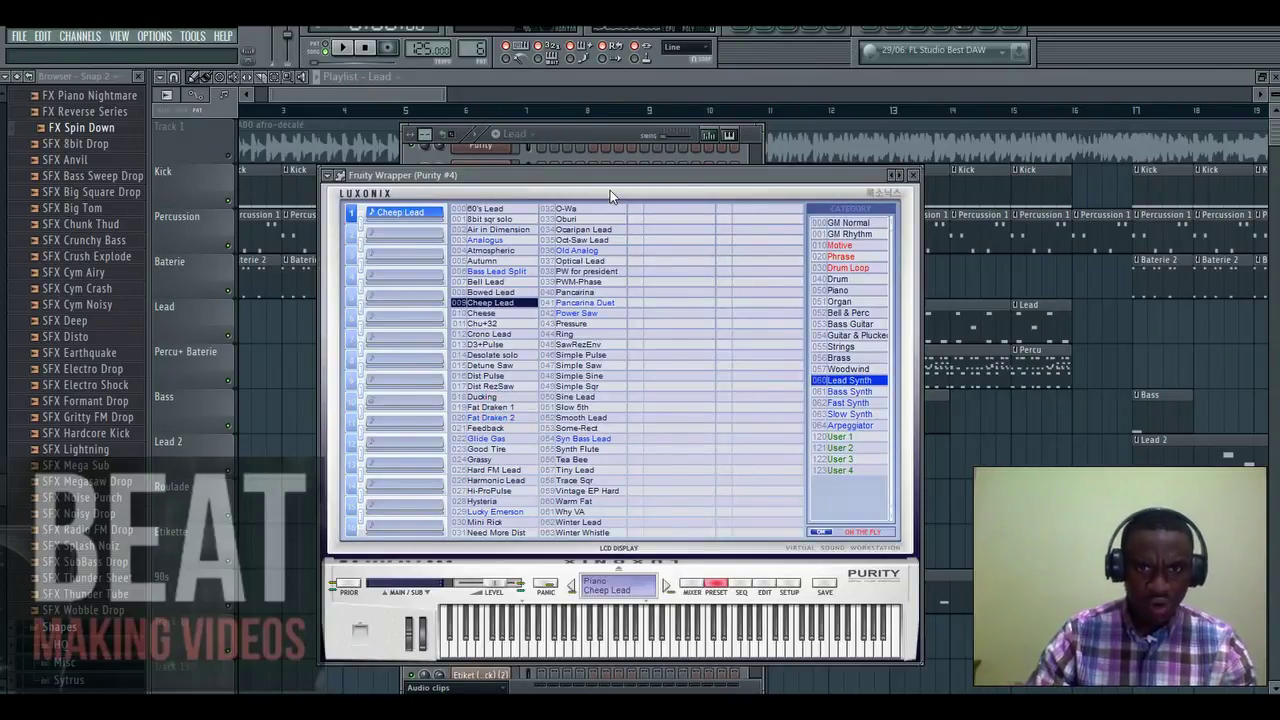
left_click_drag(617, 176, 633, 137)
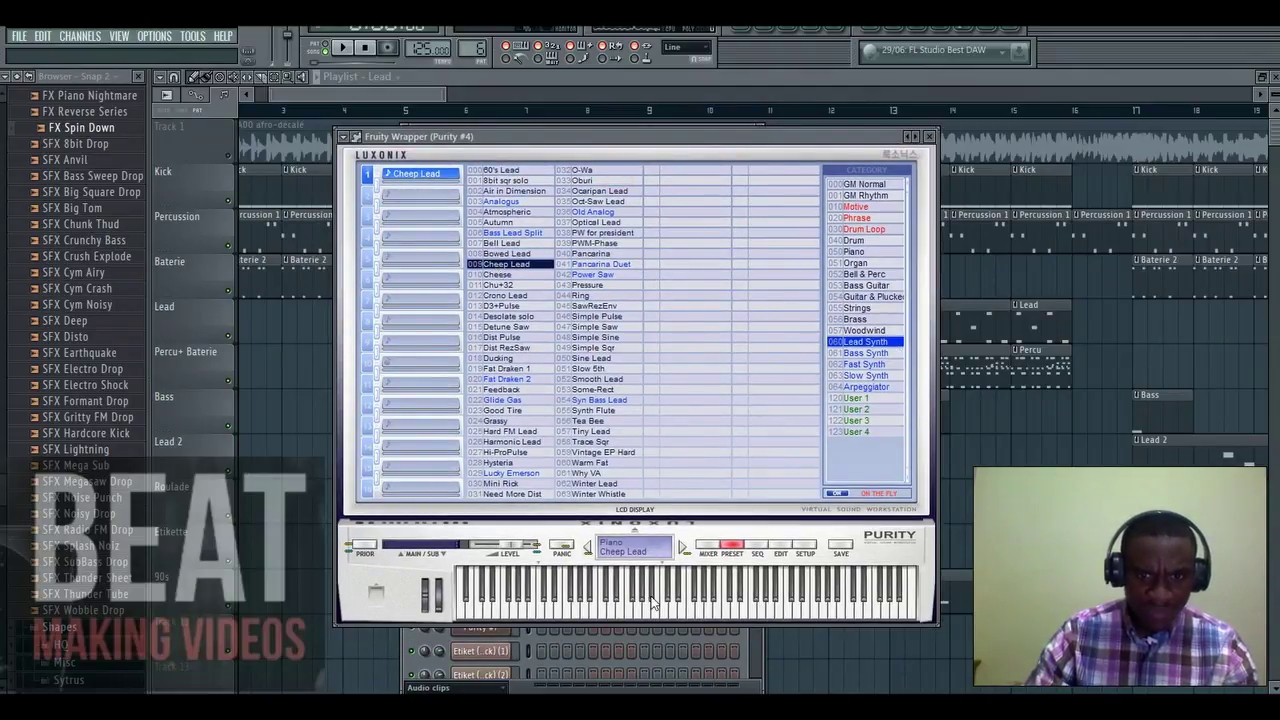
left_click(755, 614)
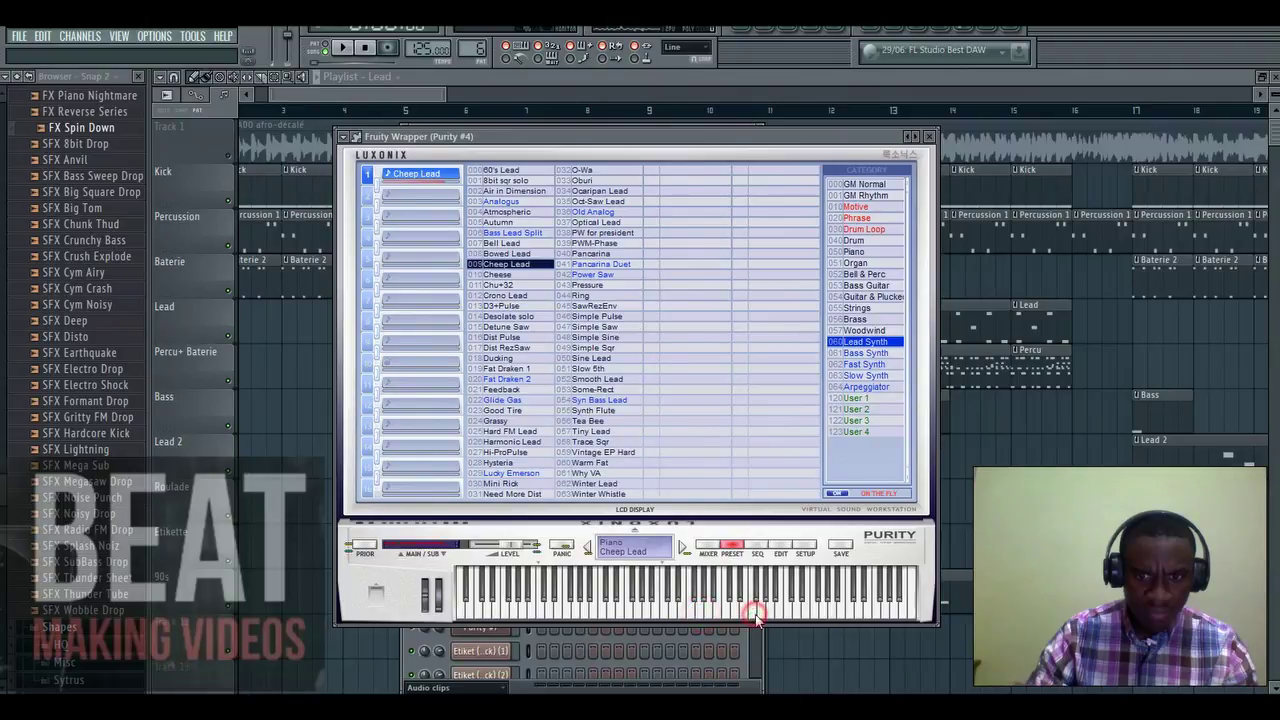
left_click(585, 609)
left_click(547, 609)
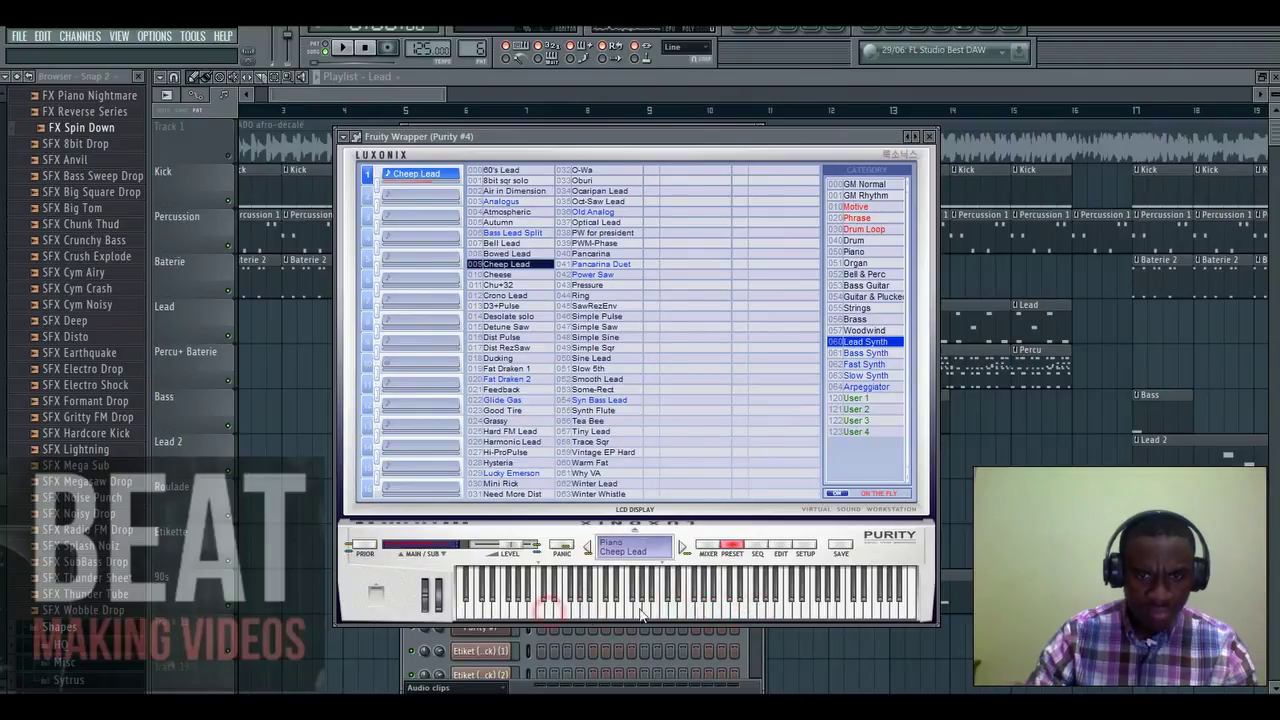
left_click(563, 76)
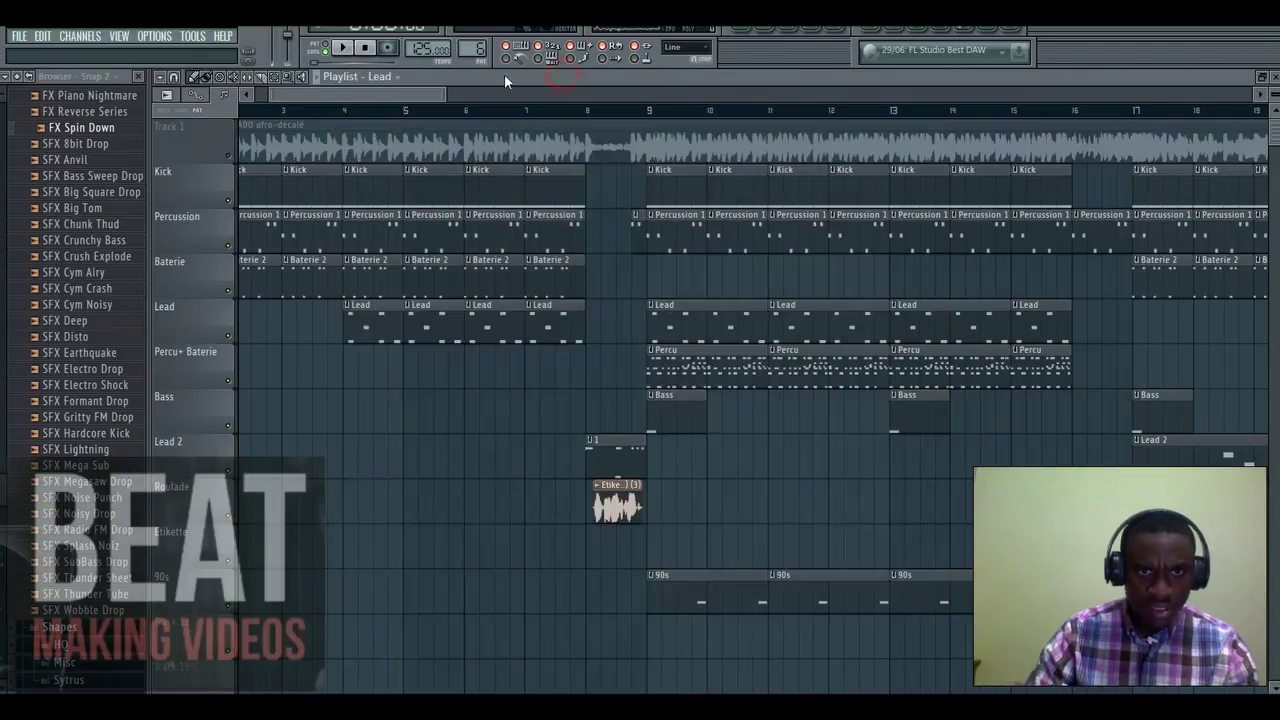
Open the Purity #4 notes of the Lead pattern in the piano roll and play them to review the melody
left_click(772, 30)
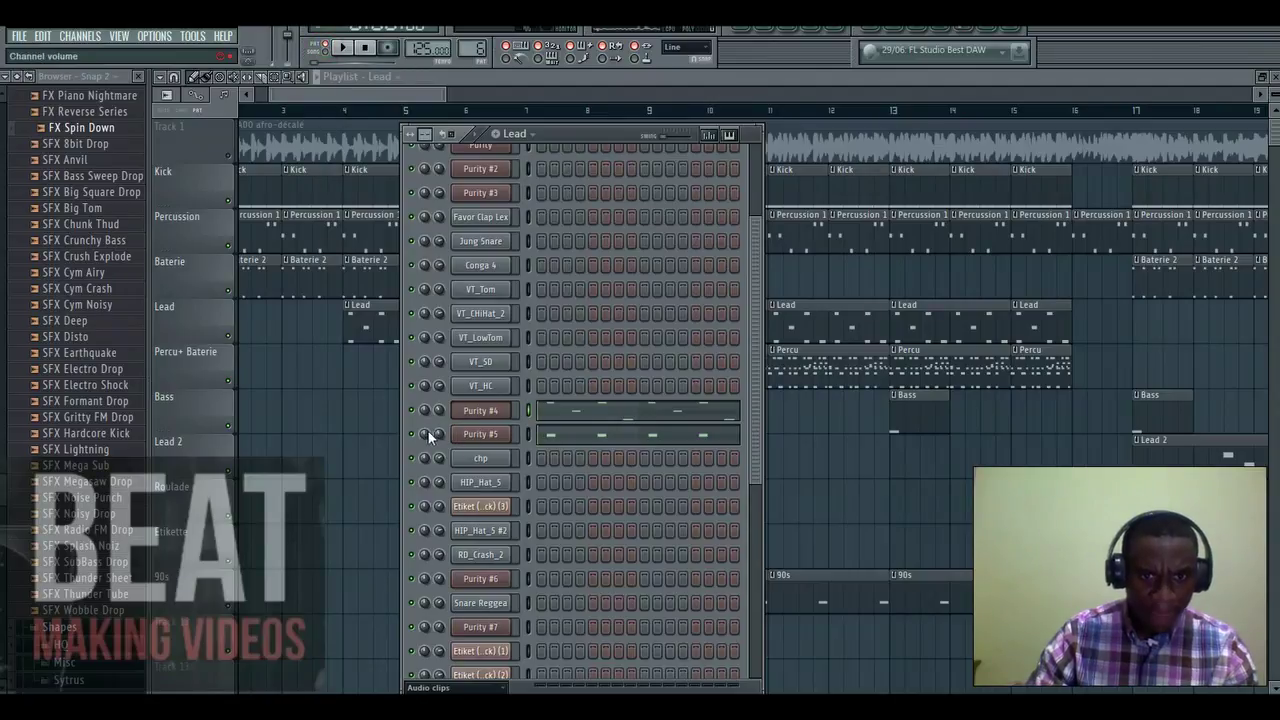
key("space")
left_click(600, 412)
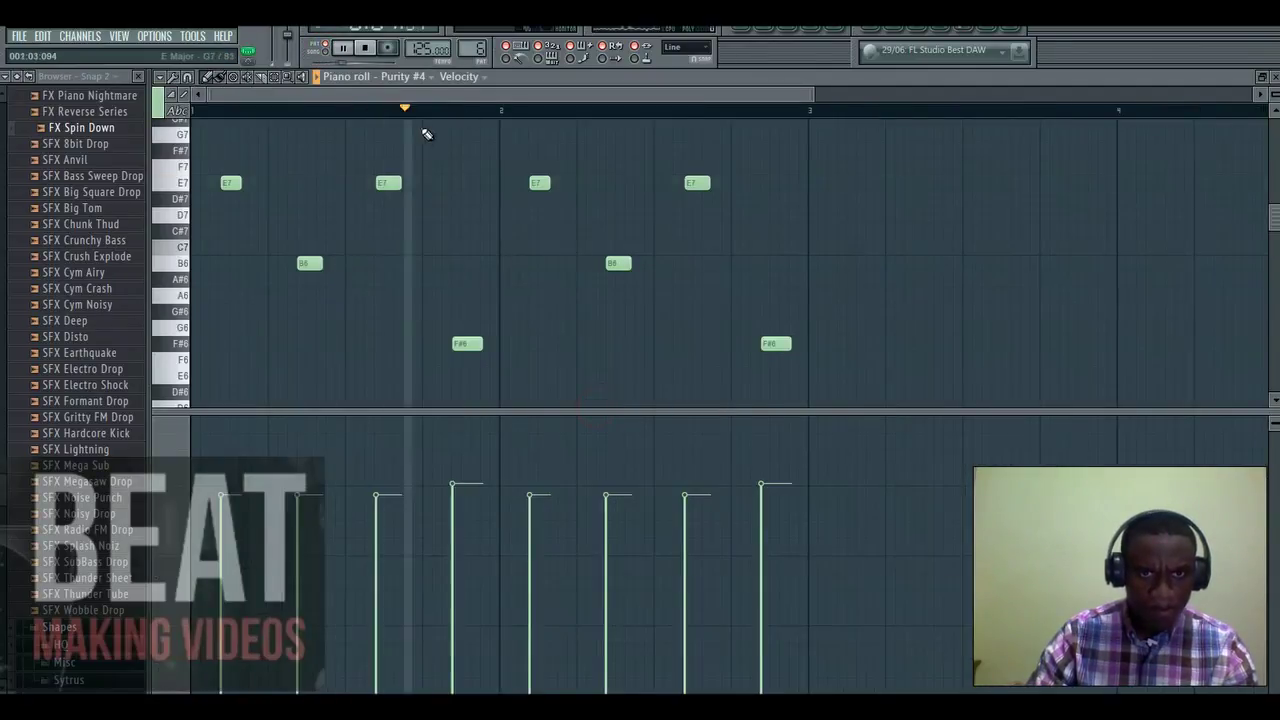
left_click_drag(810, 95, 580, 126)
key("space")
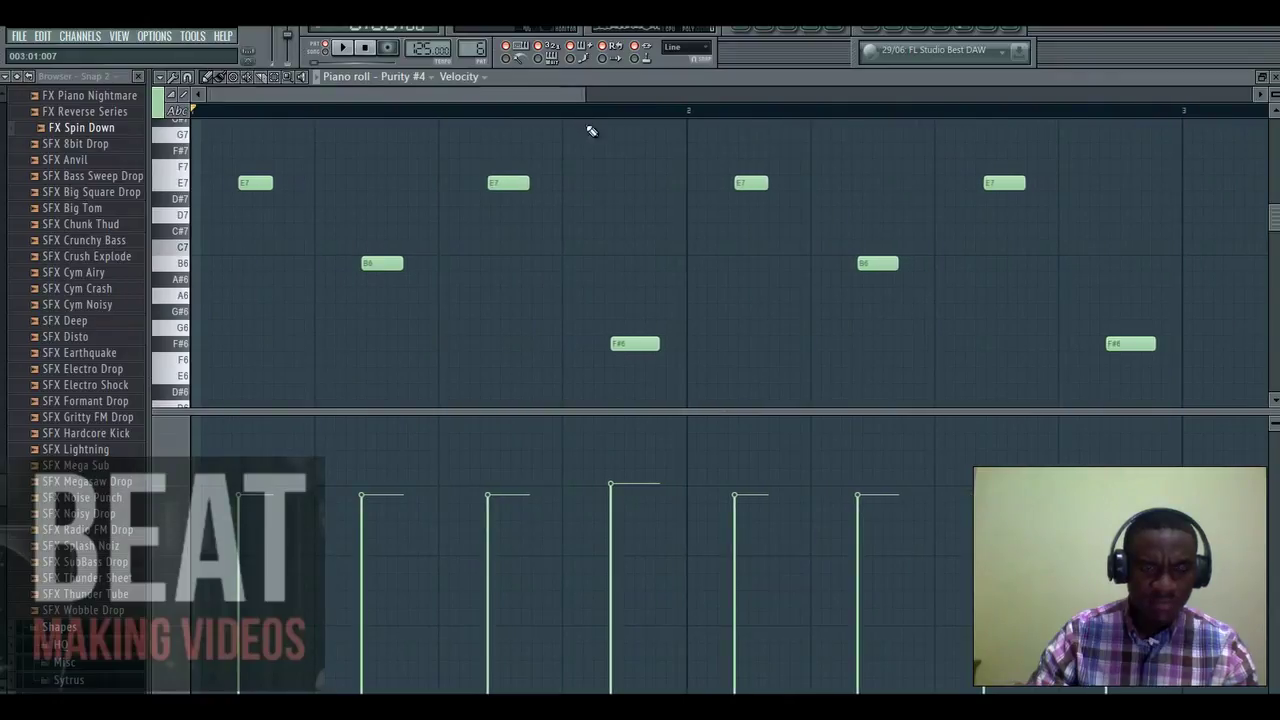
key("space")
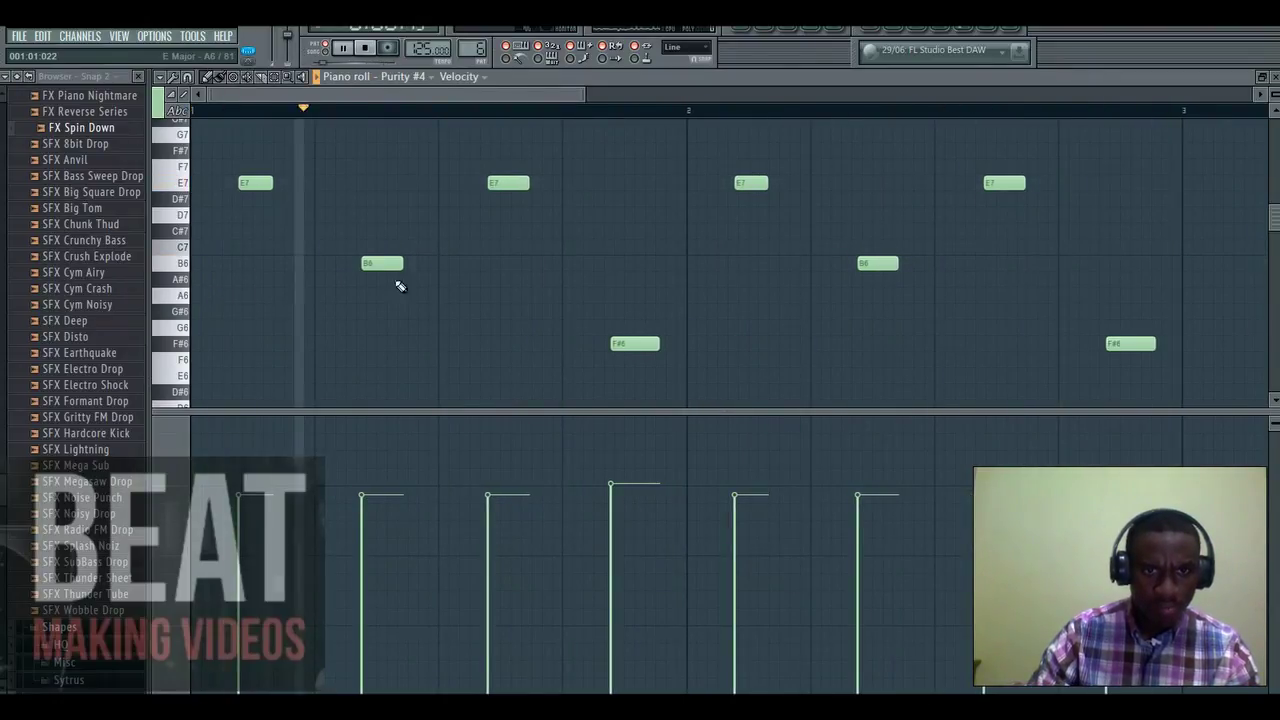
key("space")
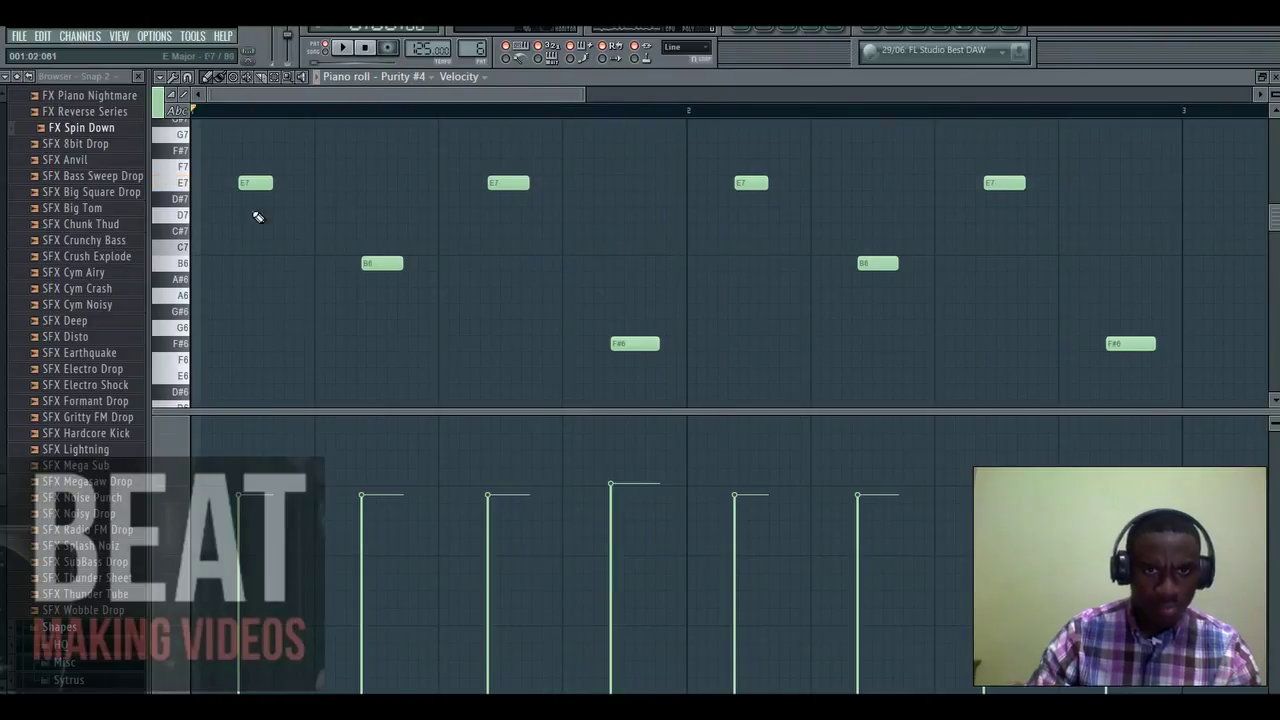
View the Oops! drum preset in the Purity #5 instrument and return to the Lead pattern's step sequencer
left_click(750, 32)
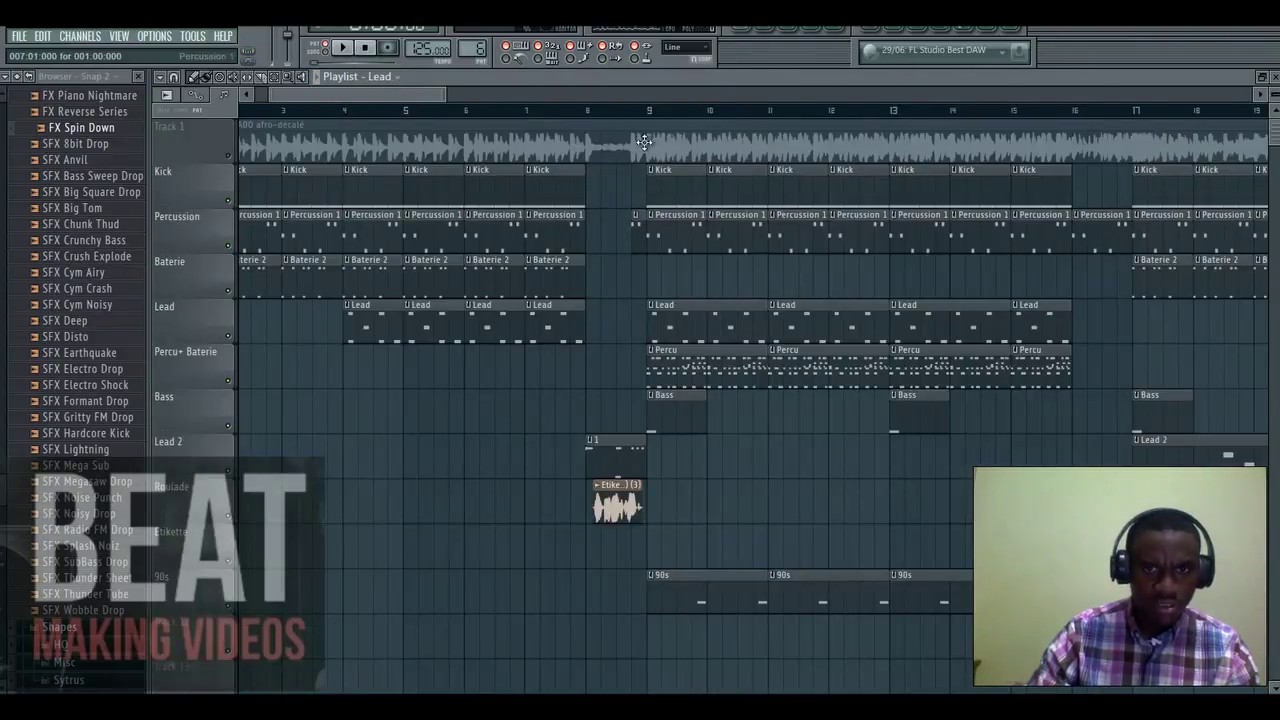
left_click(770, 30)
left_click(500, 436)
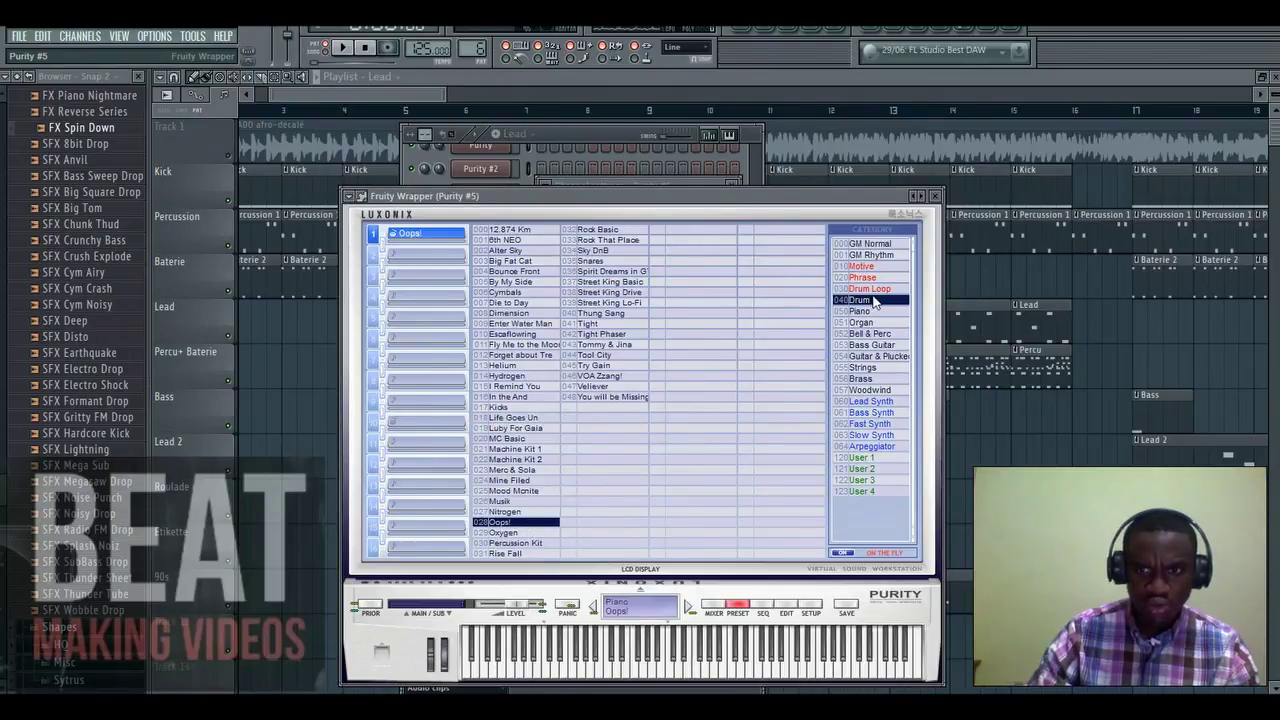
left_click(588, 136)
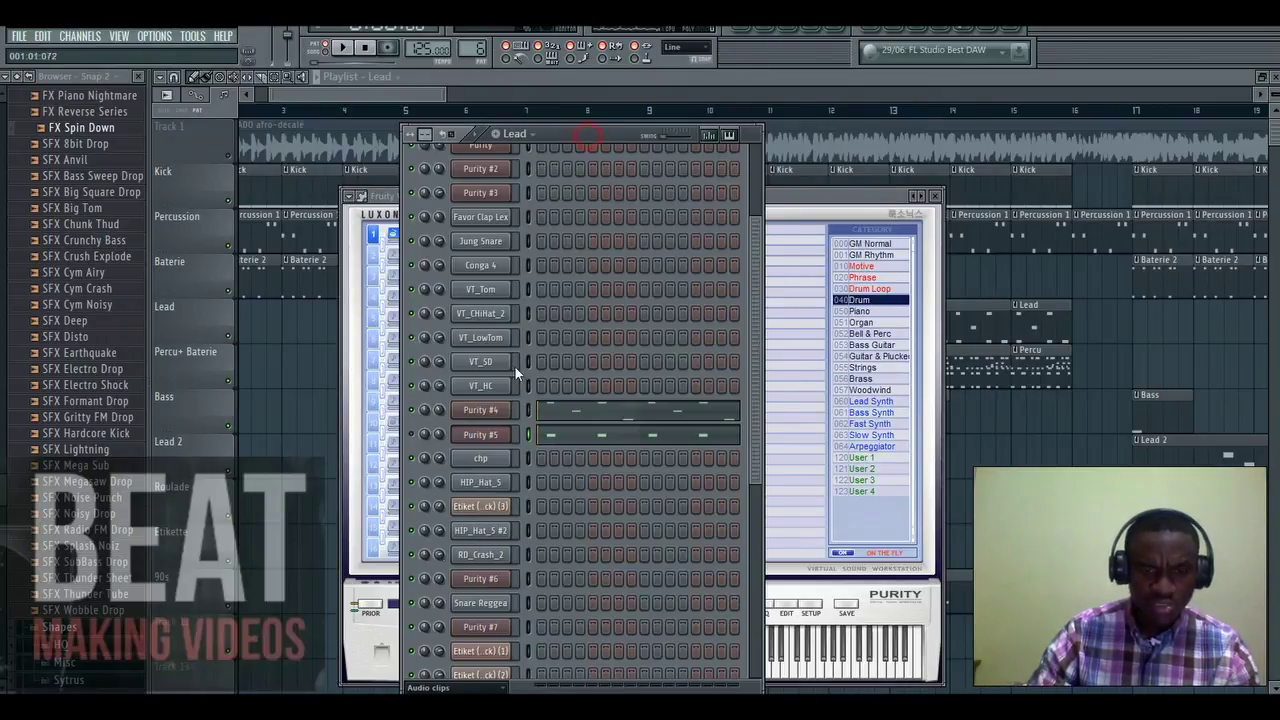
Open the Purity #5 notes in the piano roll, sound the F#6 key and play the Lead pattern
left_click(583, 435)
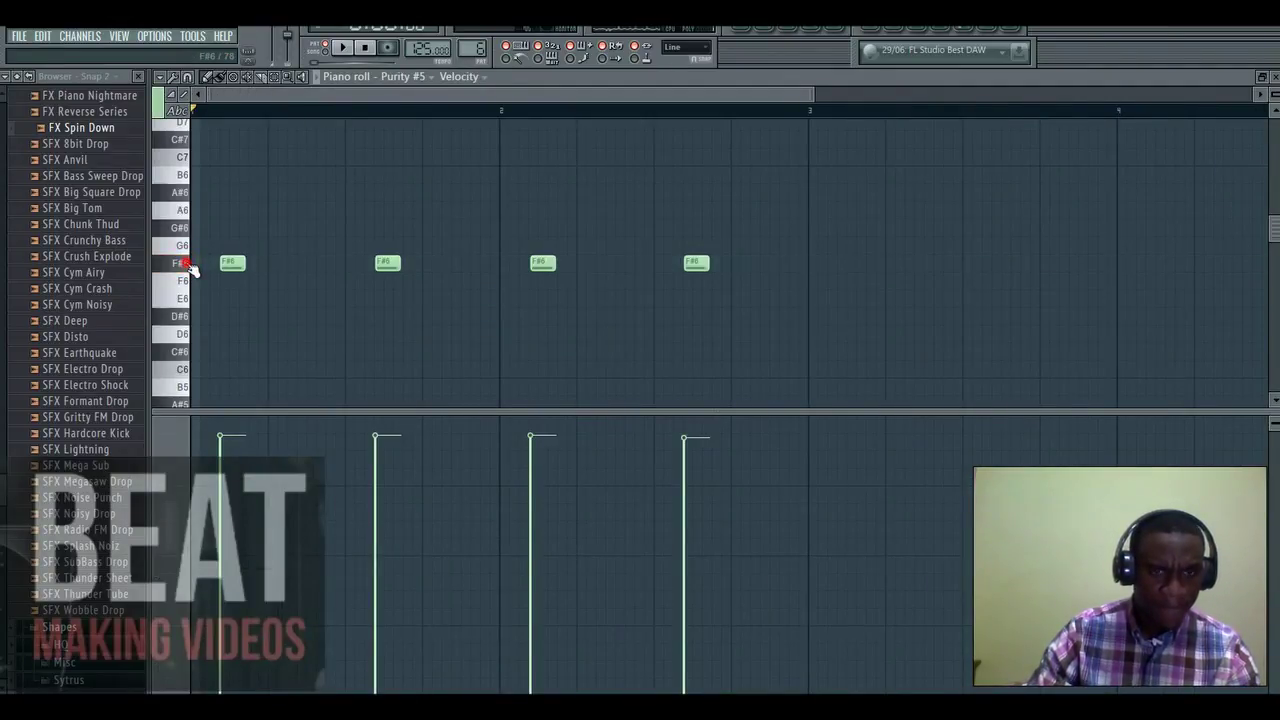
key("space")
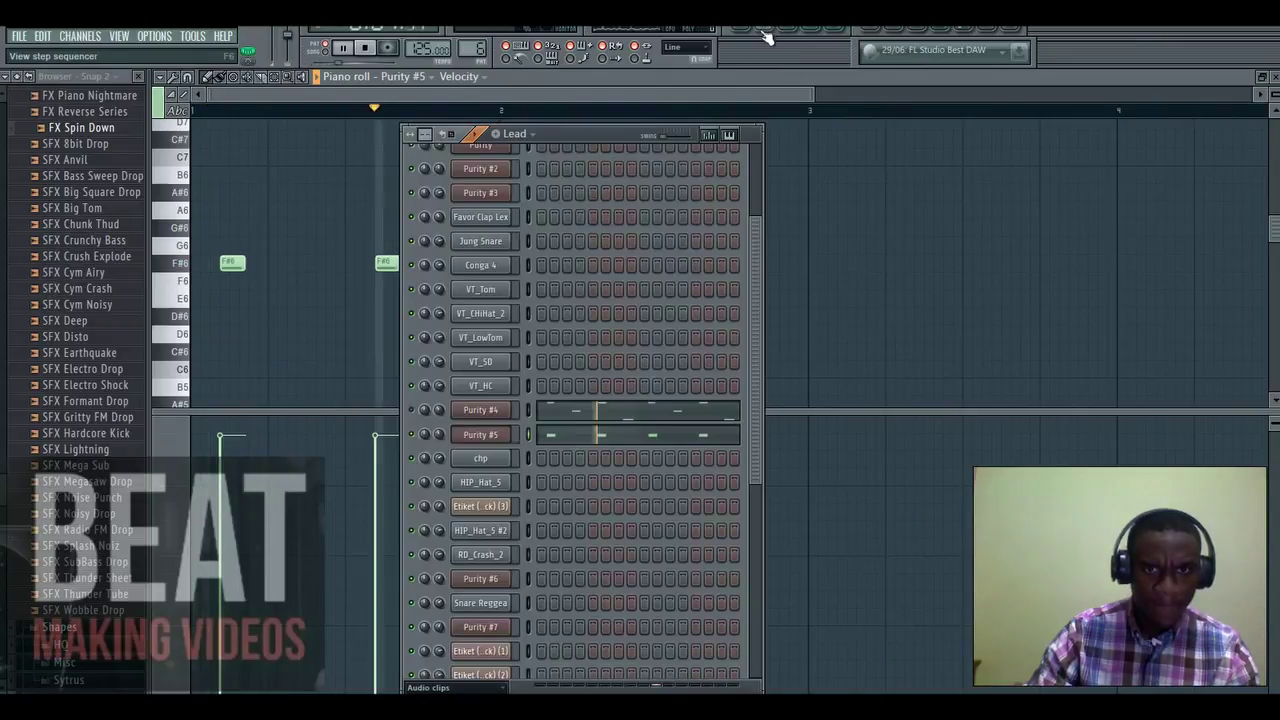
left_click(767, 32)
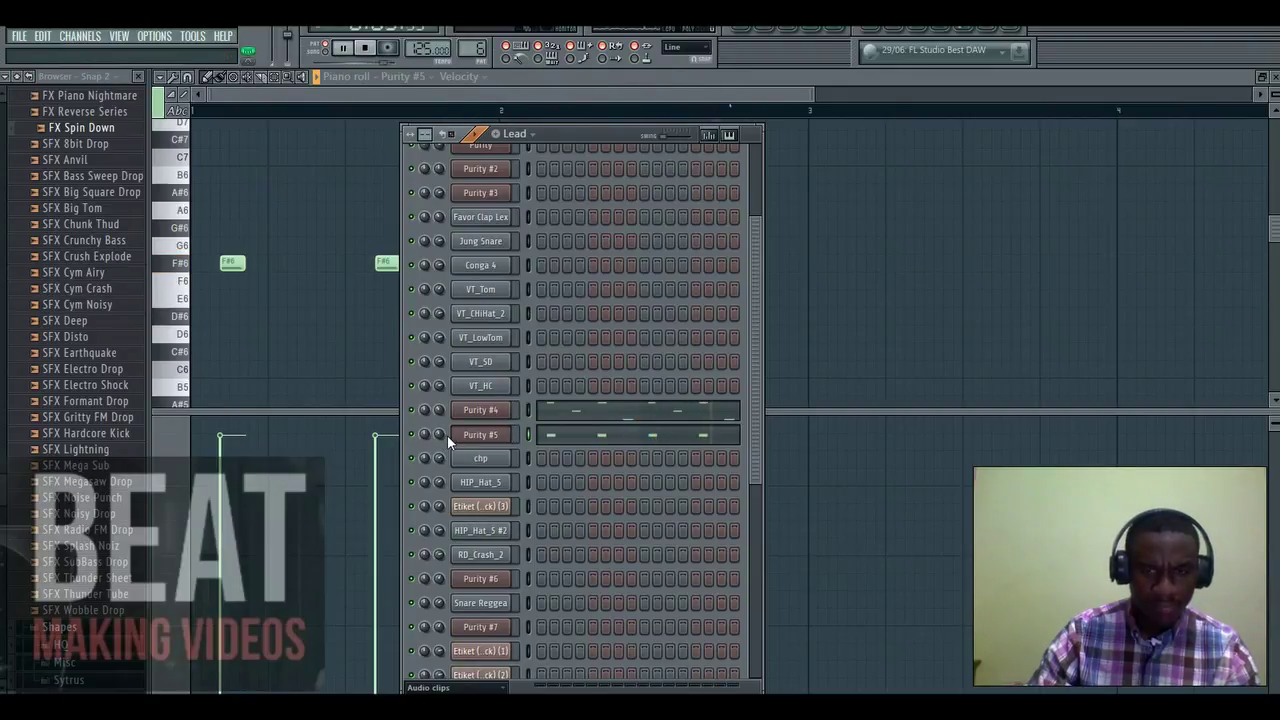
Return to the playlist, switch to song mode and play the song from bar 4, where the Lead clips begin
left_click(748, 29)
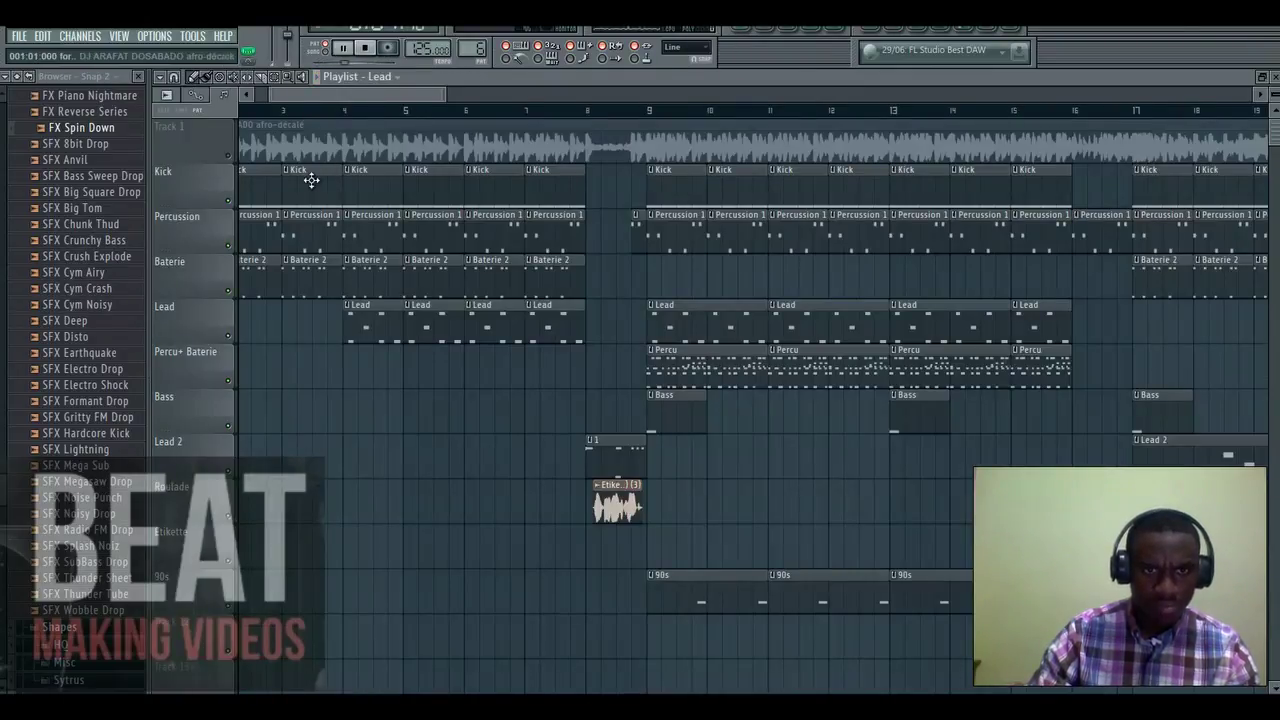
key("space")
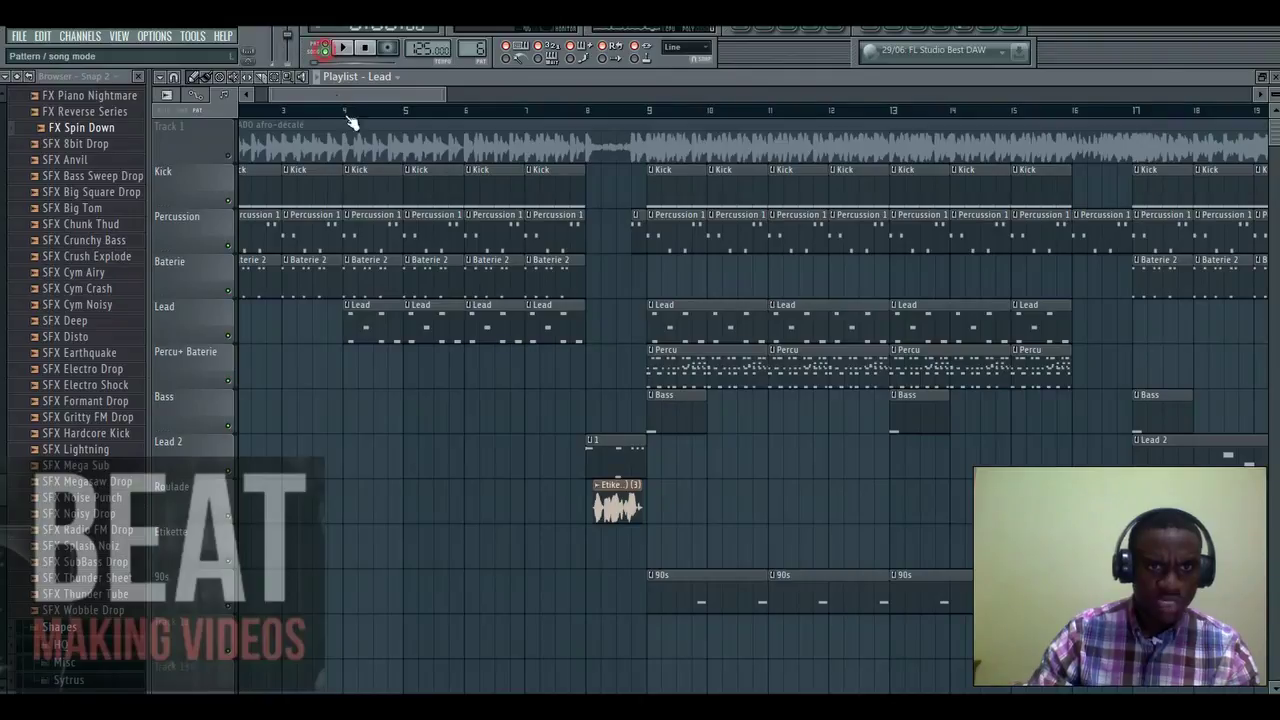
left_click(348, 110)
key("space")
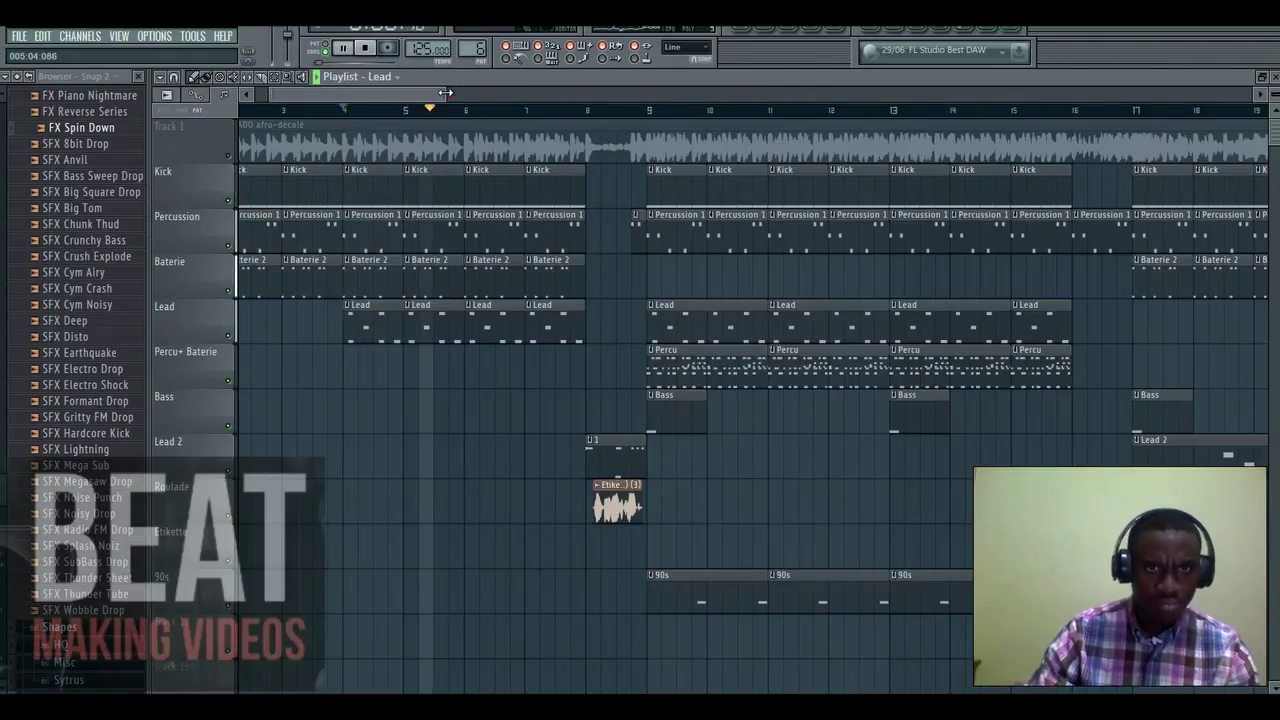
left_click_drag(441, 95, 455, 93)
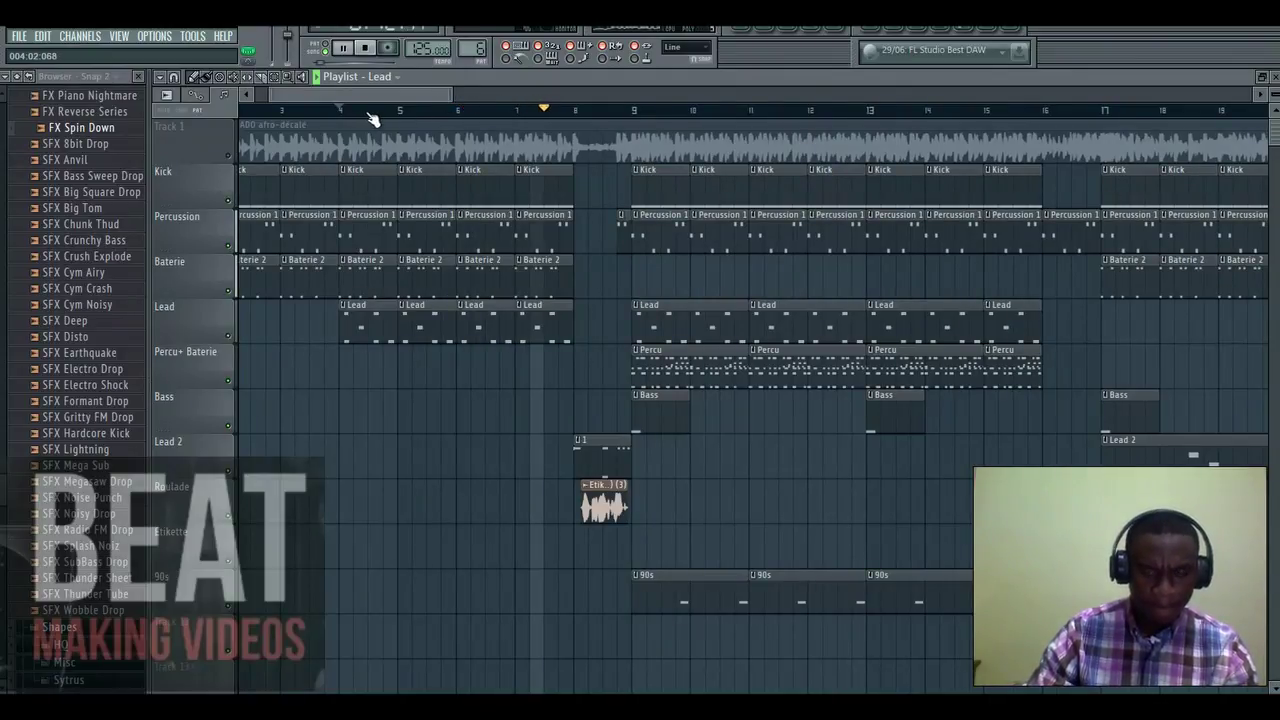
key("space")
Pick pattern 1 from its clip at bar 8, look through its step sequencer channels and open the LE KICK Bass notes
left_click(607, 453)
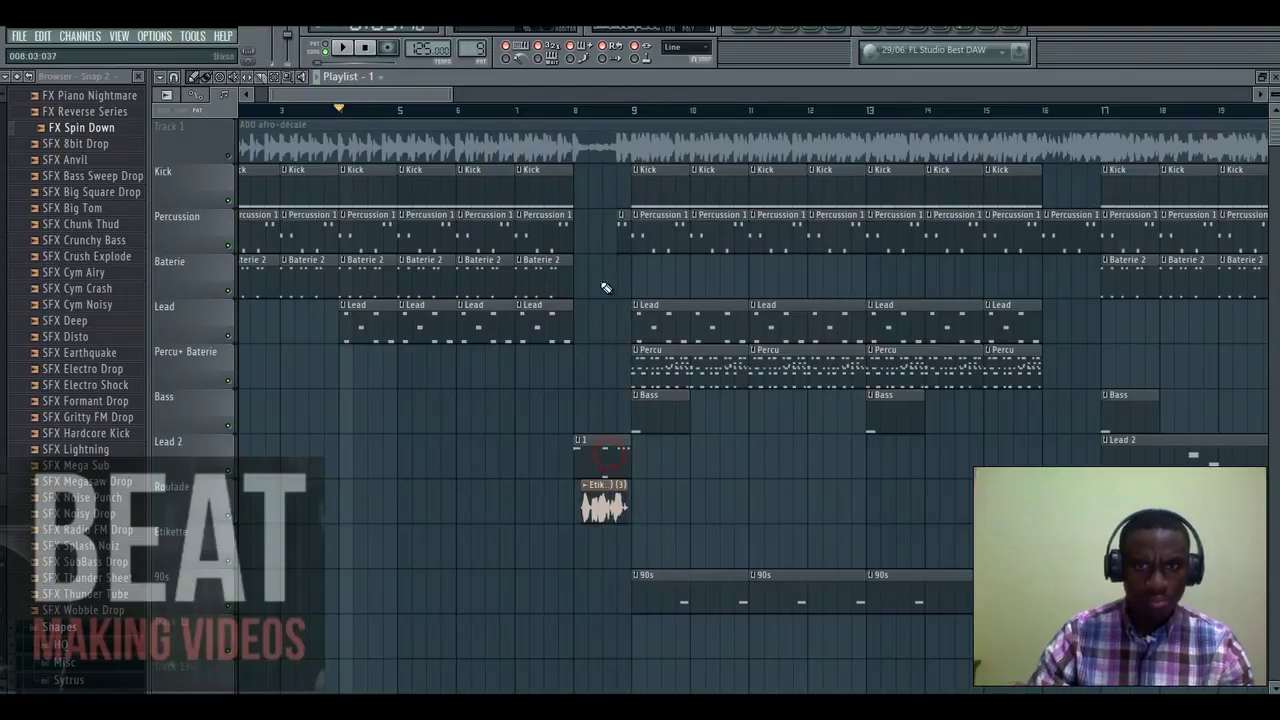
left_click(569, 109)
left_click(770, 30)
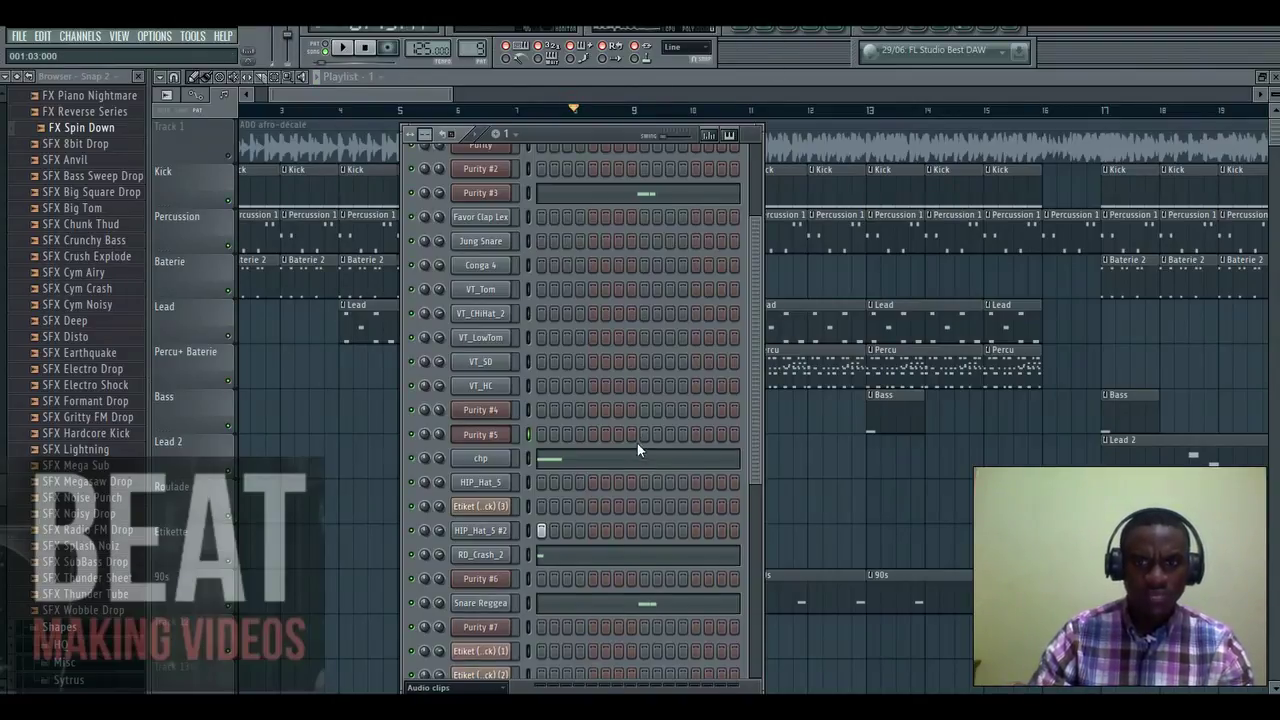
scroll(637, 443, "down", 4)
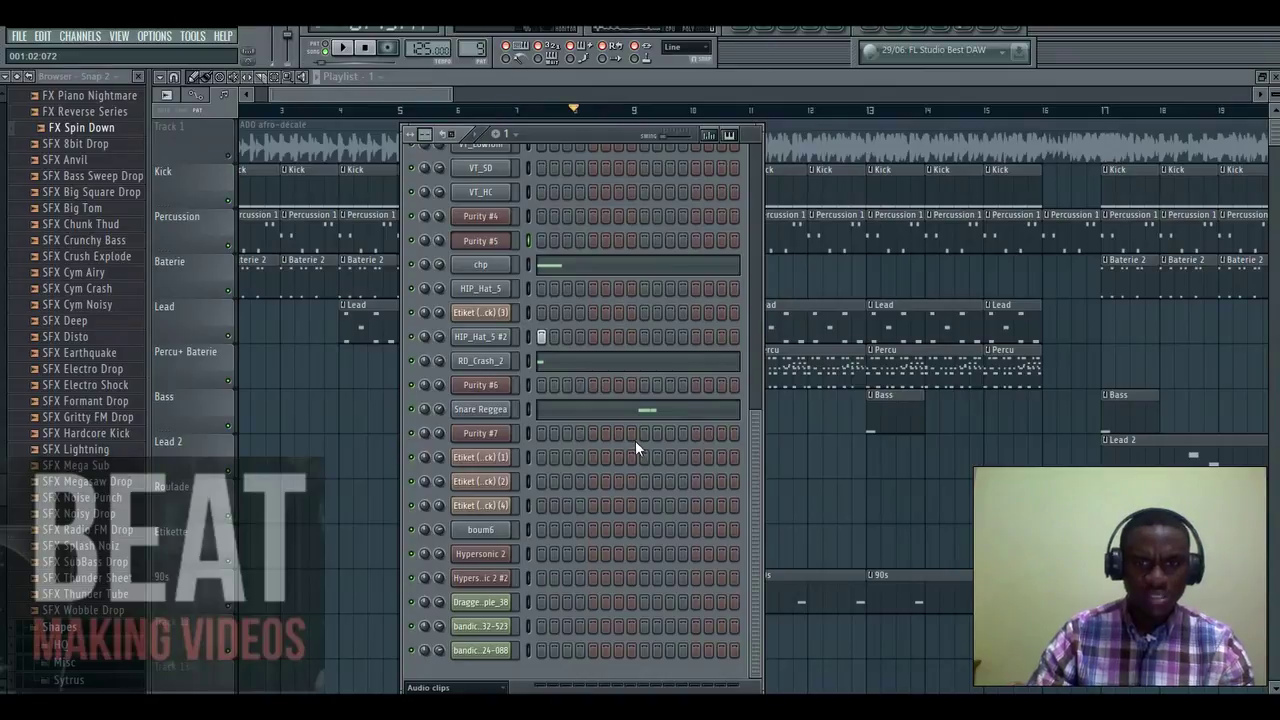
scroll(633, 437, "up", 4)
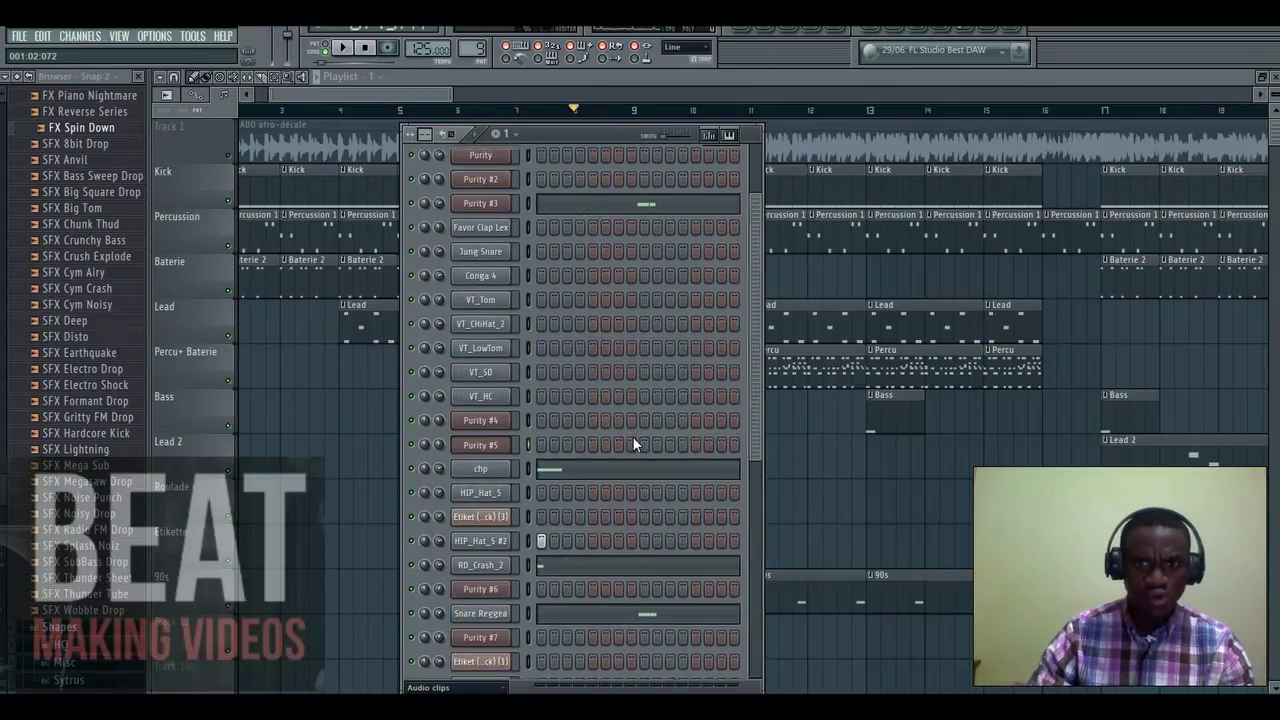
scroll(632, 436, "up", 2)
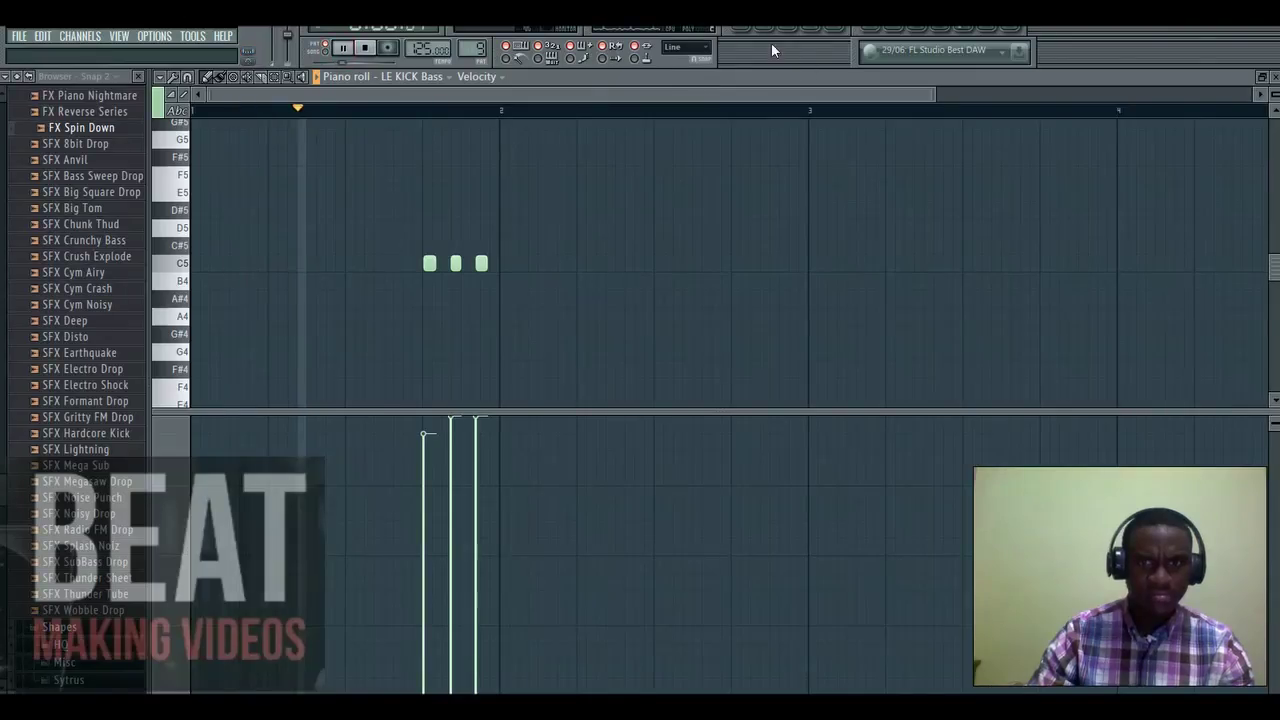
Stop playback, look through pattern 1's step sequencer channels and open the Purity #3 notes in the piano roll
left_click(771, 42)
scroll(640, 480, "down", 5)
key("space")
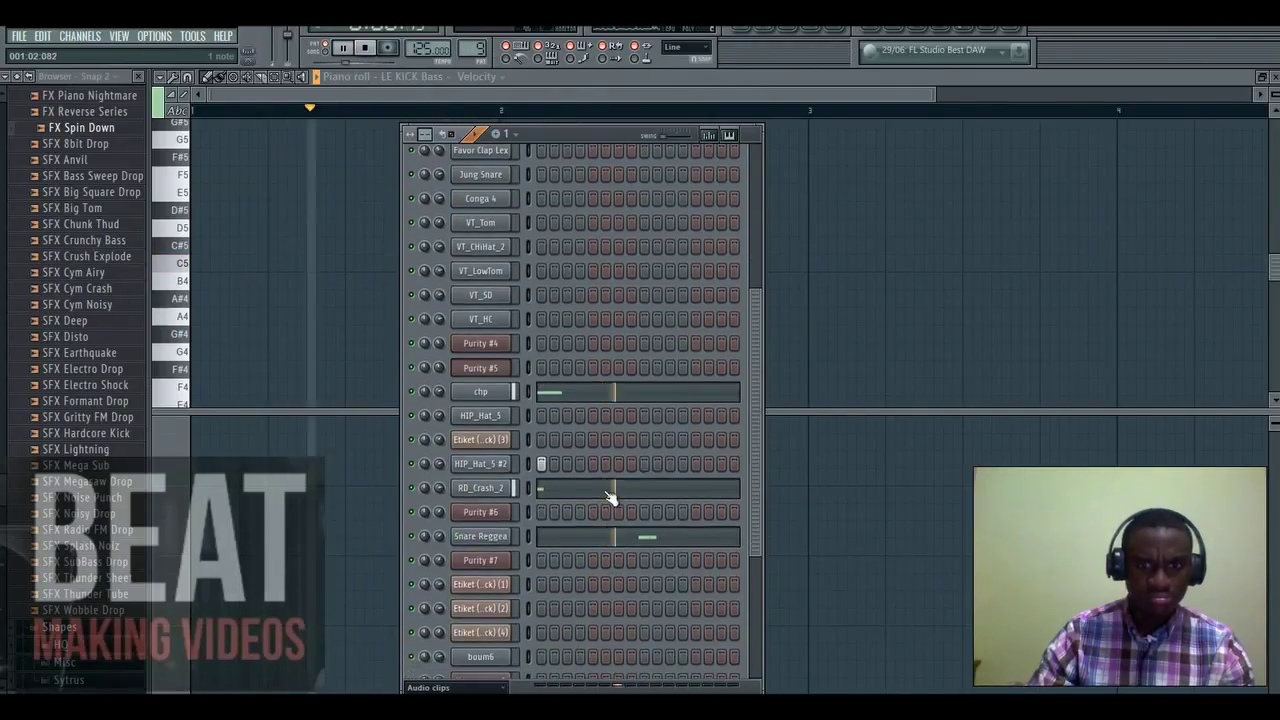
left_click(528, 385)
left_click_drag(757, 372, 698, 220)
left_click(529, 265)
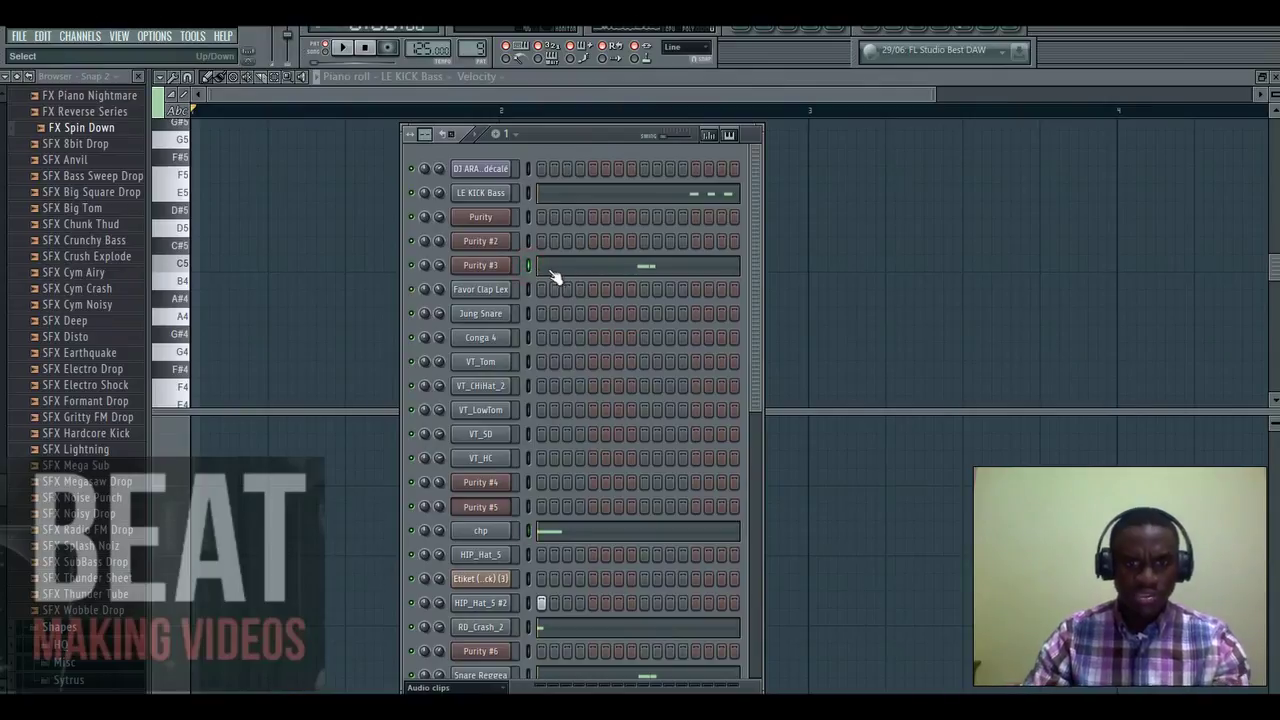
left_click(626, 266)
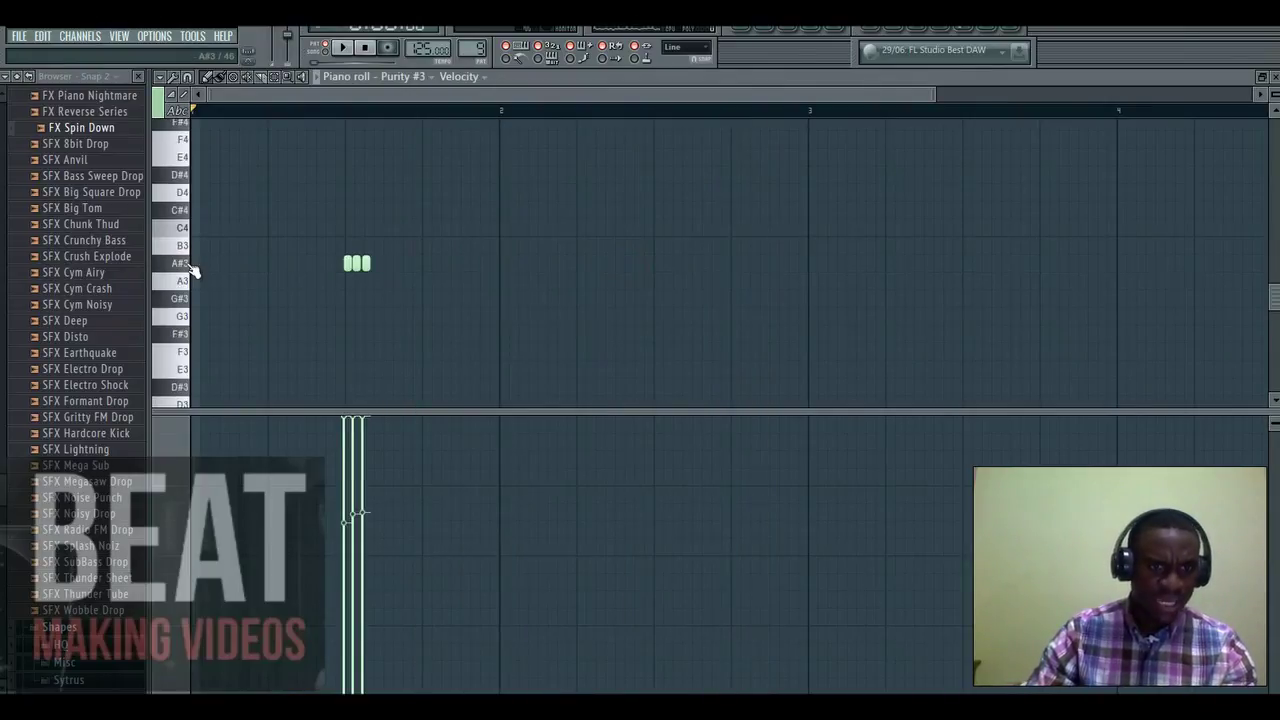
Review pattern 1's LE KICK Bass notes, followed by its RD_Crash_2 notes, sounding the C5 key for the crash
left_click(786, 31)
left_click(693, 196)
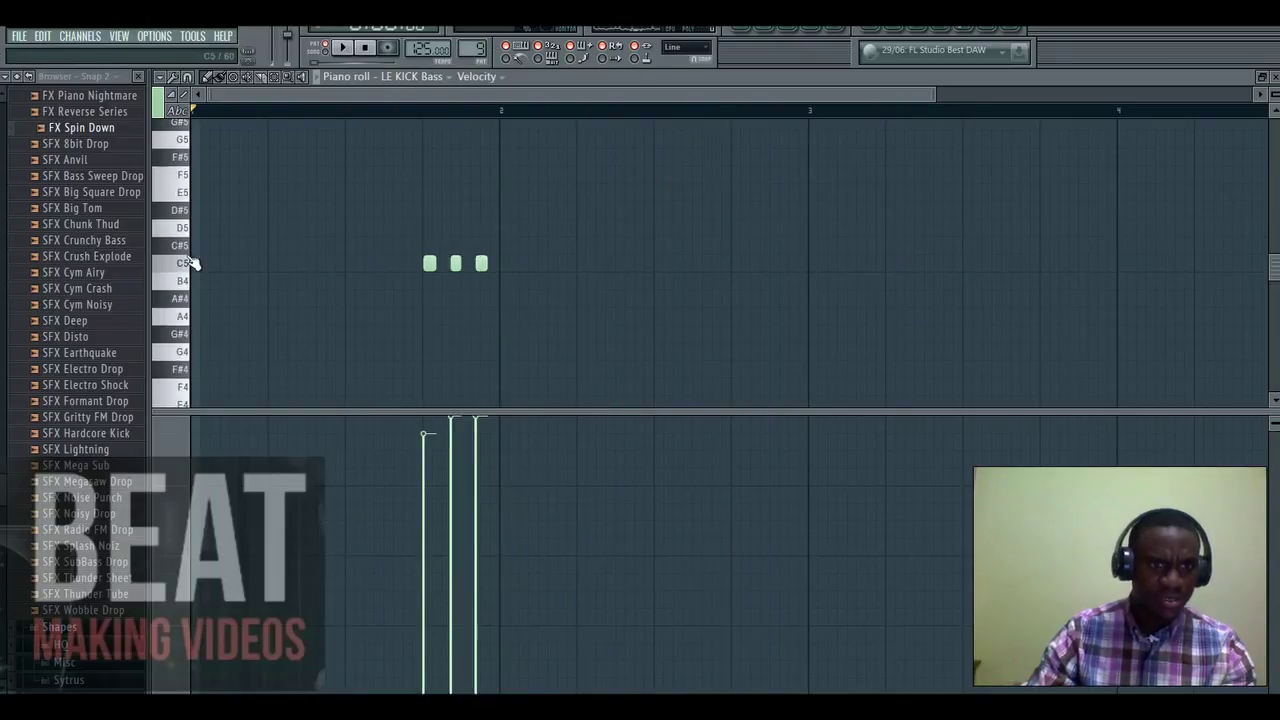
left_click(765, 27)
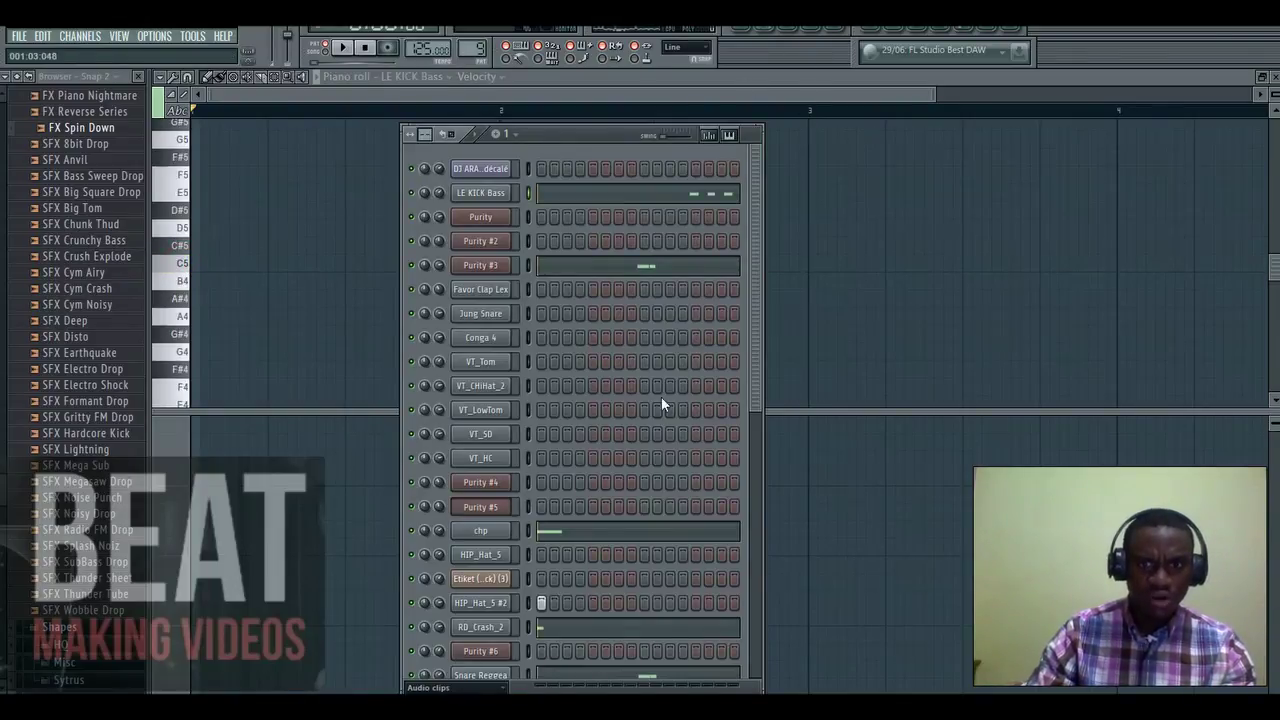
scroll(661, 397, "down", 3)
left_click(562, 486)
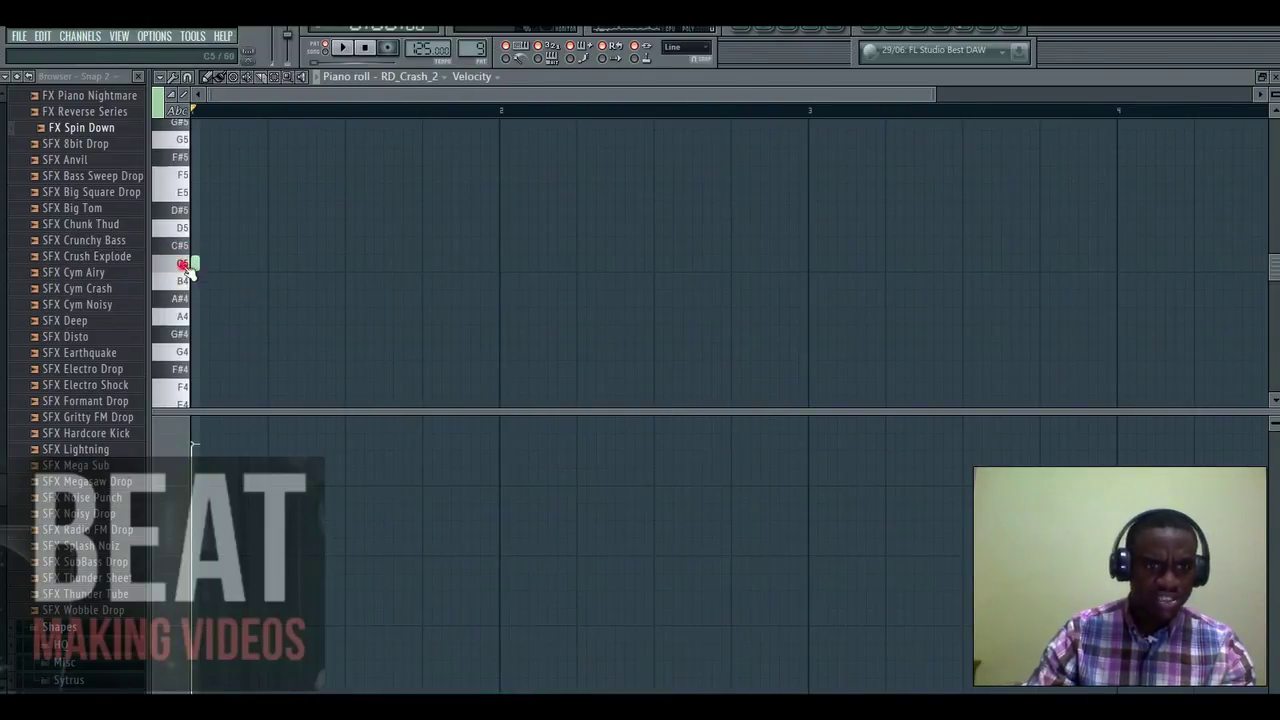
Open the Snare Reggea notes in the piano roll and play pattern 1
left_click(765, 27)
left_click(642, 534)
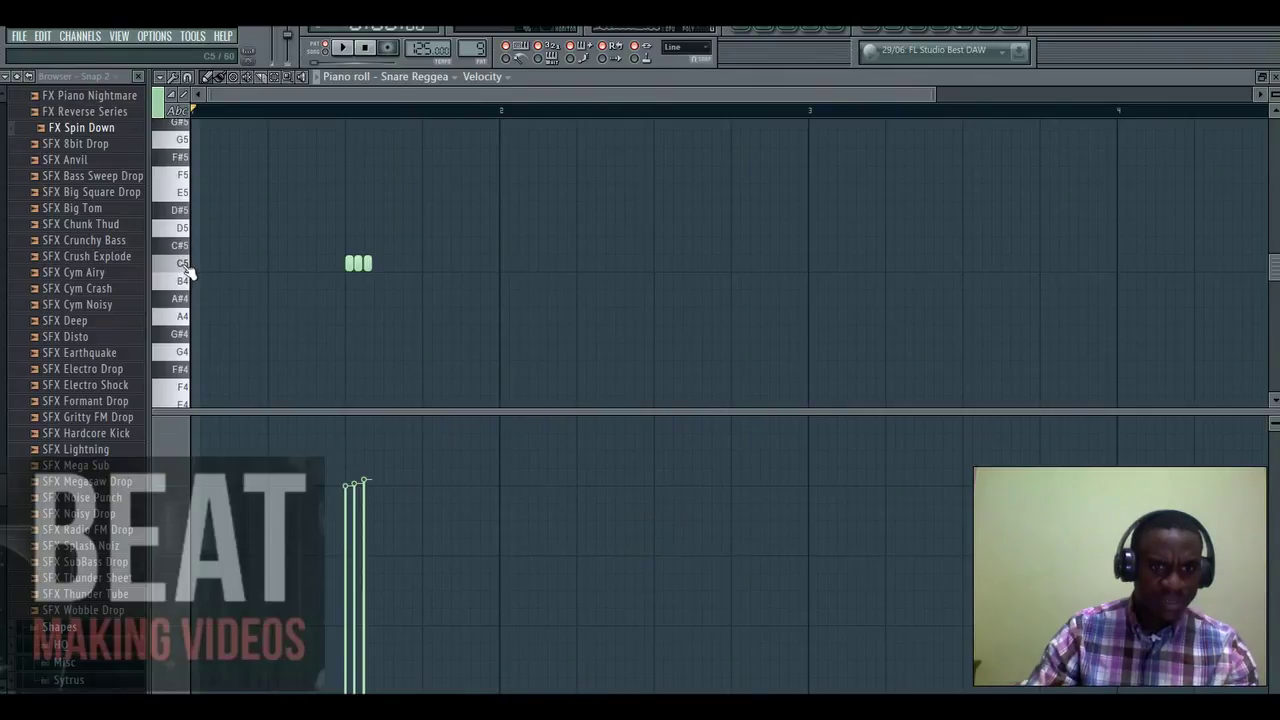
key("space")
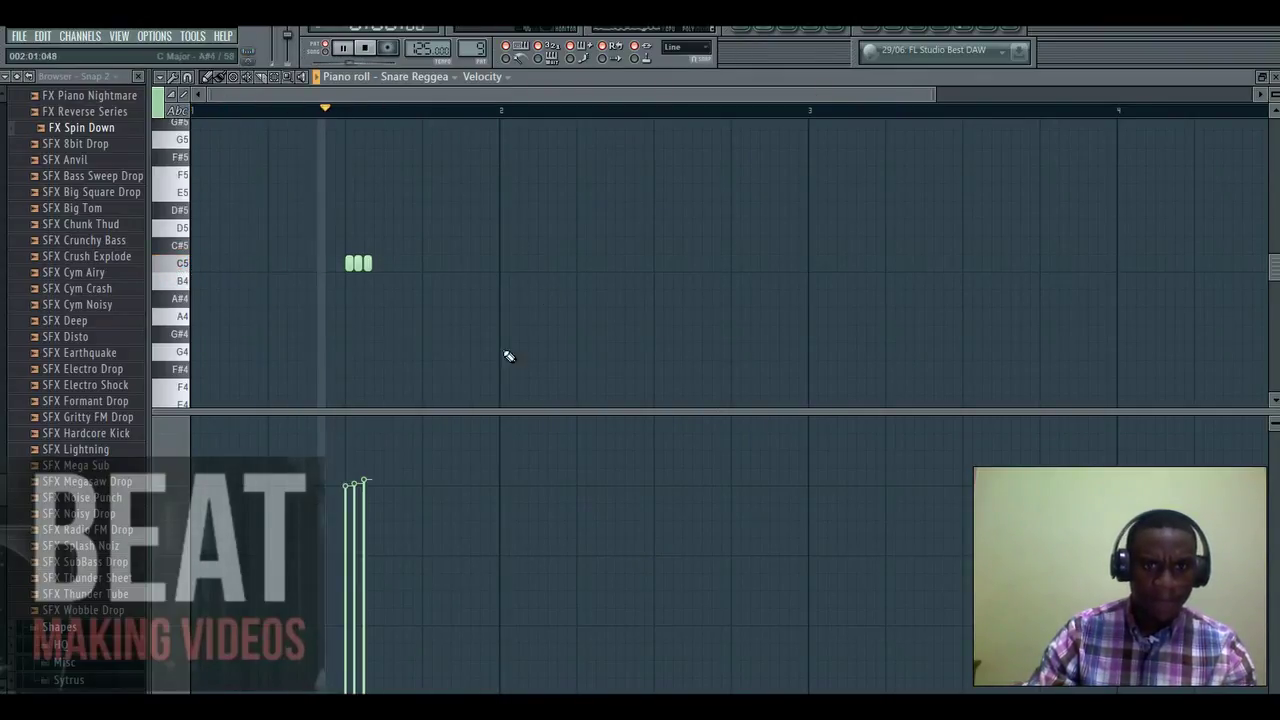
Return to the playlist, listen to the song section from bar 9 with the Percu clips, and stop playback
left_click(746, 29)
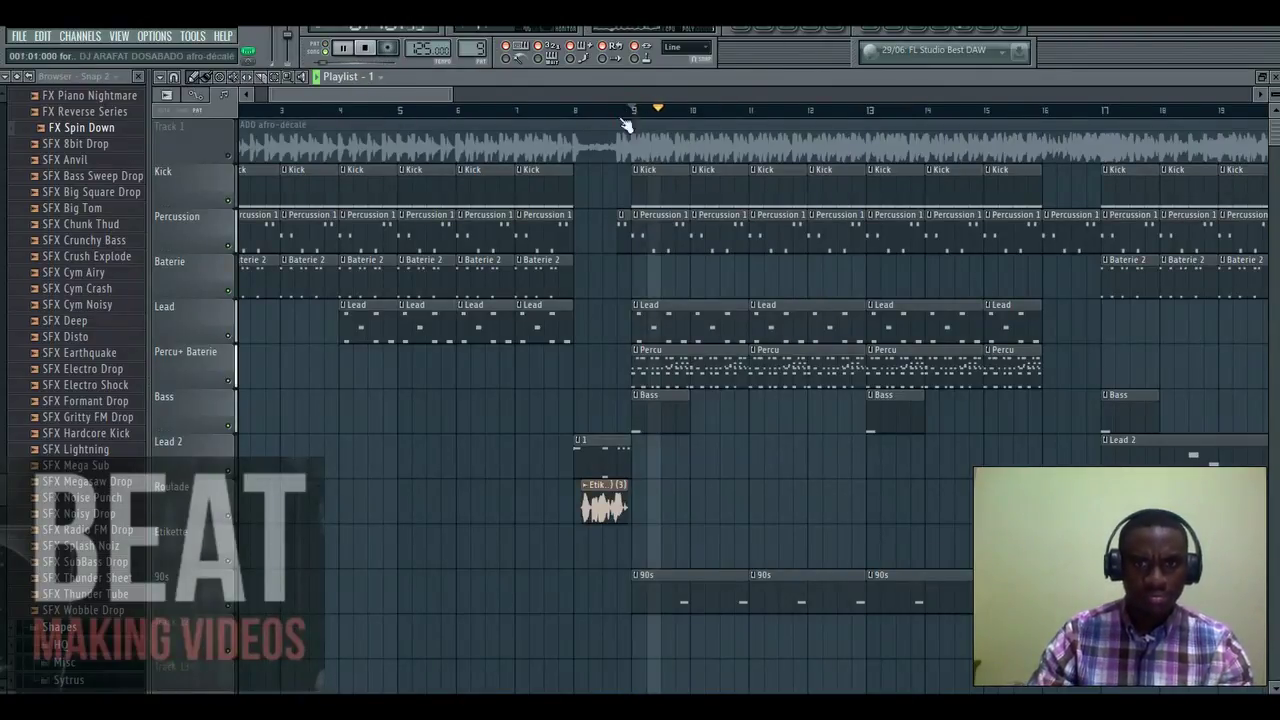
left_click_drag(423, 95, 454, 91)
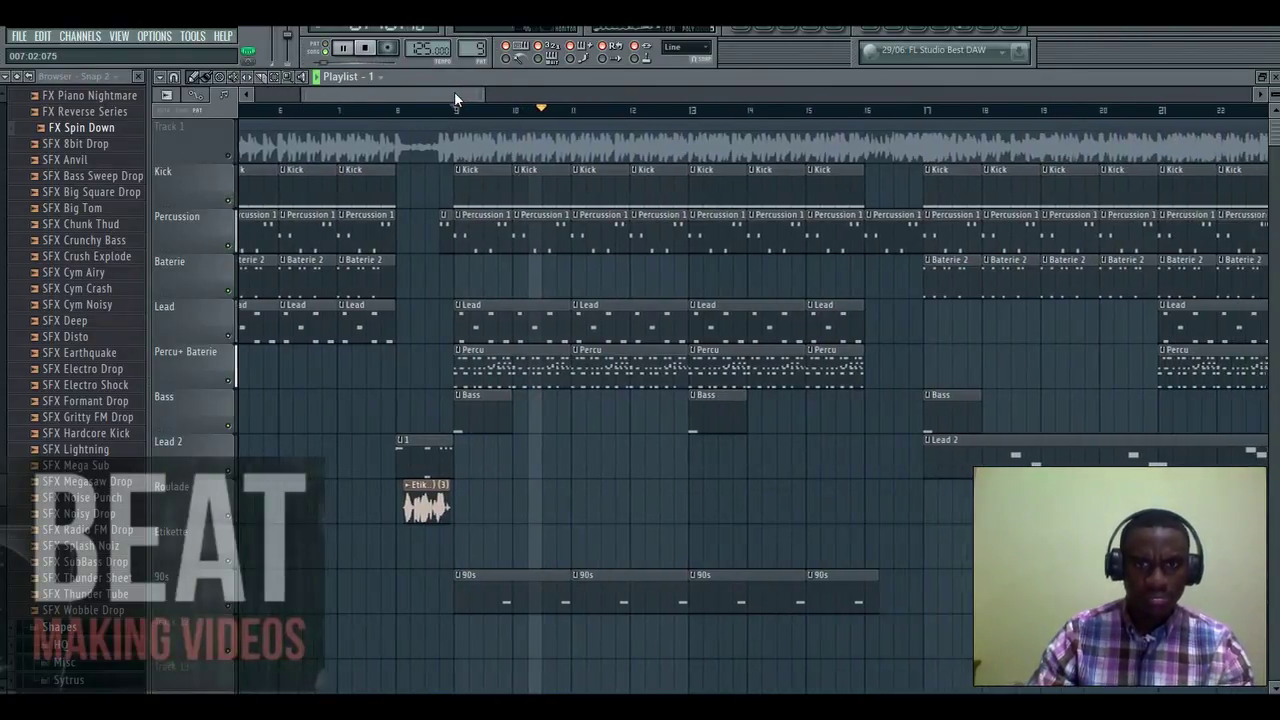
key("space")
Open the Percu pattern from its playlist clip and play it in pattern mode with only the Purity part unmuted
double_click(508, 367)
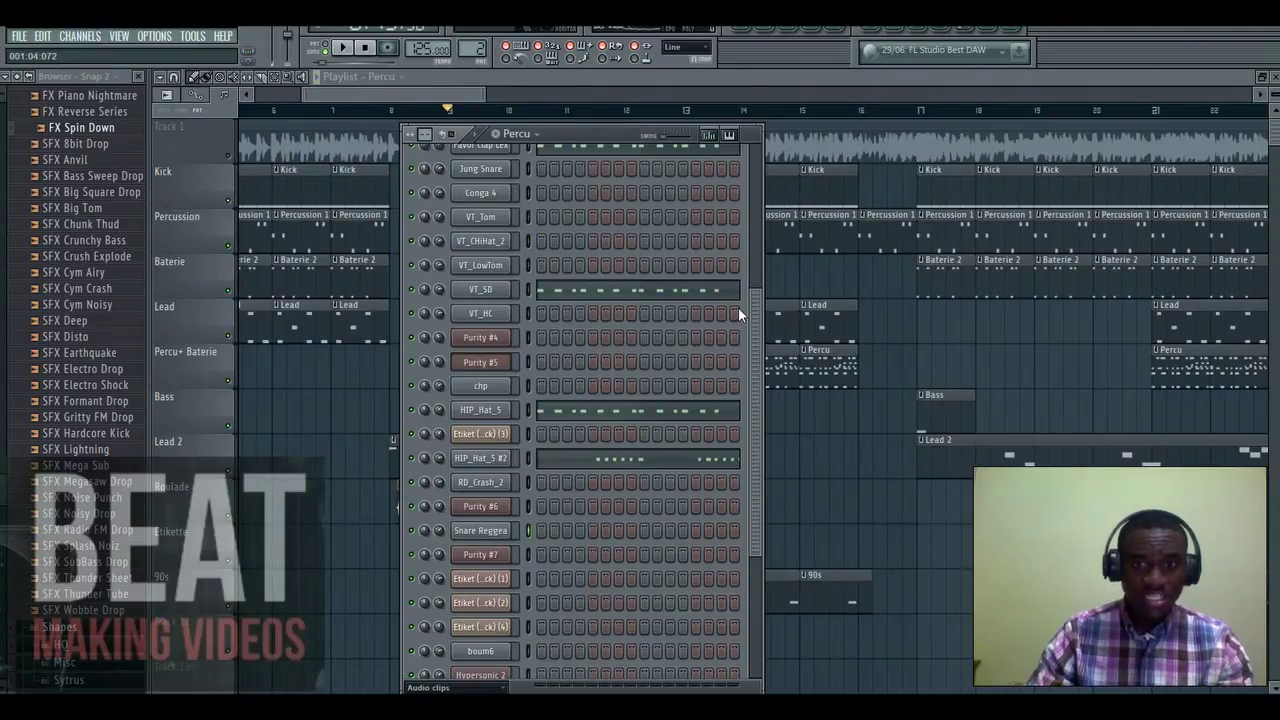
scroll(738, 307, "up", 6)
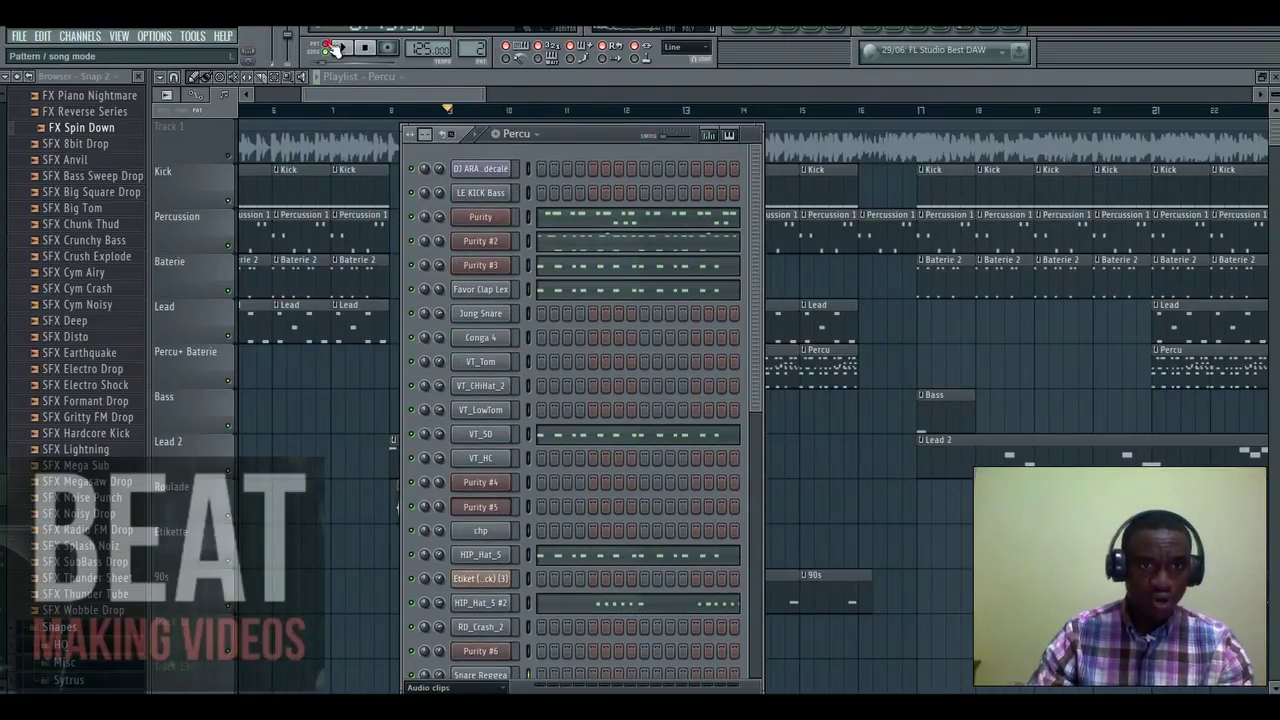
left_click(329, 44)
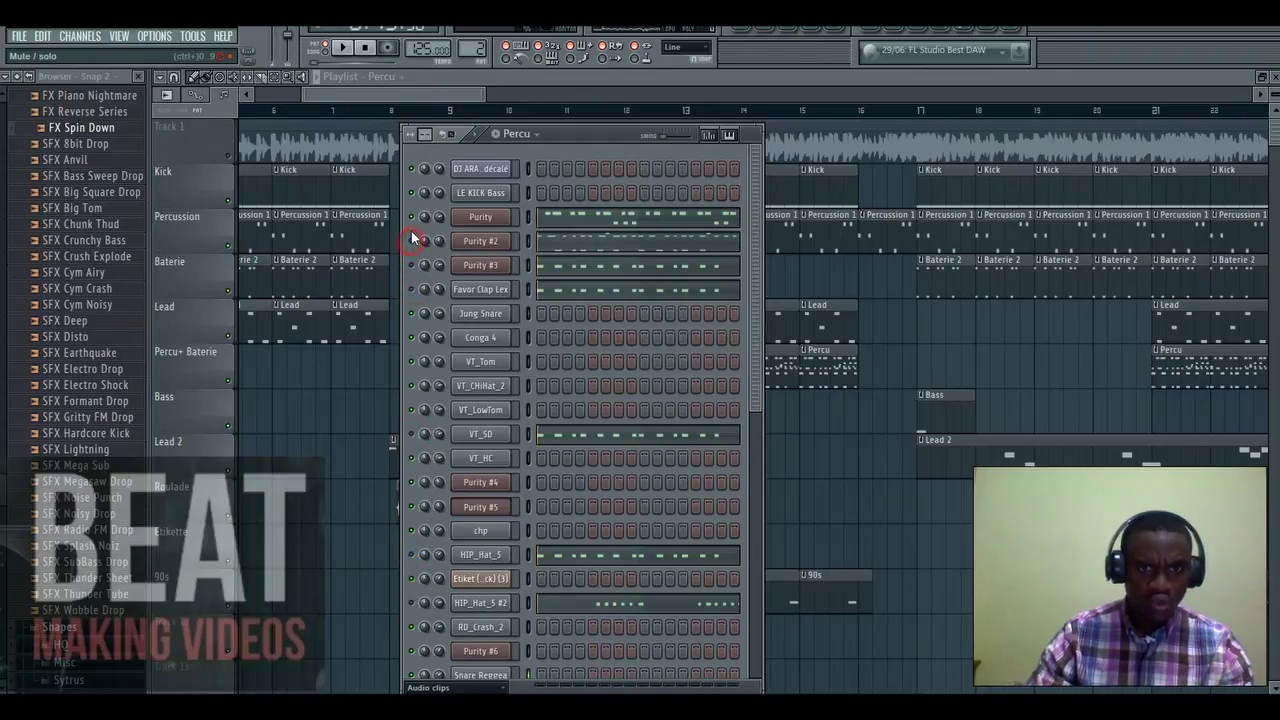
left_click(345, 48)
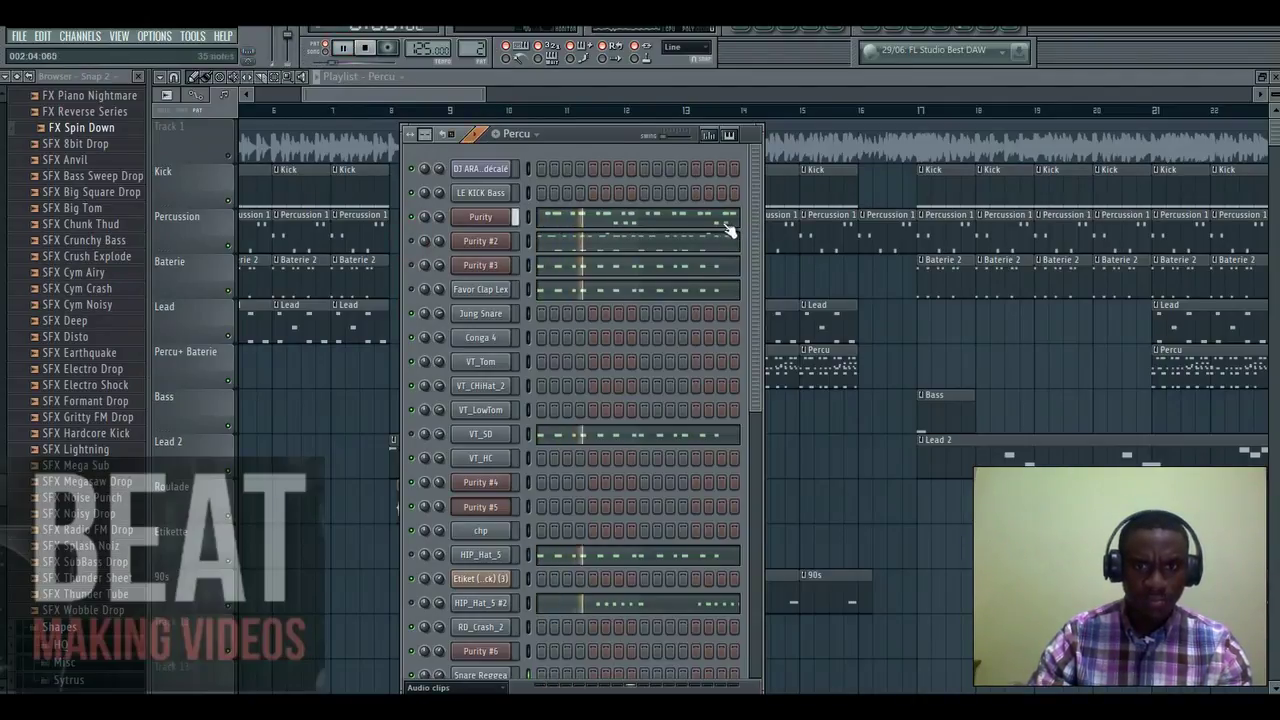
View the Enter Water Man drum preset in the Purity instrument and open the Percu pattern's Purity notes
left_click(505, 217)
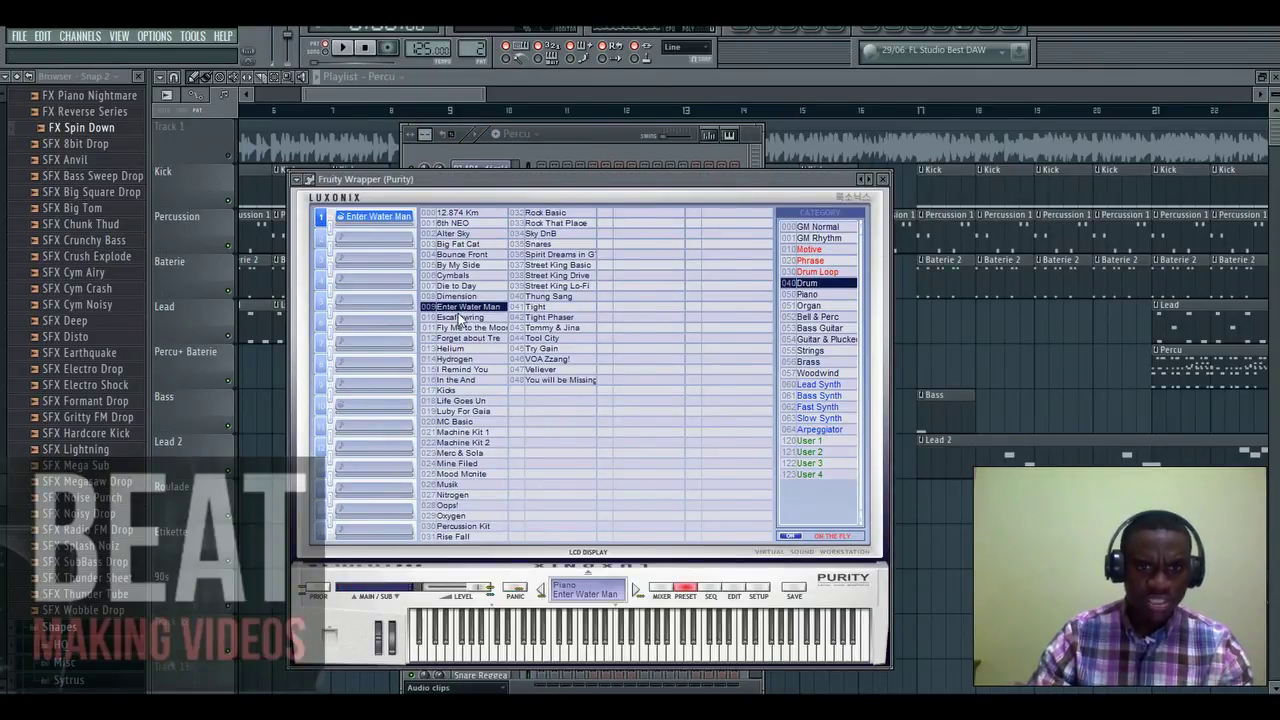
key("F6")
left_click(591, 216)
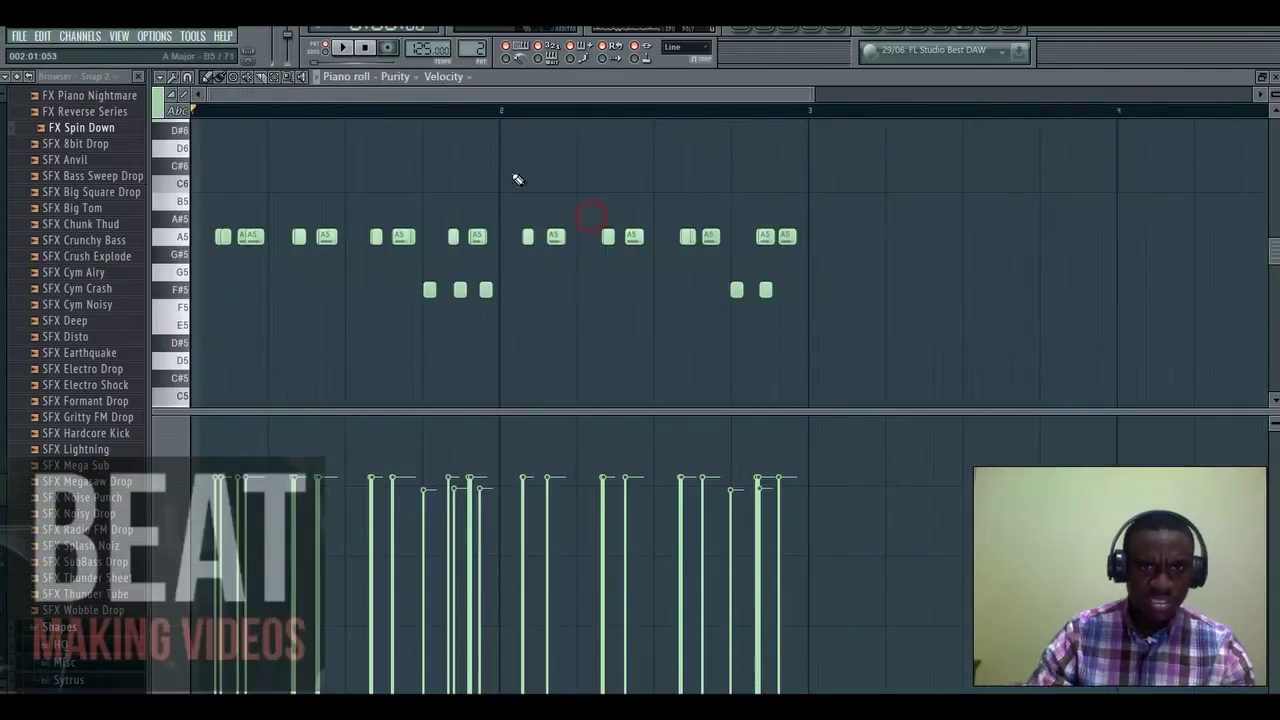
Play the Purity notes with the piano roll zoomed in, sound the A5 key and return to the step sequencer
key("space")
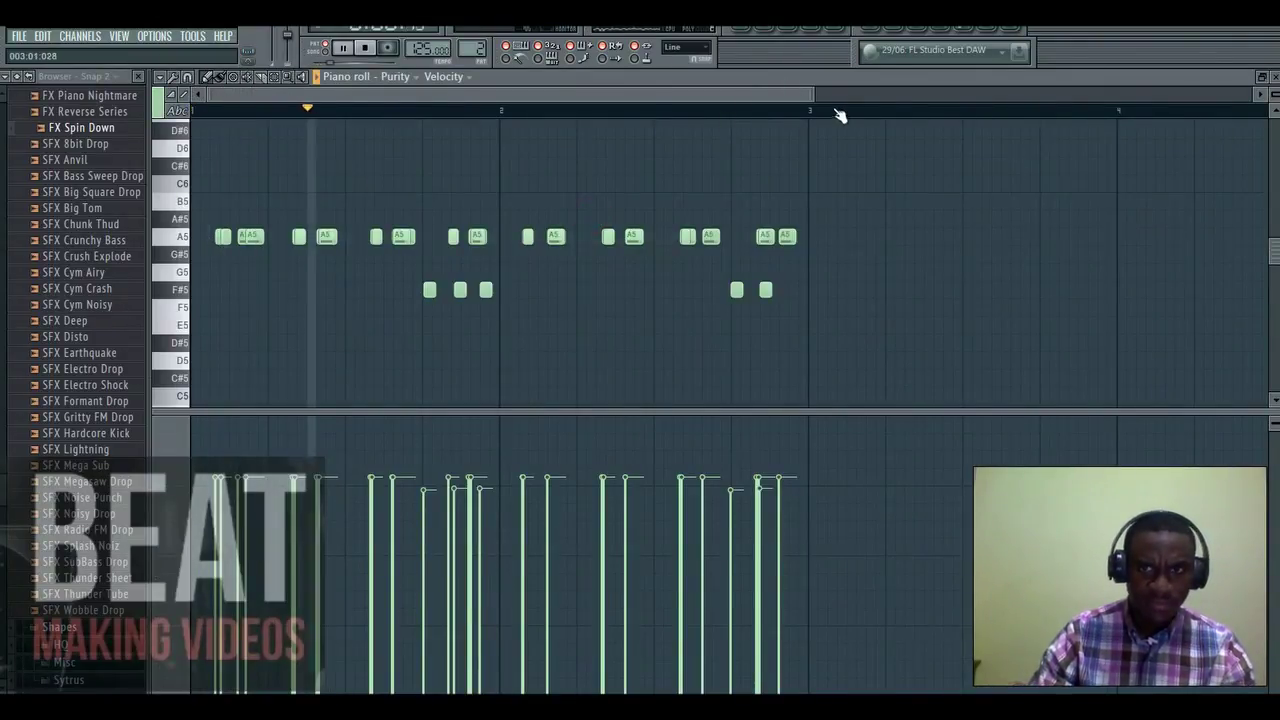
left_click_drag(815, 90, 601, 121)
key("F6")
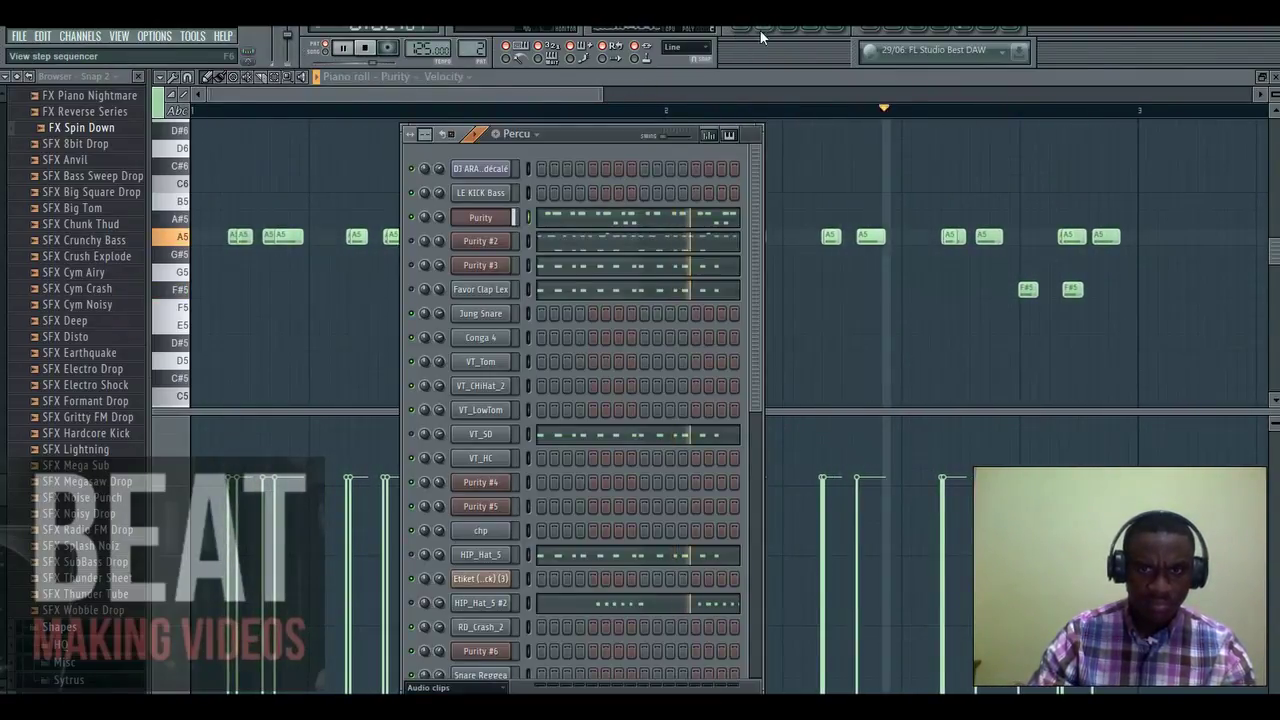
left_click(501, 95)
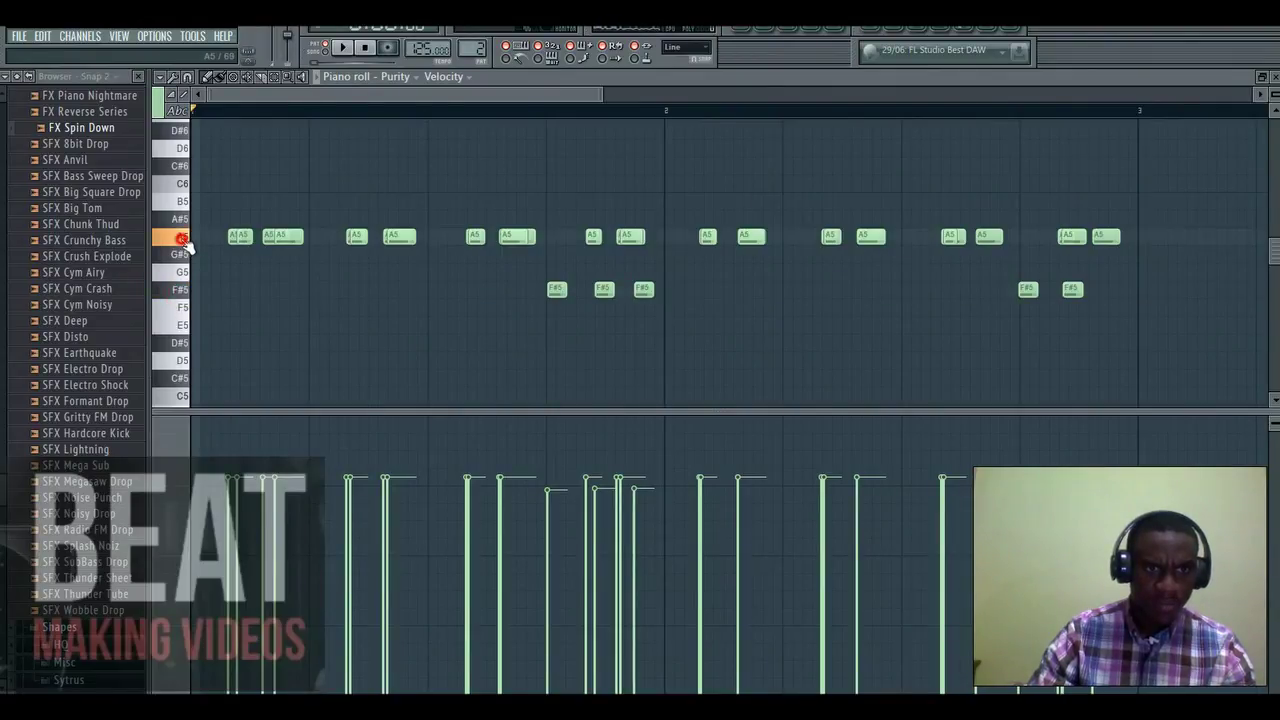
left_click(766, 24)
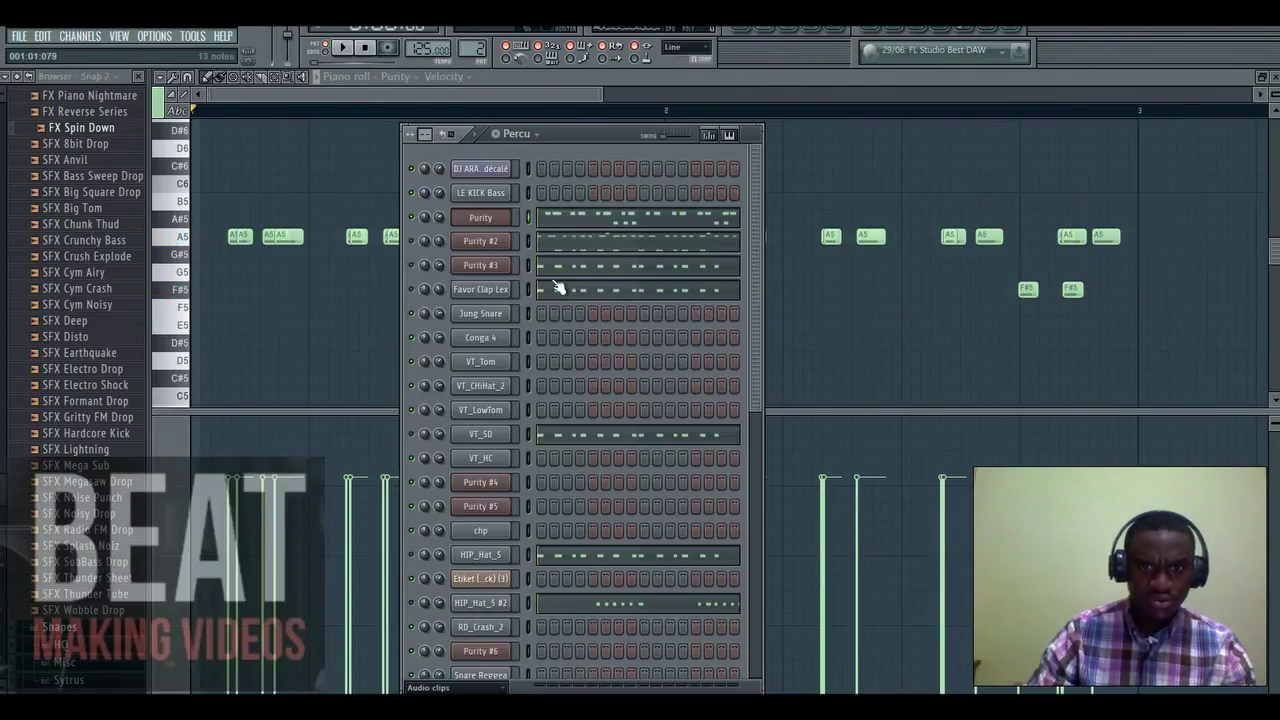
Play the Percu pattern with Purity #2 unmuted and examine the Purity #2 notes in the piano roll
key("space")
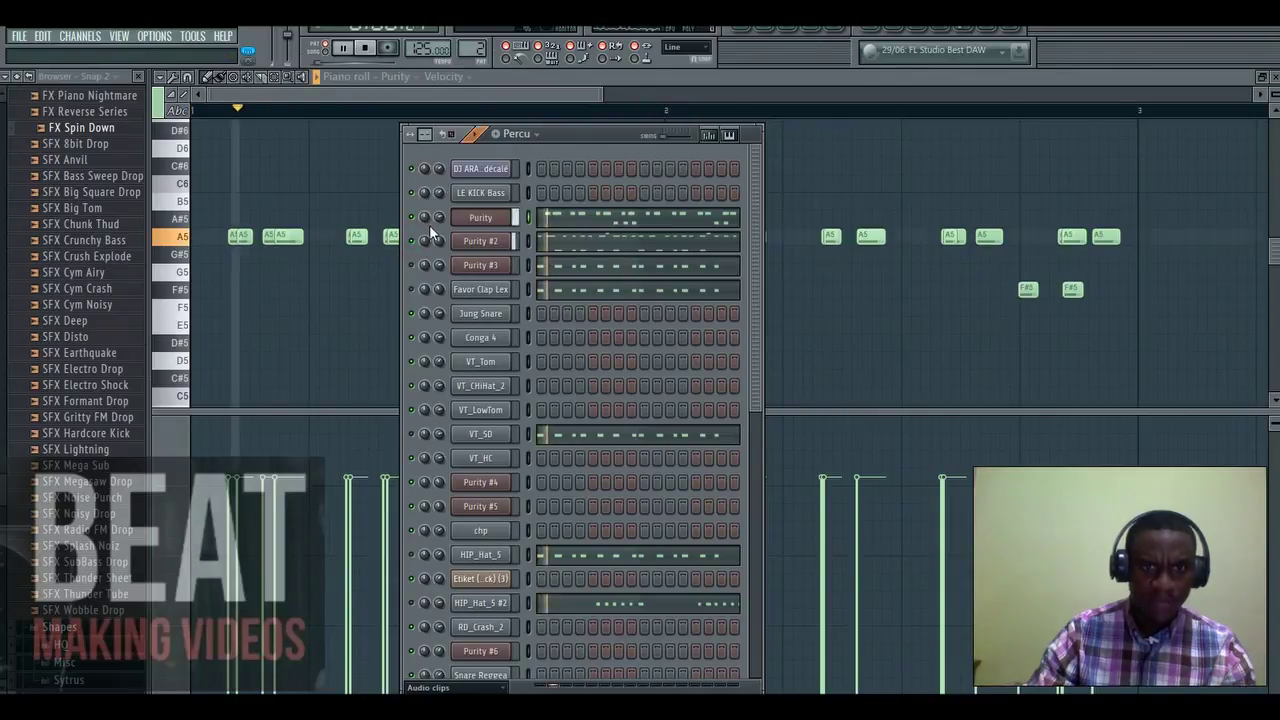
left_click(594, 244)
left_click_drag(810, 89, 704, 99)
key("space")
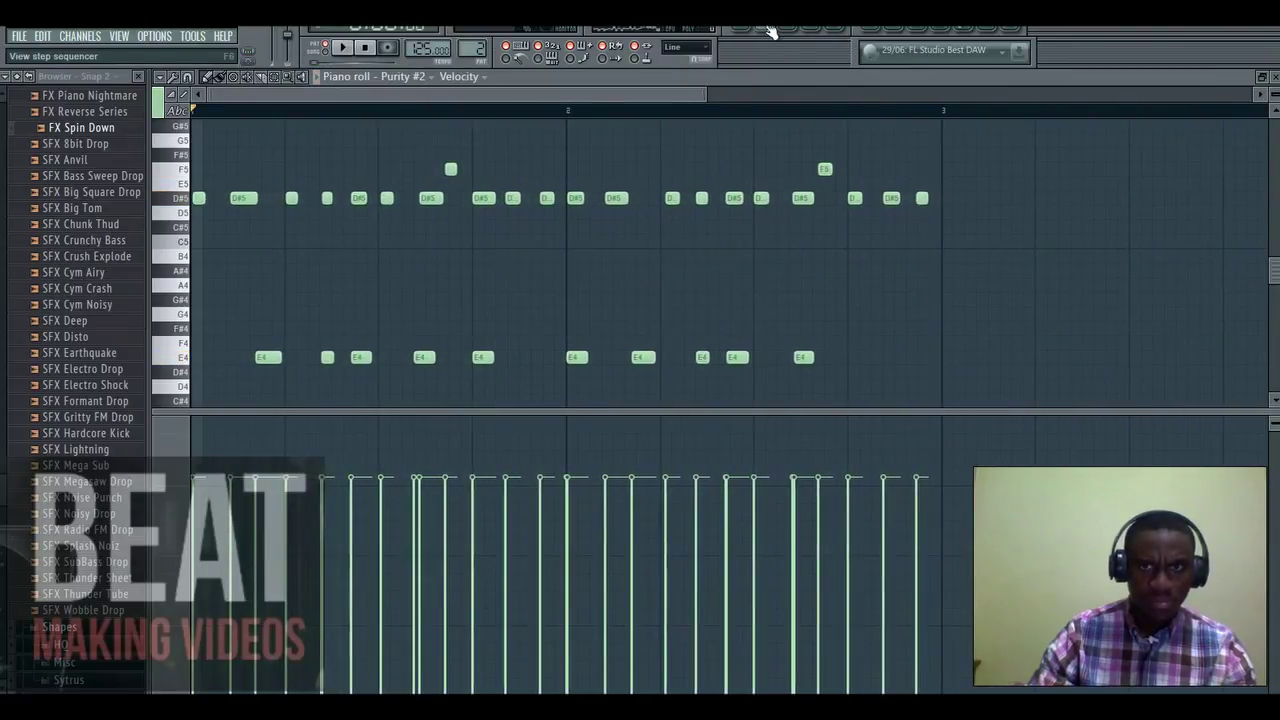
View the Percussion Kit drum preset in the Purity #2 instrument and close the instrument window
key("F6")
left_click(494, 250)
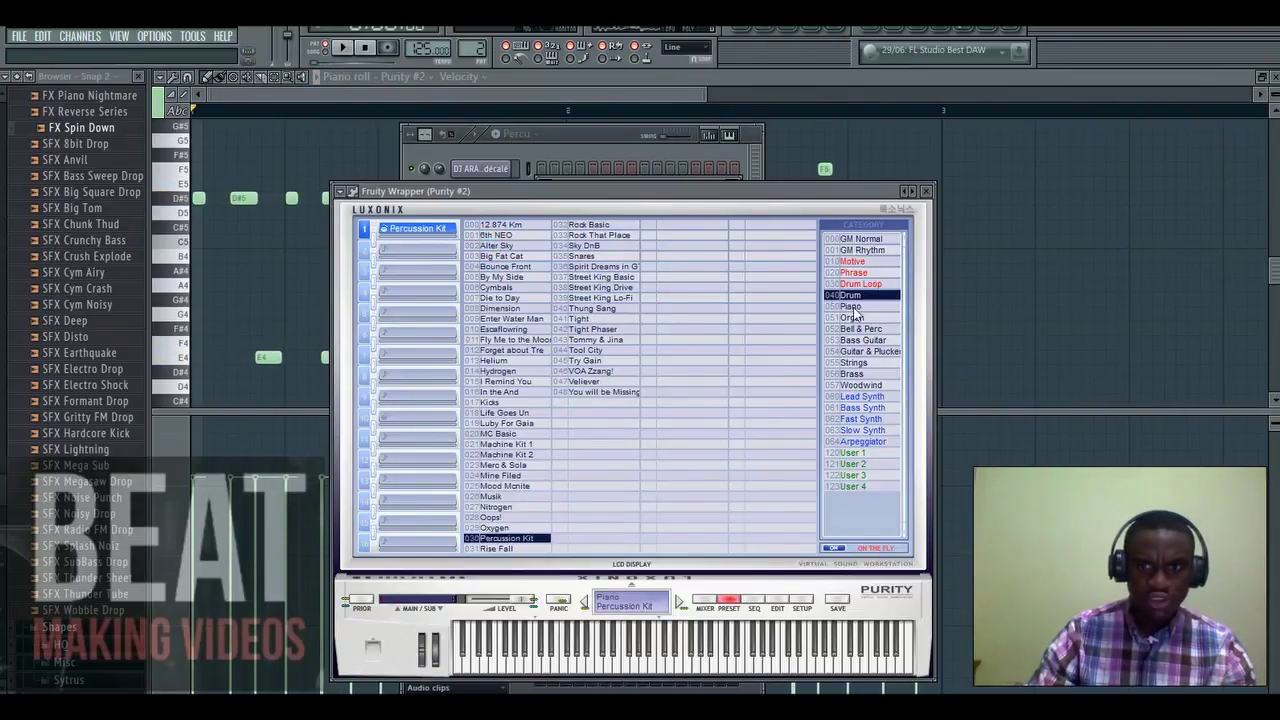
left_click(928, 193)
key("F6")
Play the Purity #2 notes with the piano roll zoomed in, sound the E4 key and replay the pattern
key("space")
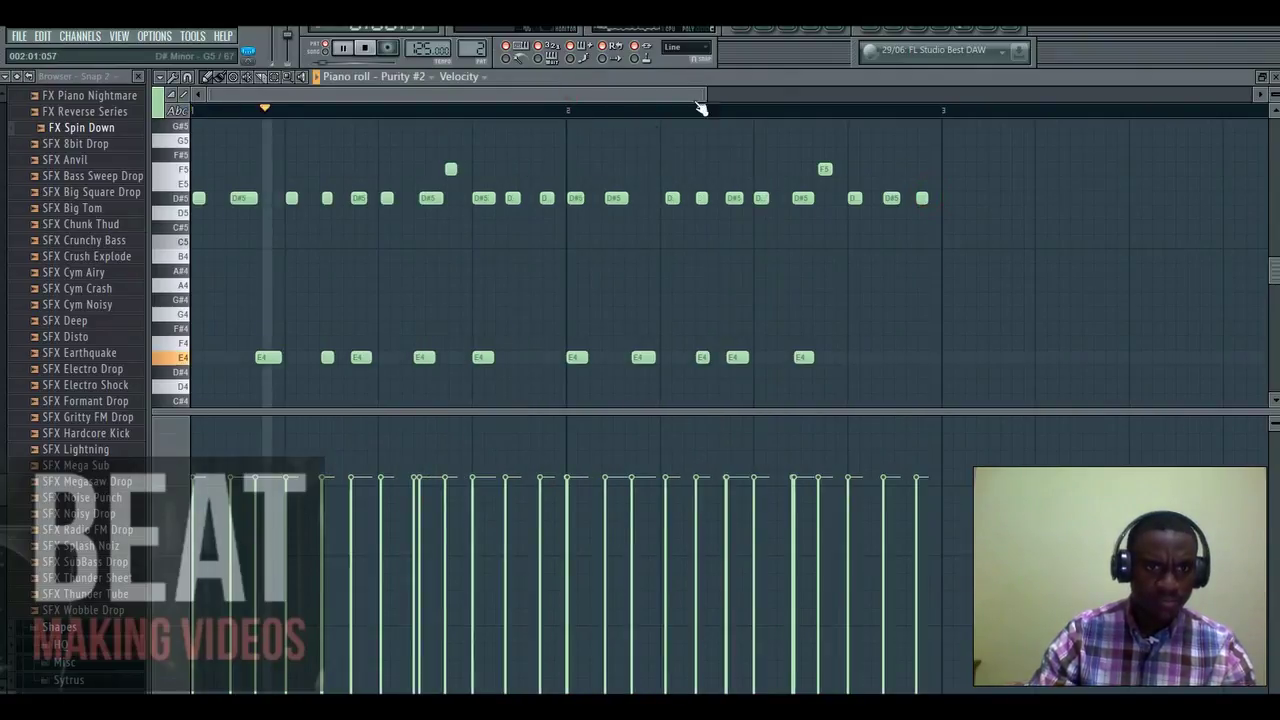
key("F6")
key("F6")
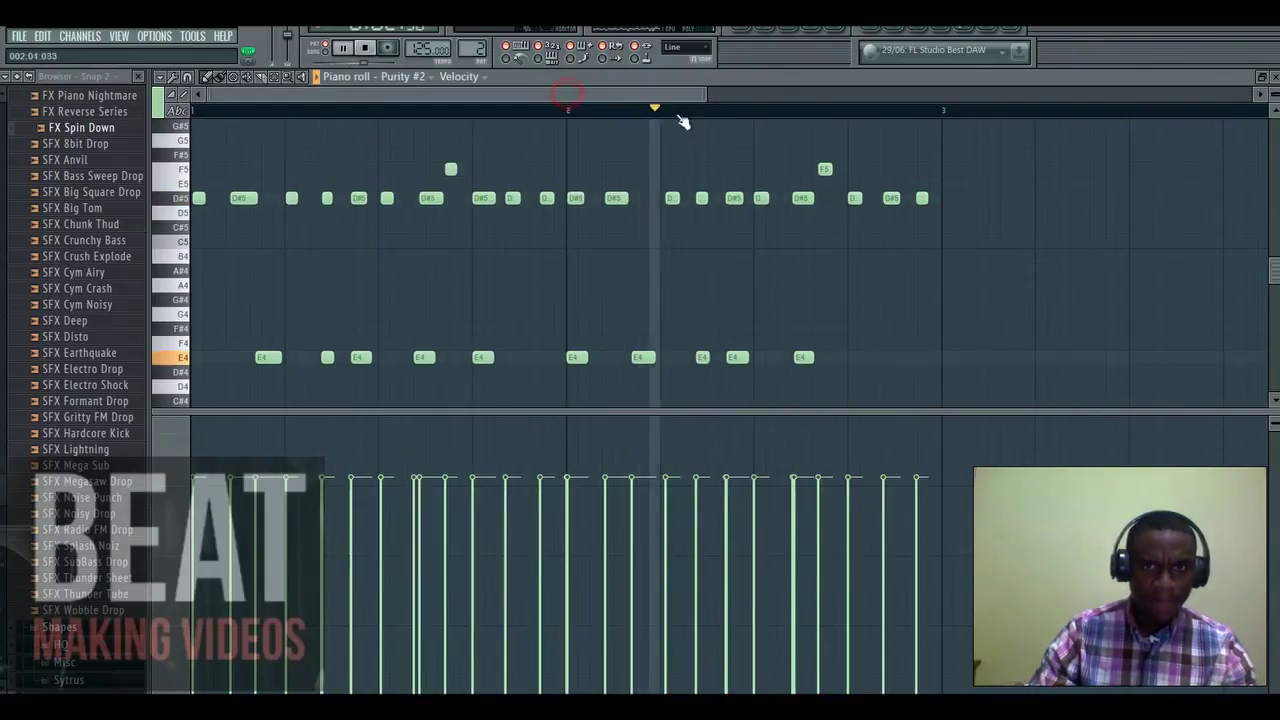
left_click_drag(713, 97, 663, 96)
key("space")
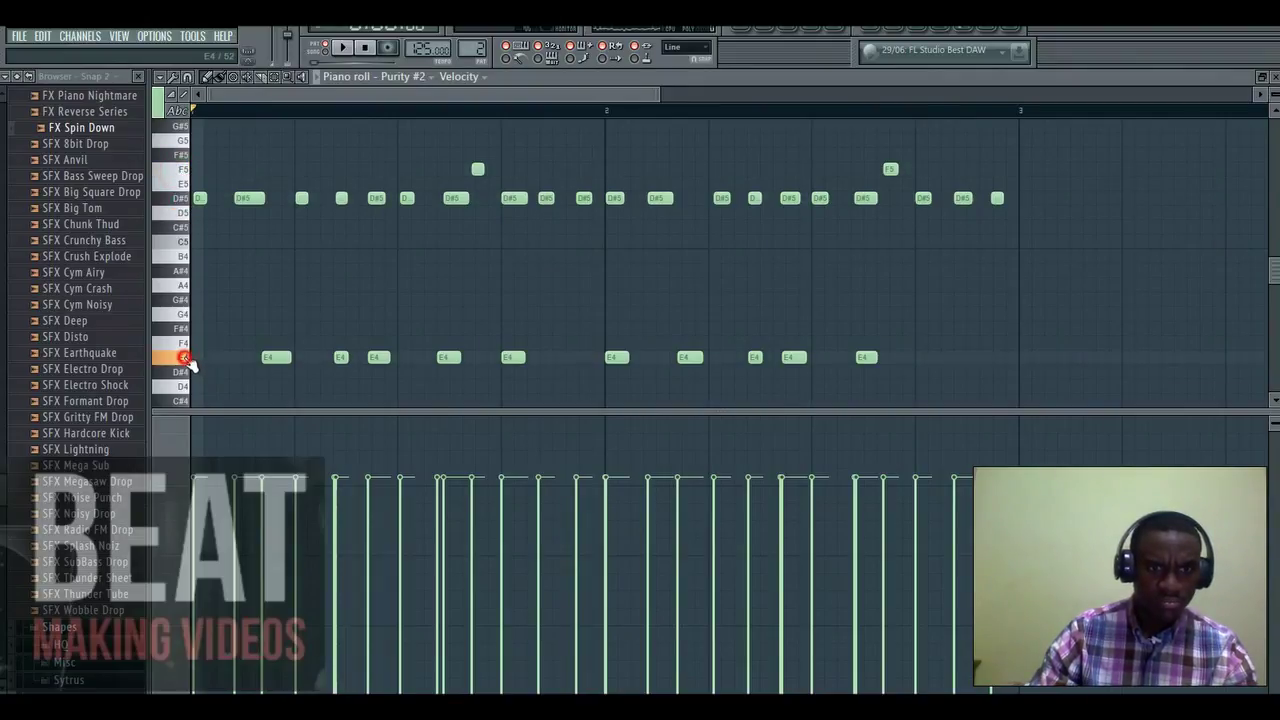
key("space")
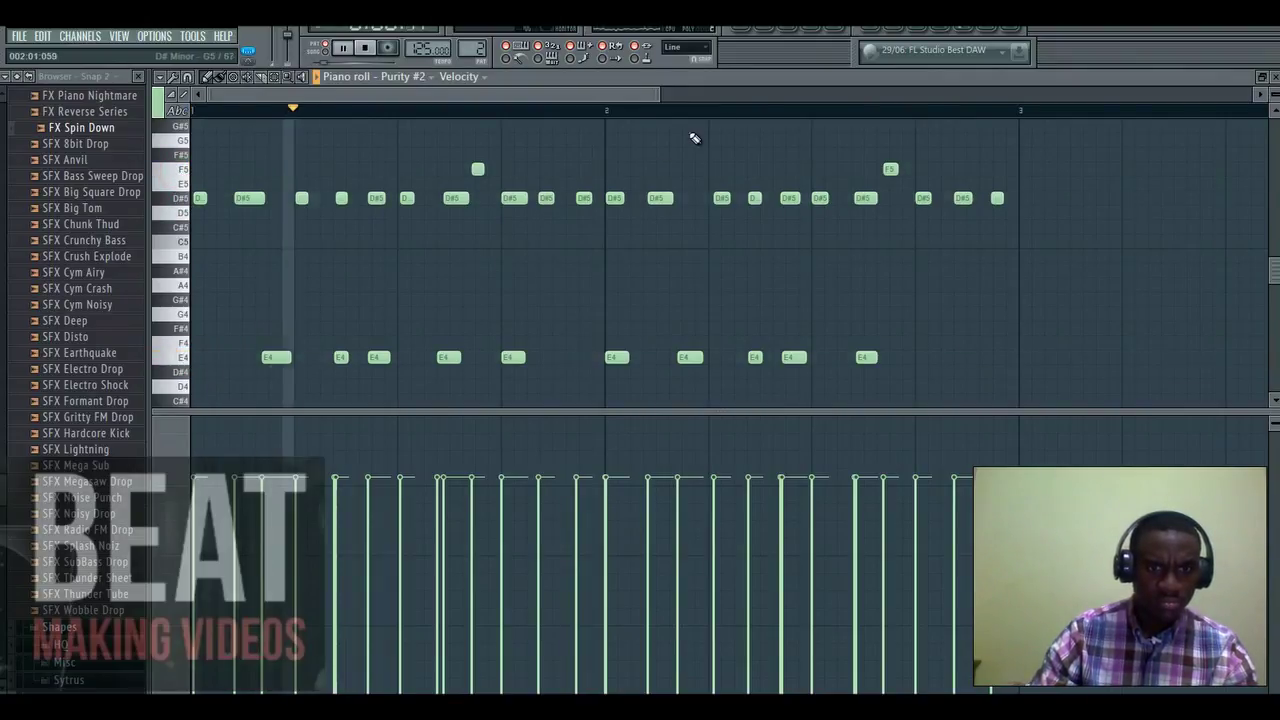
Review the Percu pattern's Favor Clap Lex and HIP_Hat_5 #2 notes in the piano roll and play the pattern
left_click(773, 30)
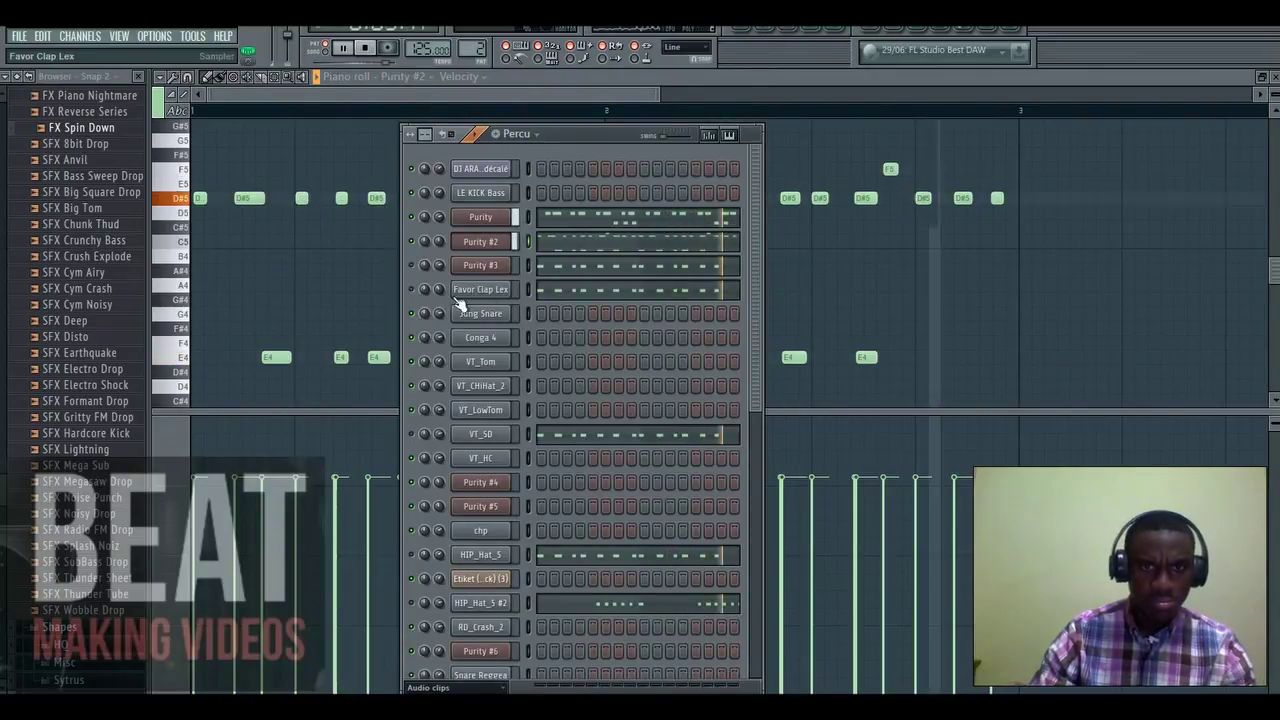
key("space")
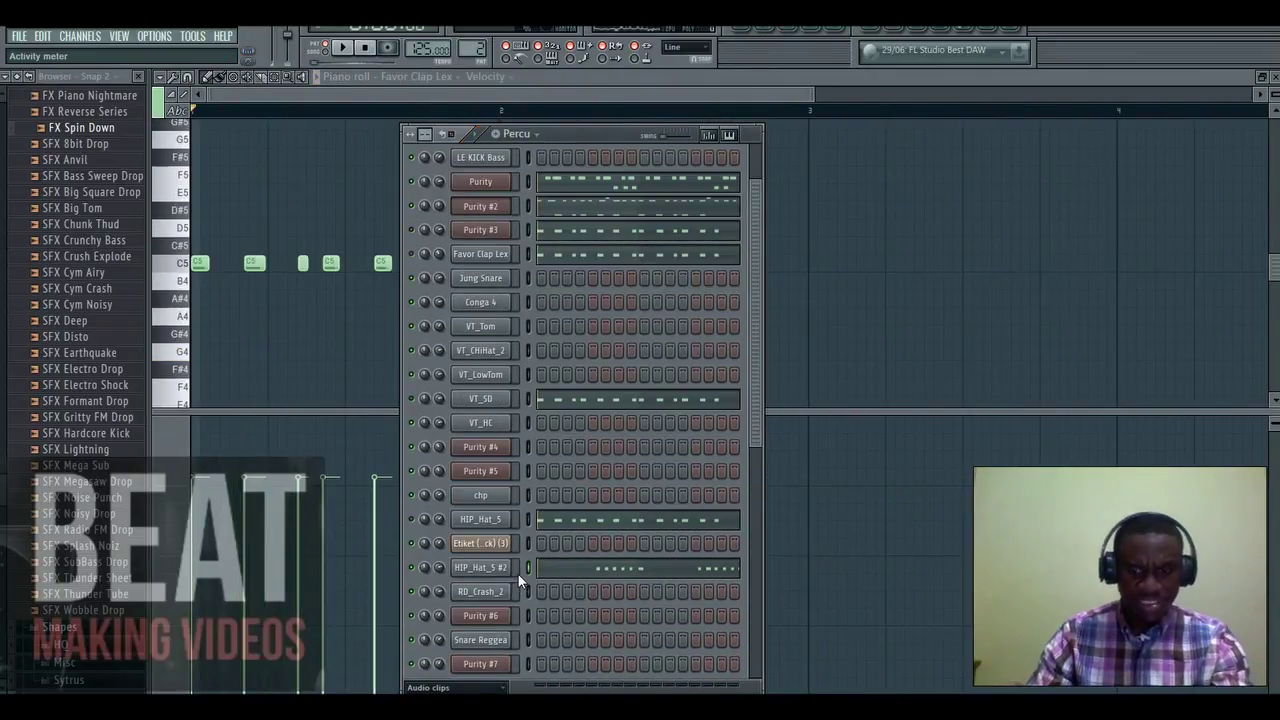
left_click(585, 567)
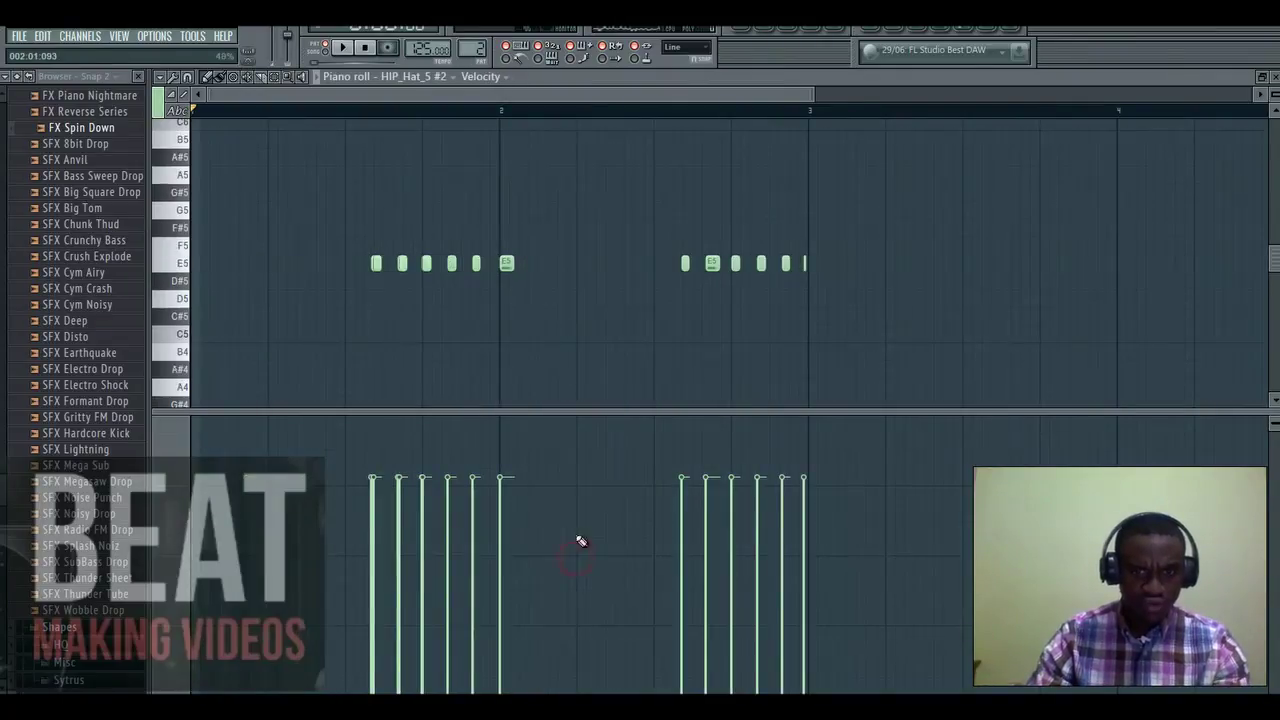
key("space")
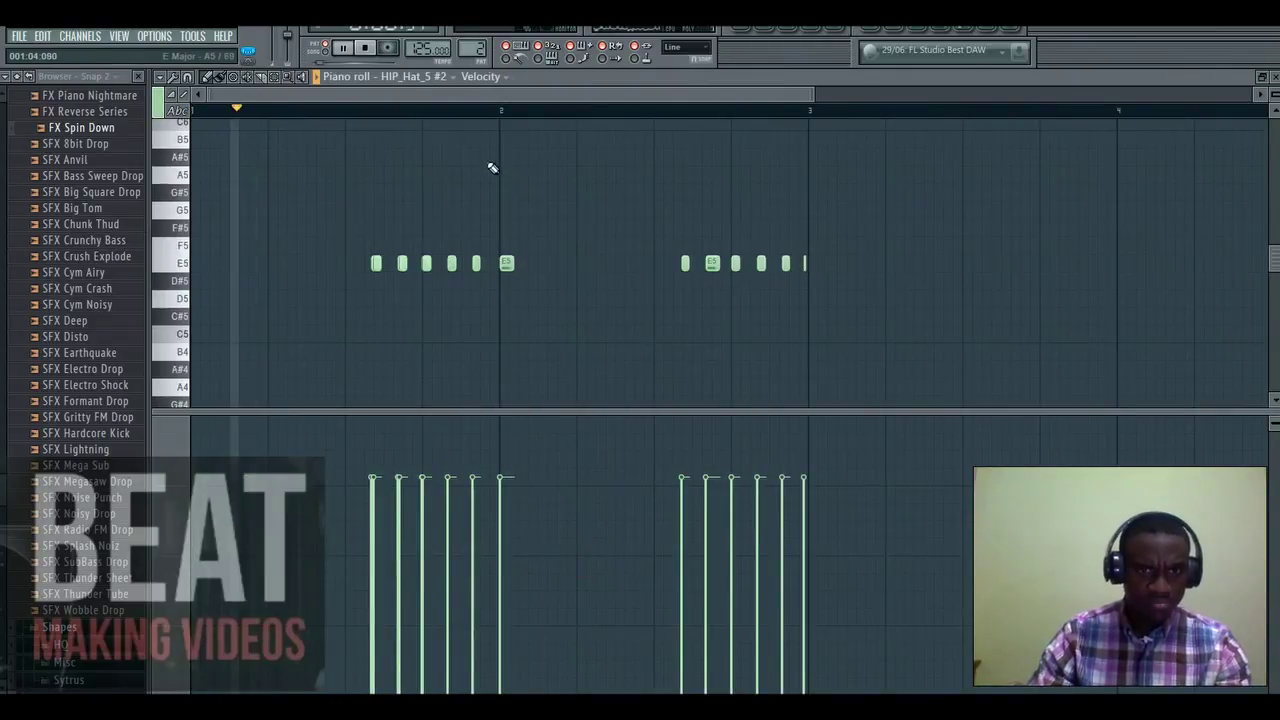
Return to the playlist in song mode, set playback to bar 9, mute the 90s track and play through the following sections
left_click(757, 29)
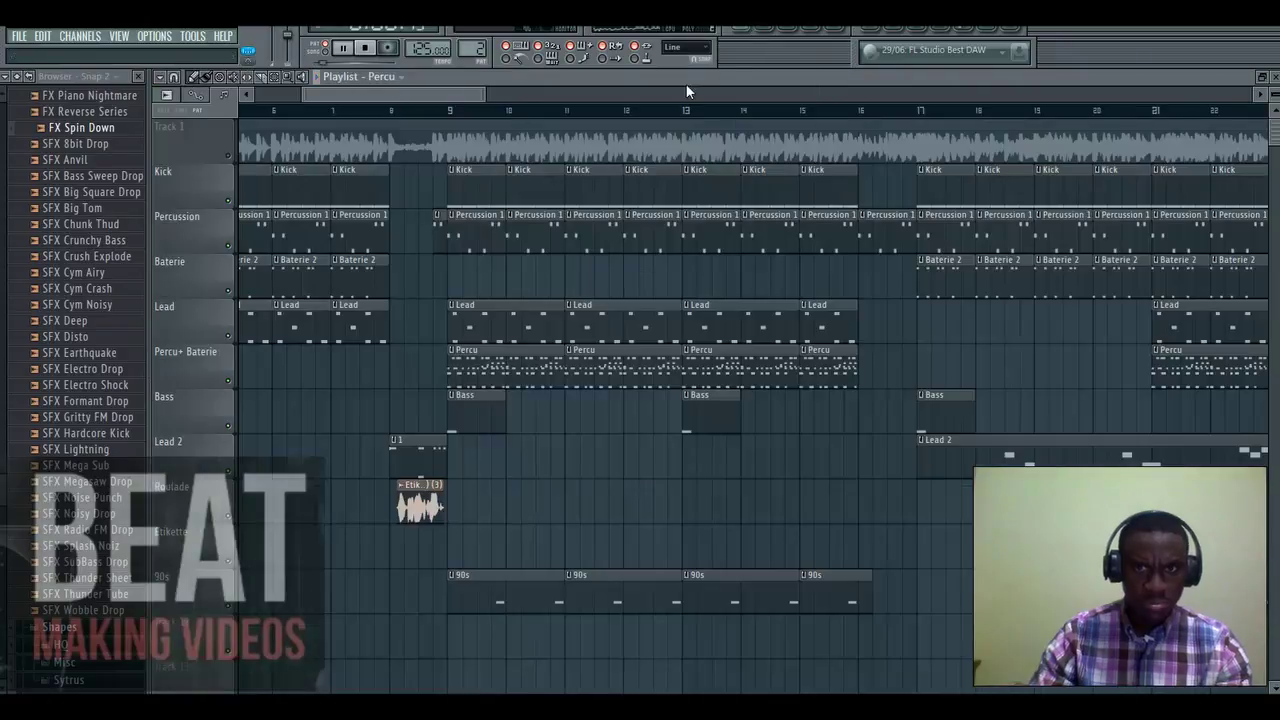
left_click(450, 112)
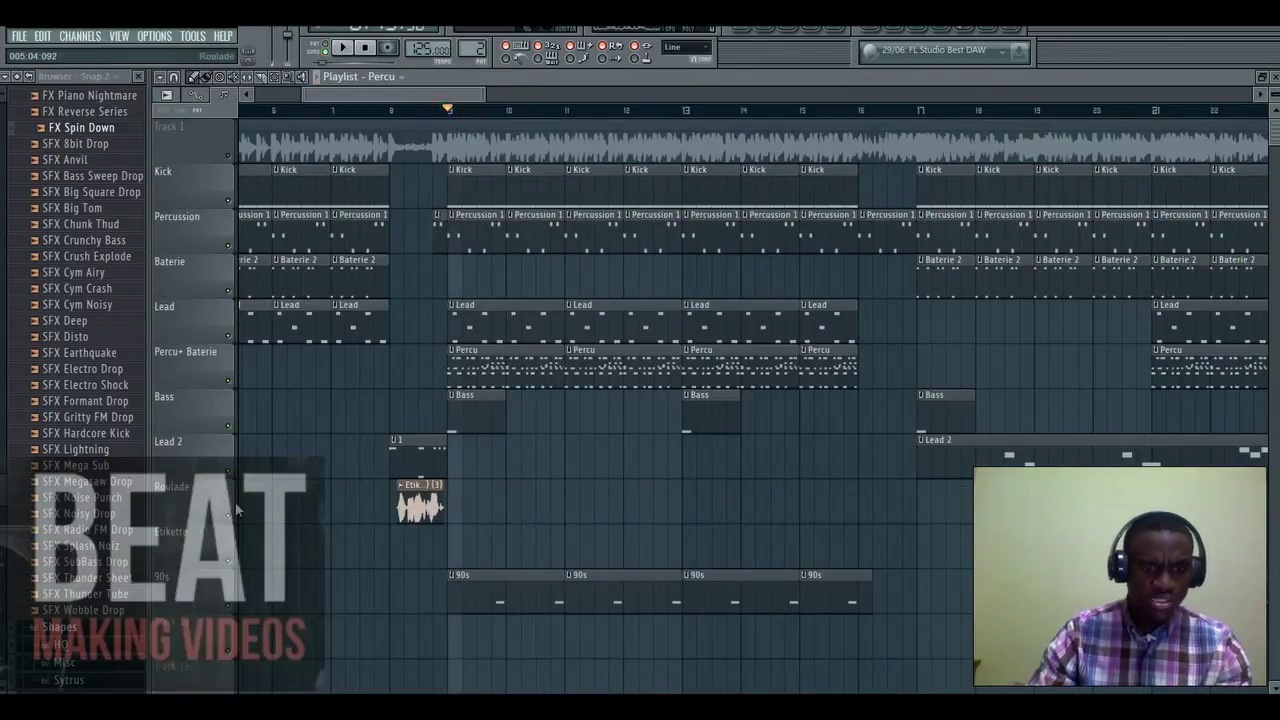
left_click(228, 606)
key("space")
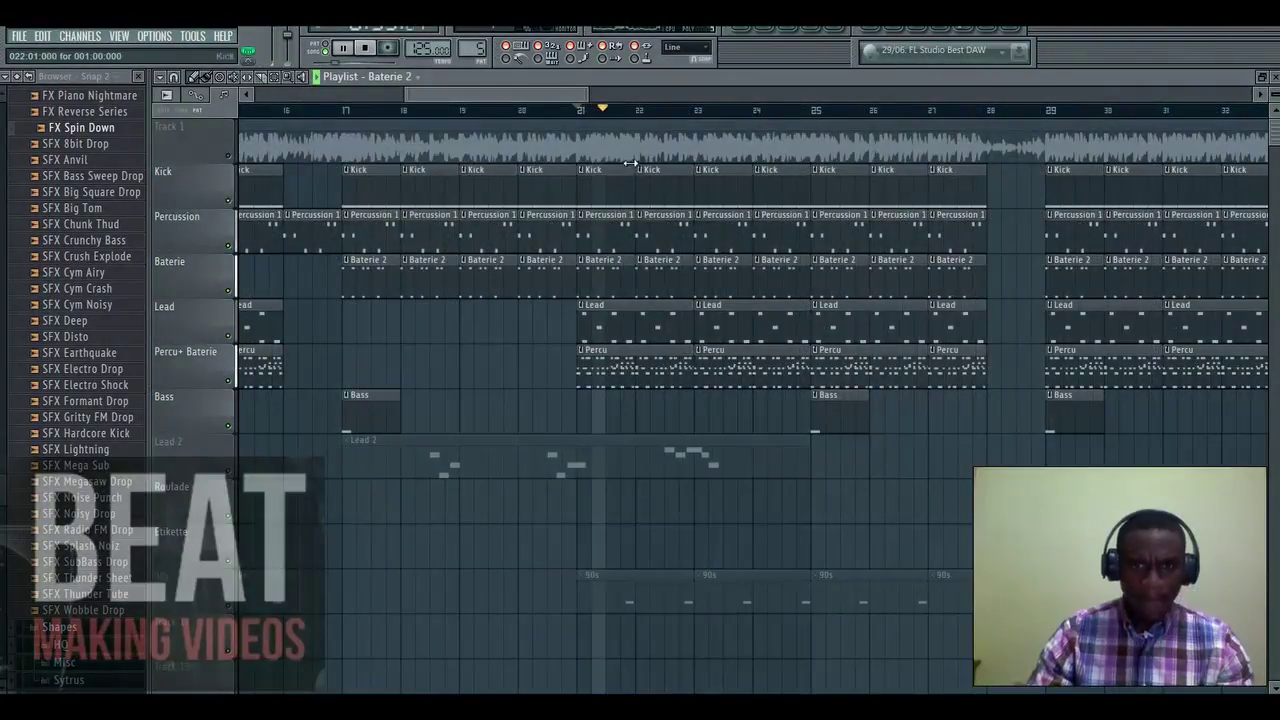
left_click_drag(563, 95, 580, 92)
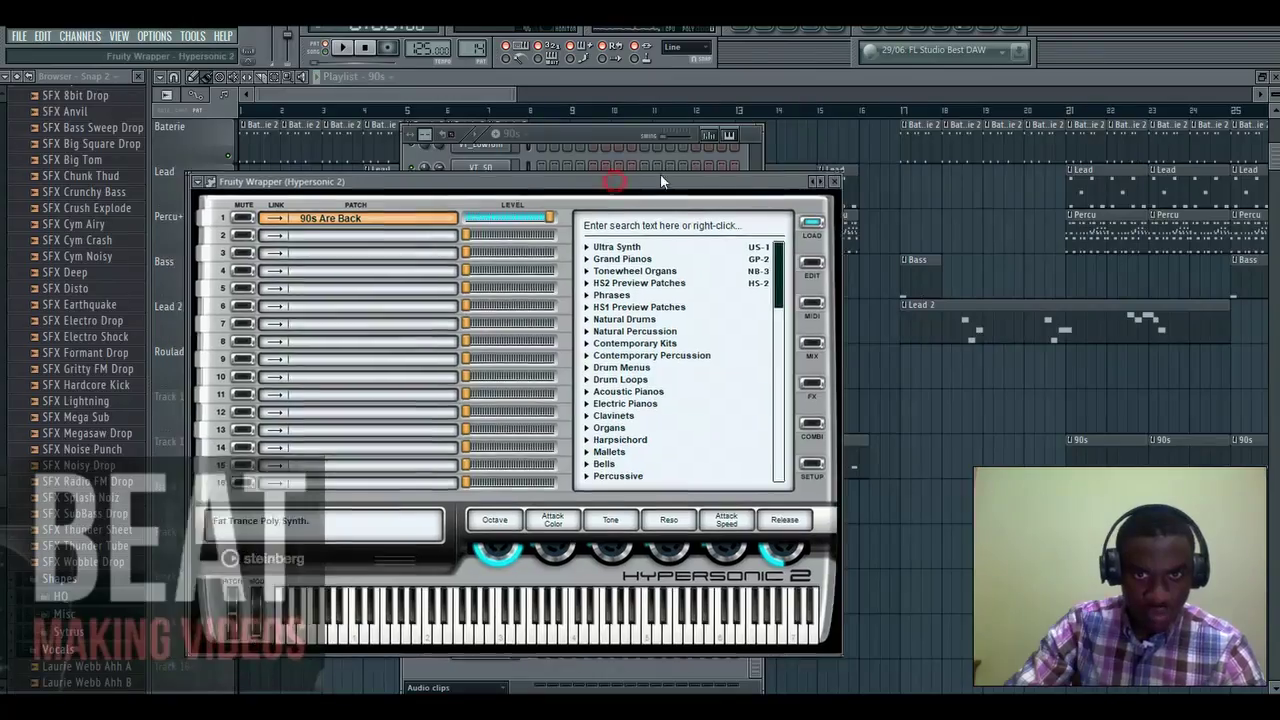
View the 90s Are Back patch in Hypersonic 2, expand the Techno Synths category containing it and close the instrument window
left_click_drag(645, 184, 714, 180)
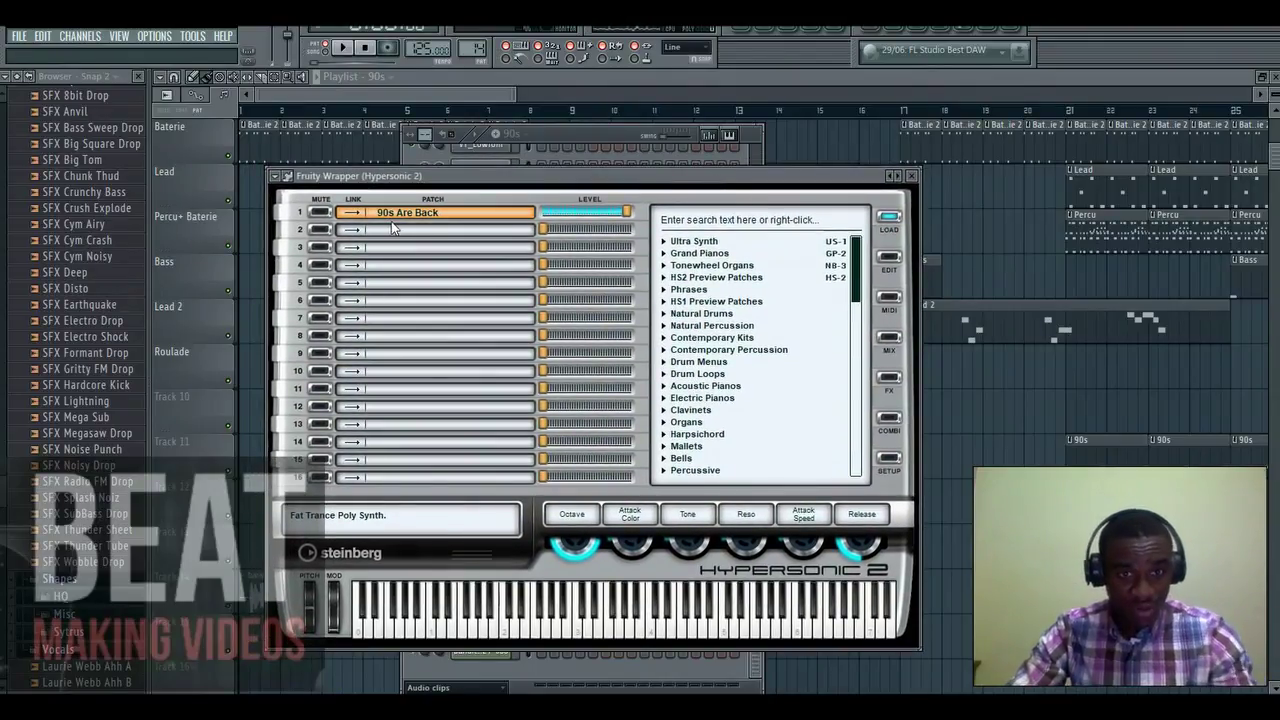
scroll(768, 274, "down", 5)
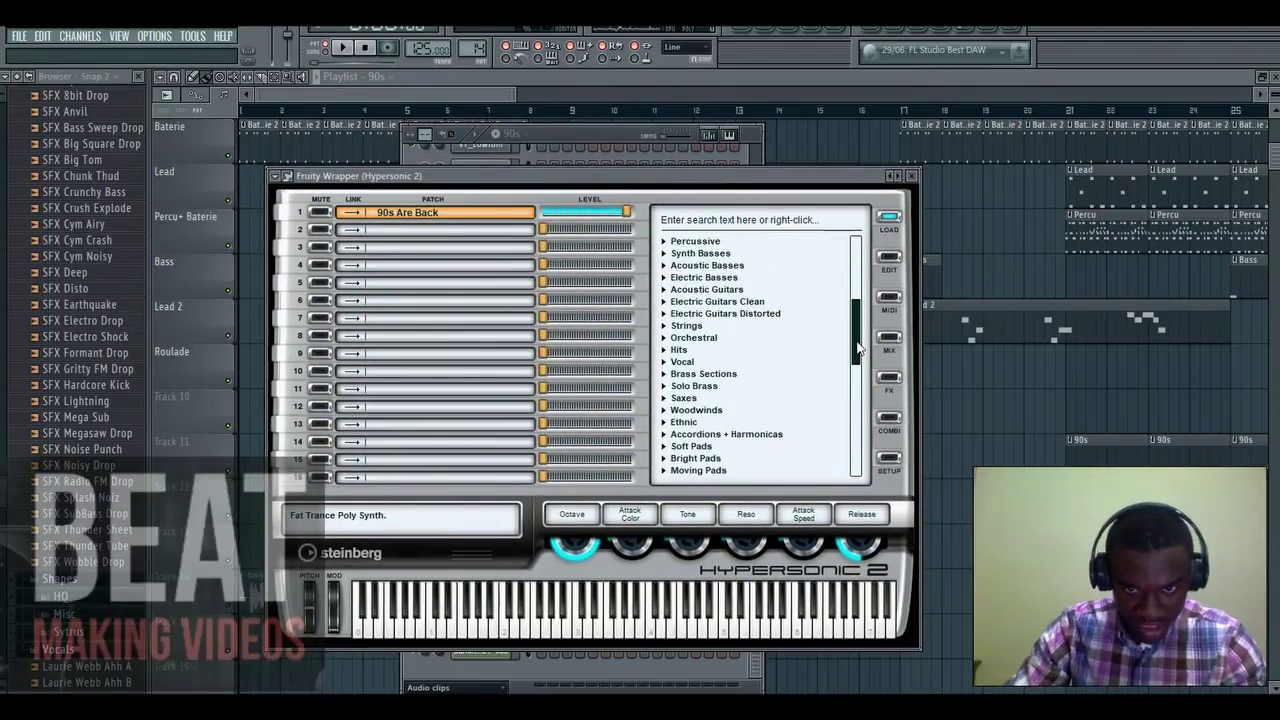
scroll(663, 430, "down", 2)
left_click(665, 424)
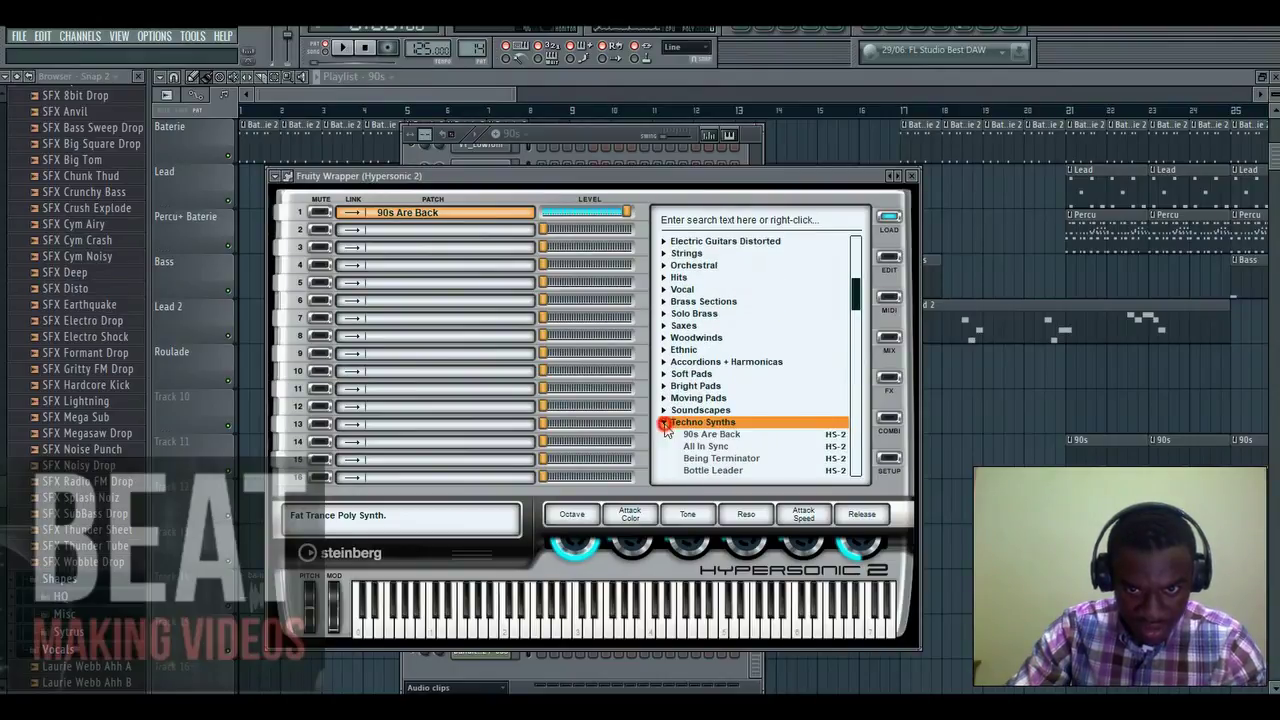
left_click(913, 177)
Play the 90s pattern's Hypersonic 2 notes in the piano roll, zoomed to show the first bars
left_click_drag(509, 91, 540, 95)
left_click(762, 30)
left_click(620, 565)
key("space")
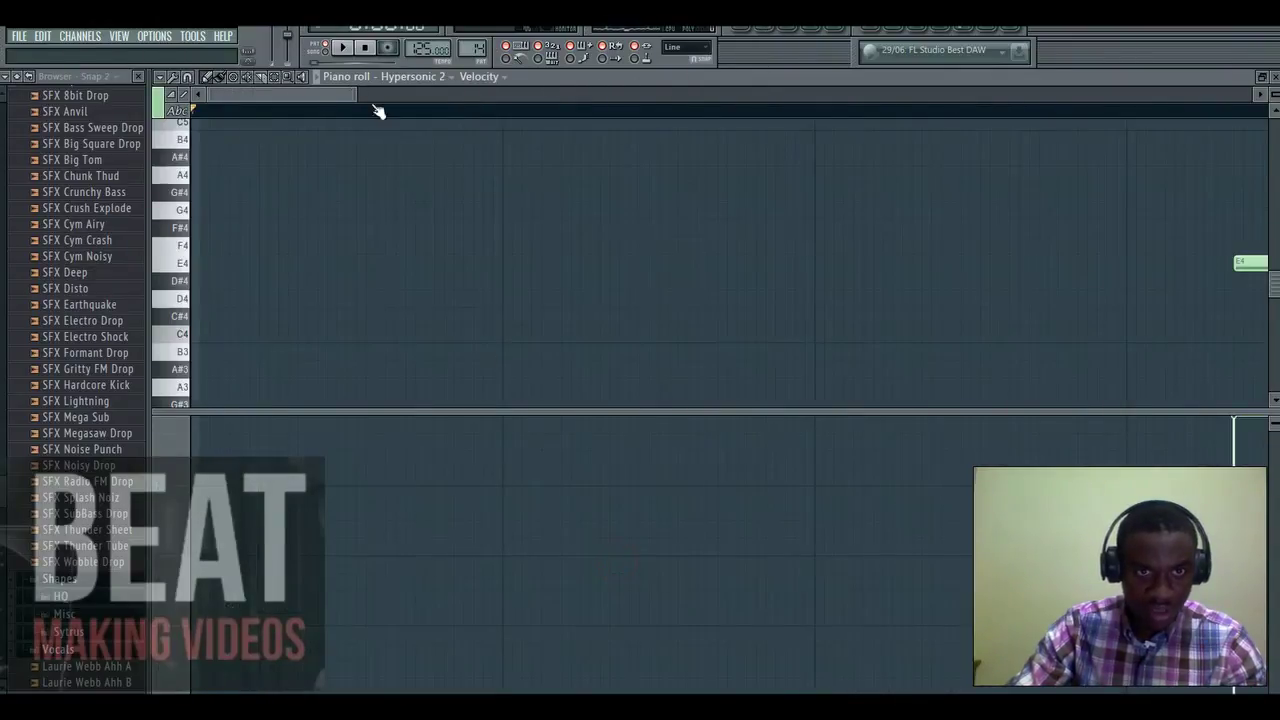
left_click_drag(673, 98, 730, 97)
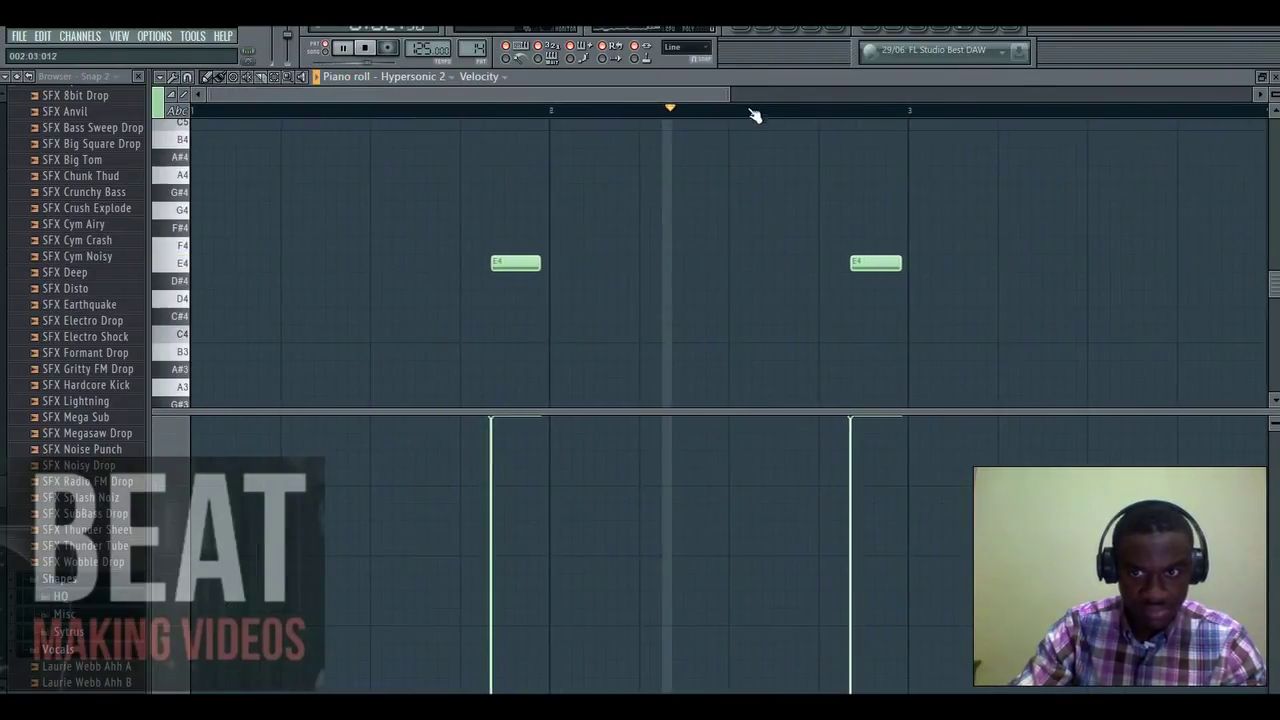
Return to the playlist, play the song from bar 21 and mute the Lead 2 track
left_click(743, 33)
left_click_drag(523, 98, 563, 99)
left_click(805, 113)
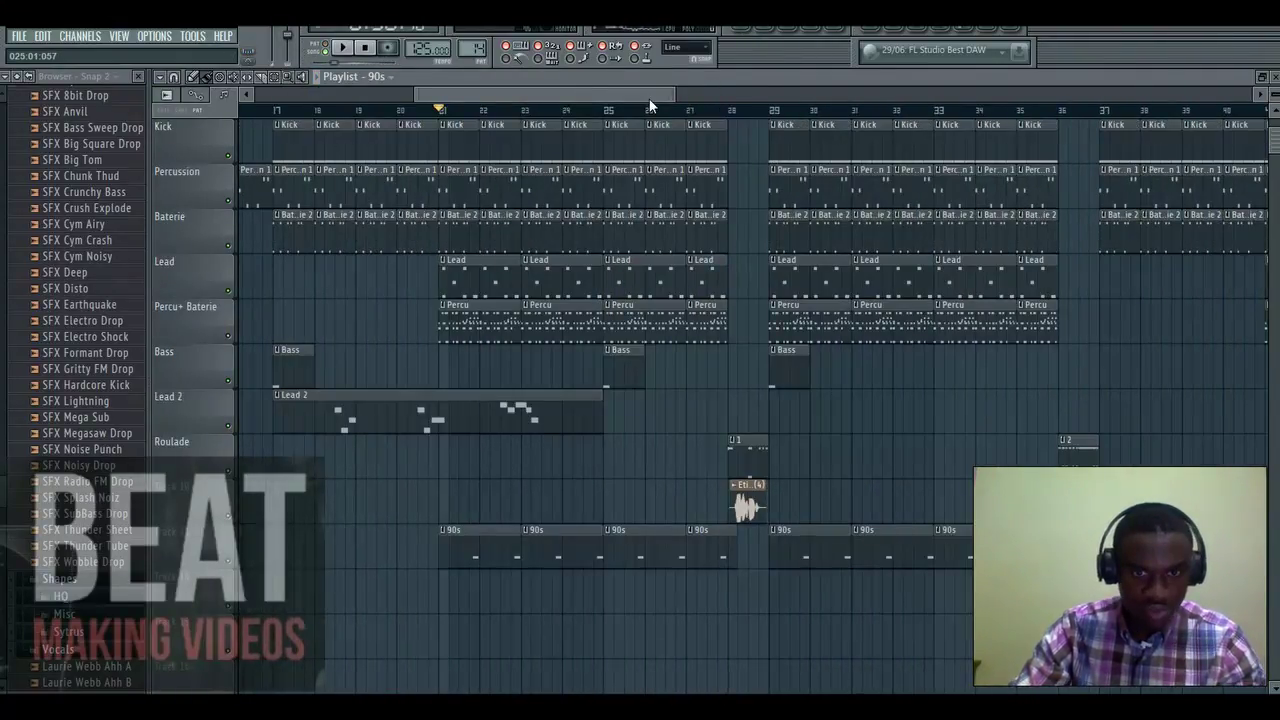
key("space")
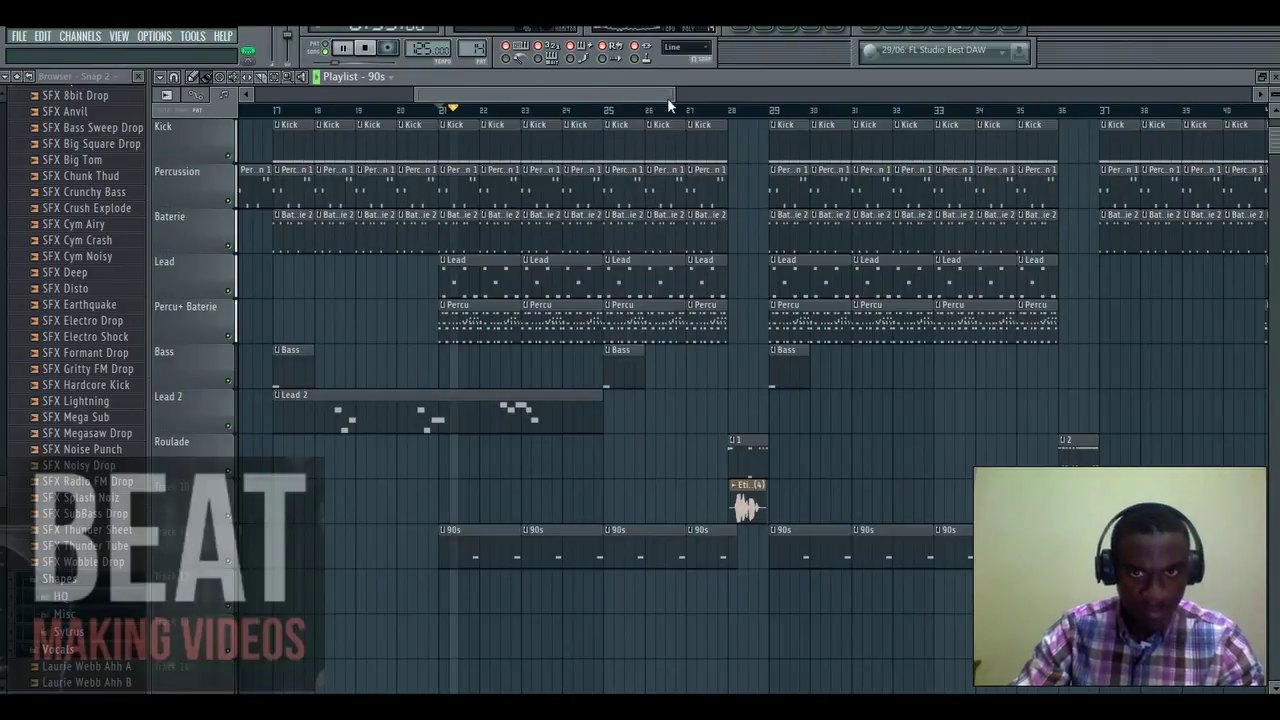
left_click(231, 427)
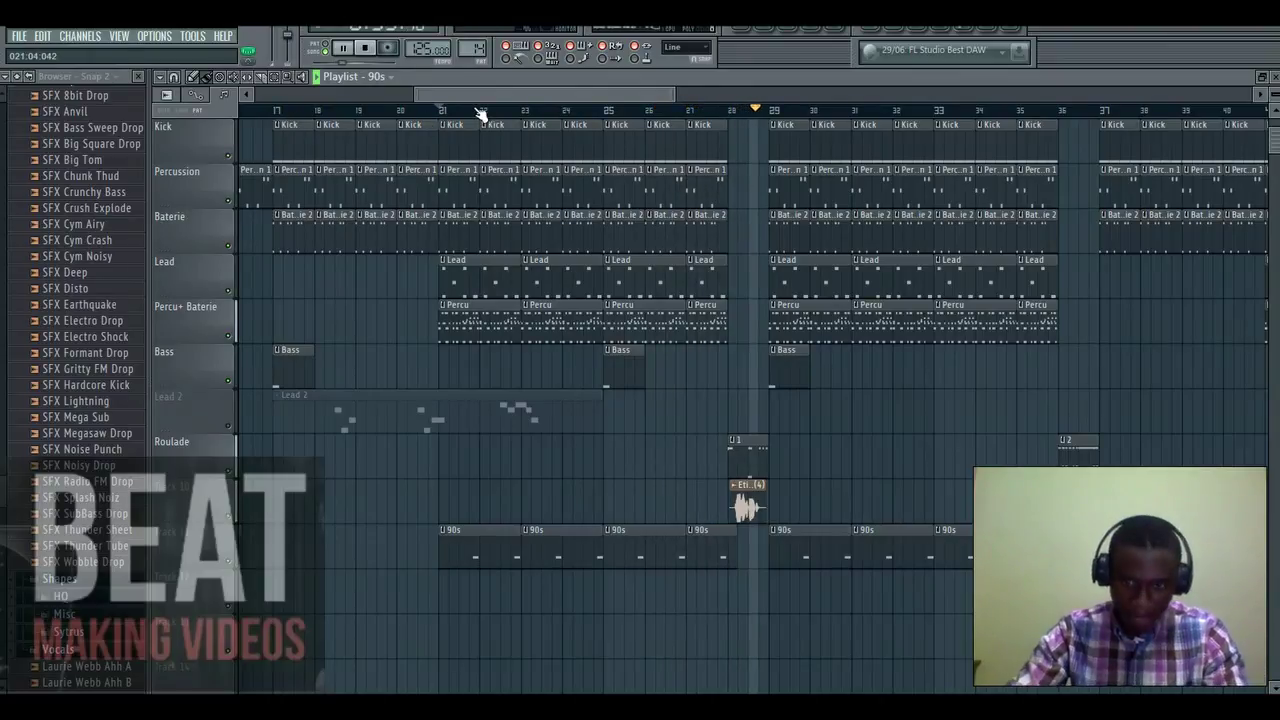
Select the Lead 2 pattern, play it on its own and examine its Purity #6 notes and velocities in the piano roll
key("space")
left_click(545, 428)
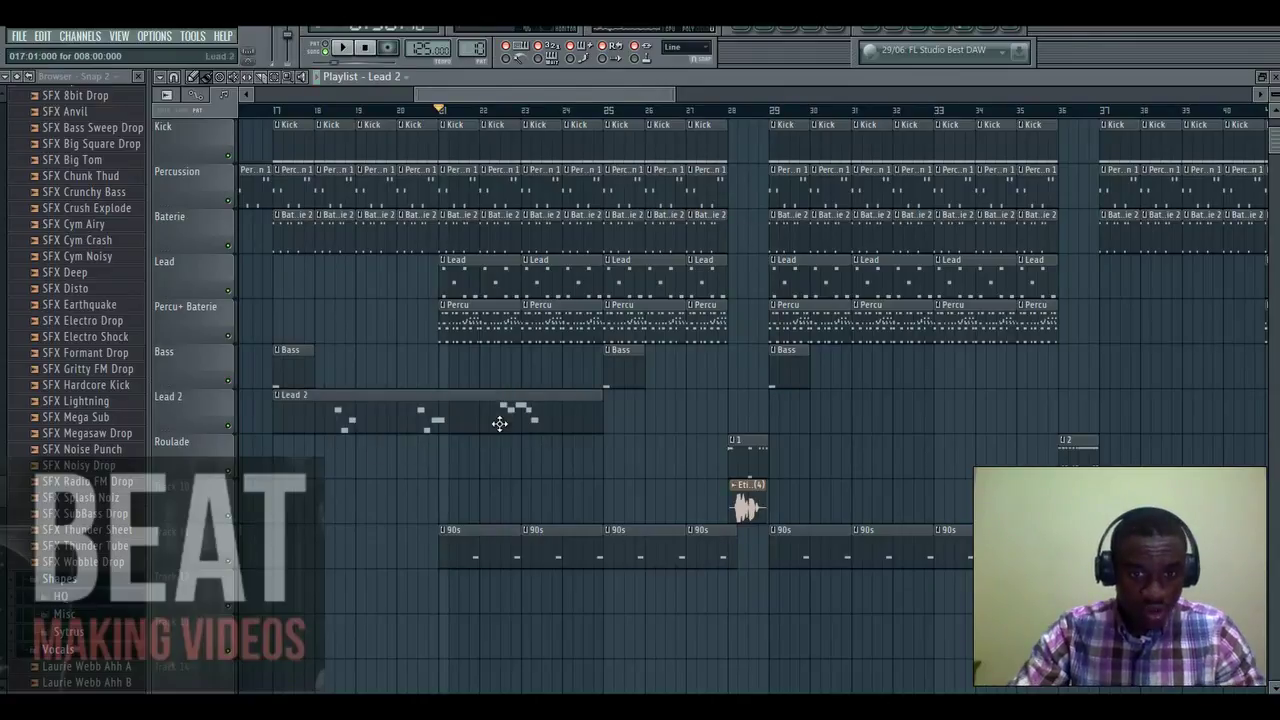
left_click(340, 47)
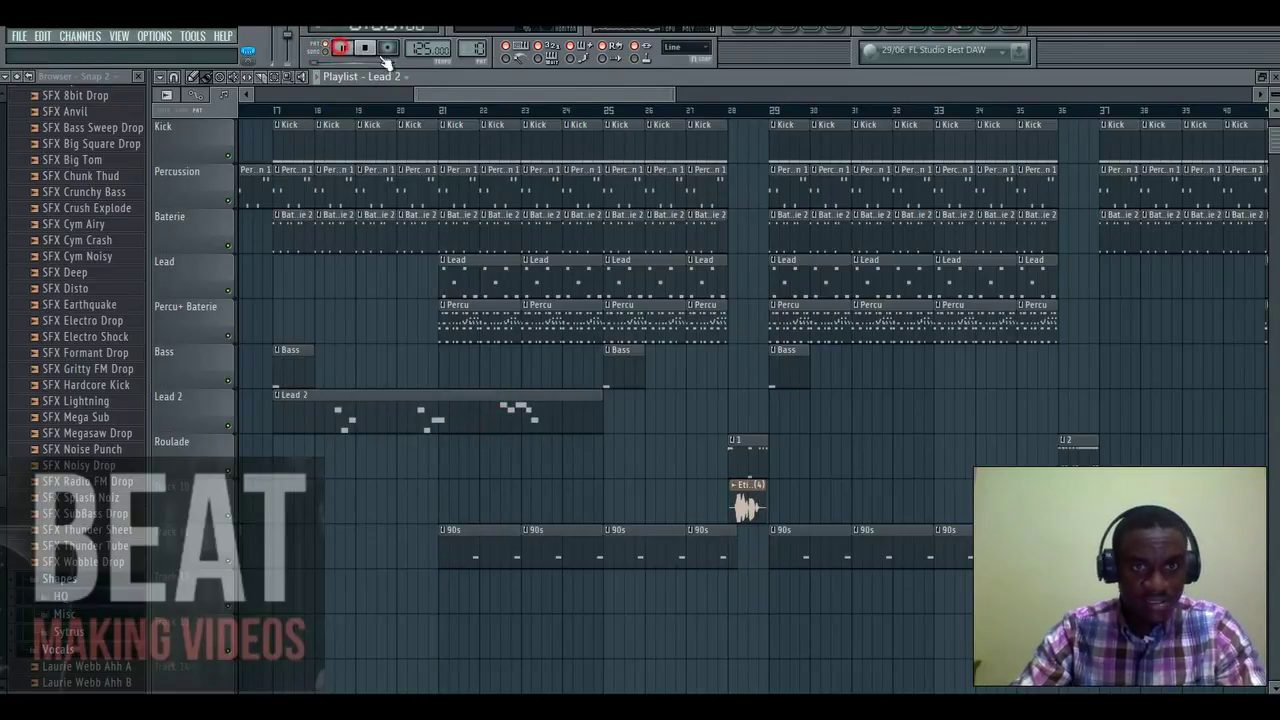
left_click(773, 30)
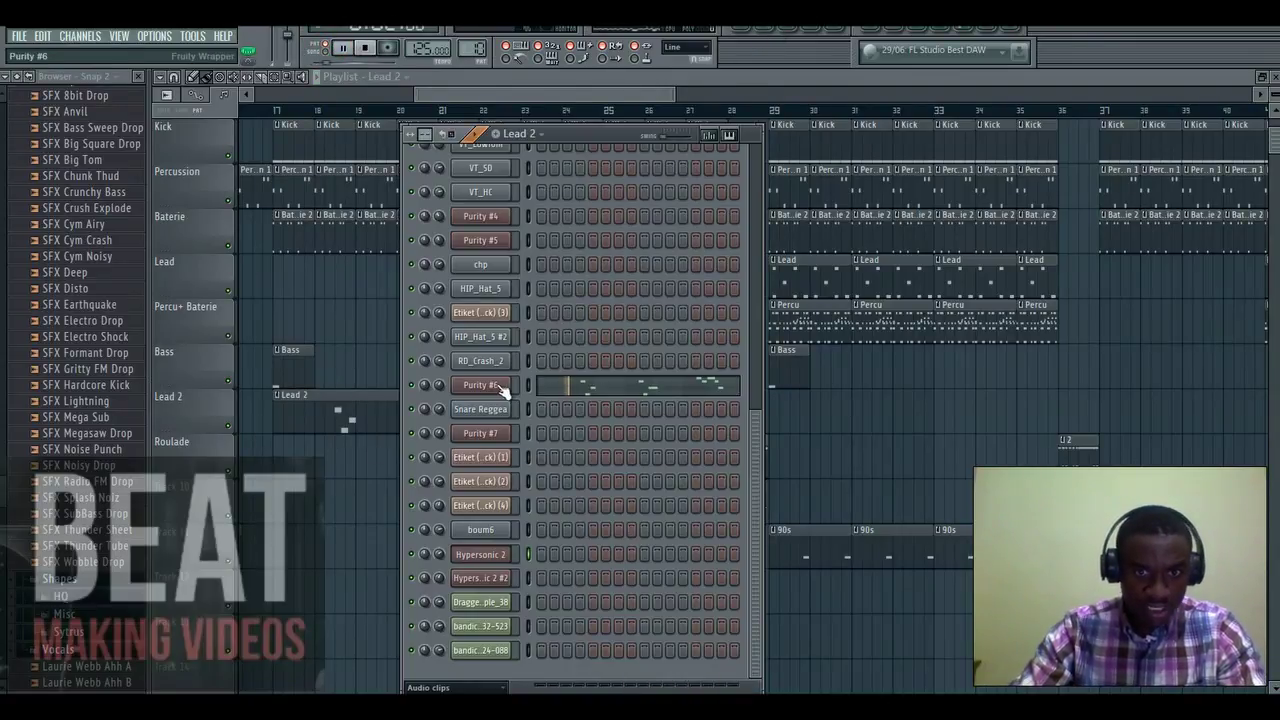
left_click(622, 388)
left_click_drag(540, 95, 880, 90)
left_click(852, 110)
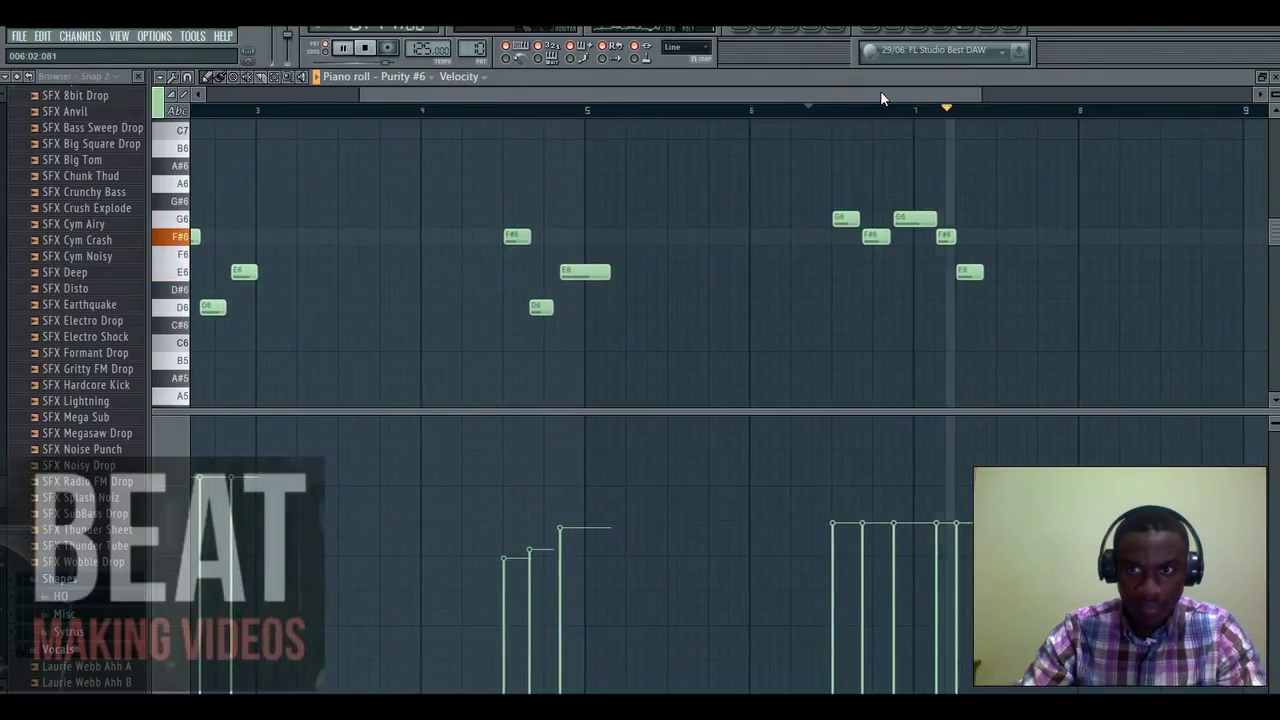
Stop playback, view the Desolate solo lead synth preset in the Purity #6 instrument and close its window
key("space")
left_click(766, 27)
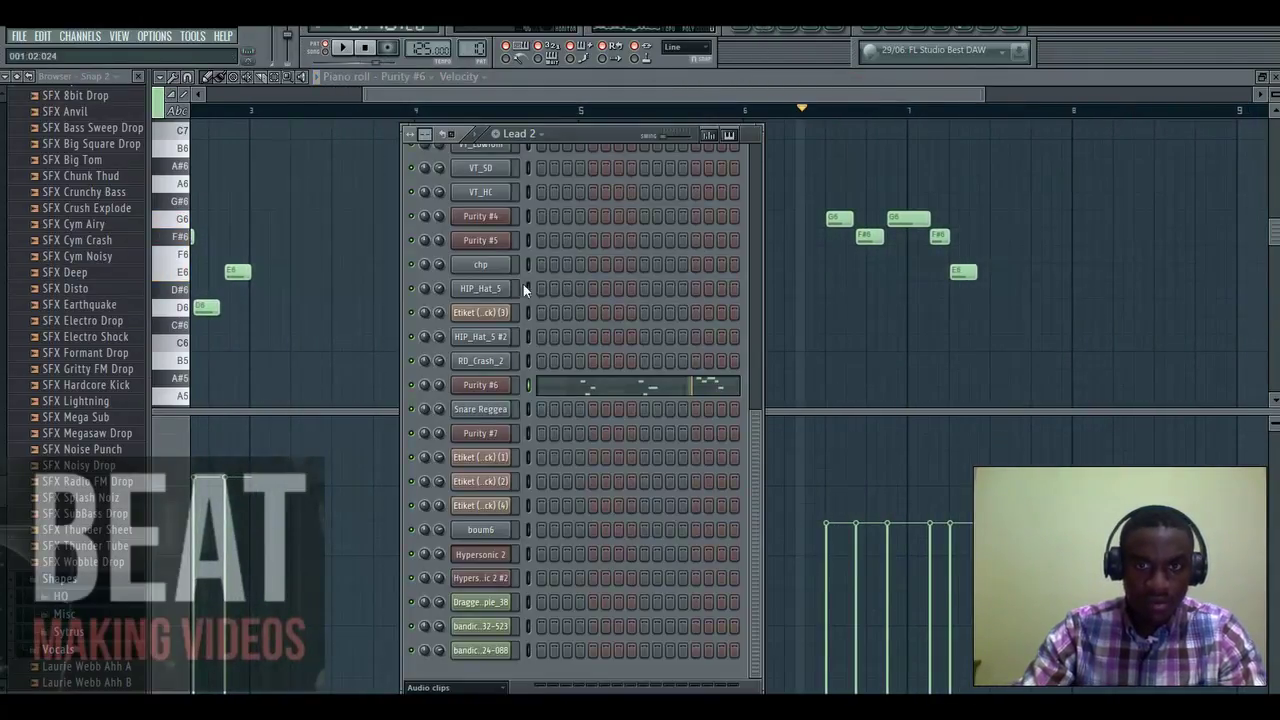
left_click(487, 388)
left_click_drag(589, 152, 557, 158)
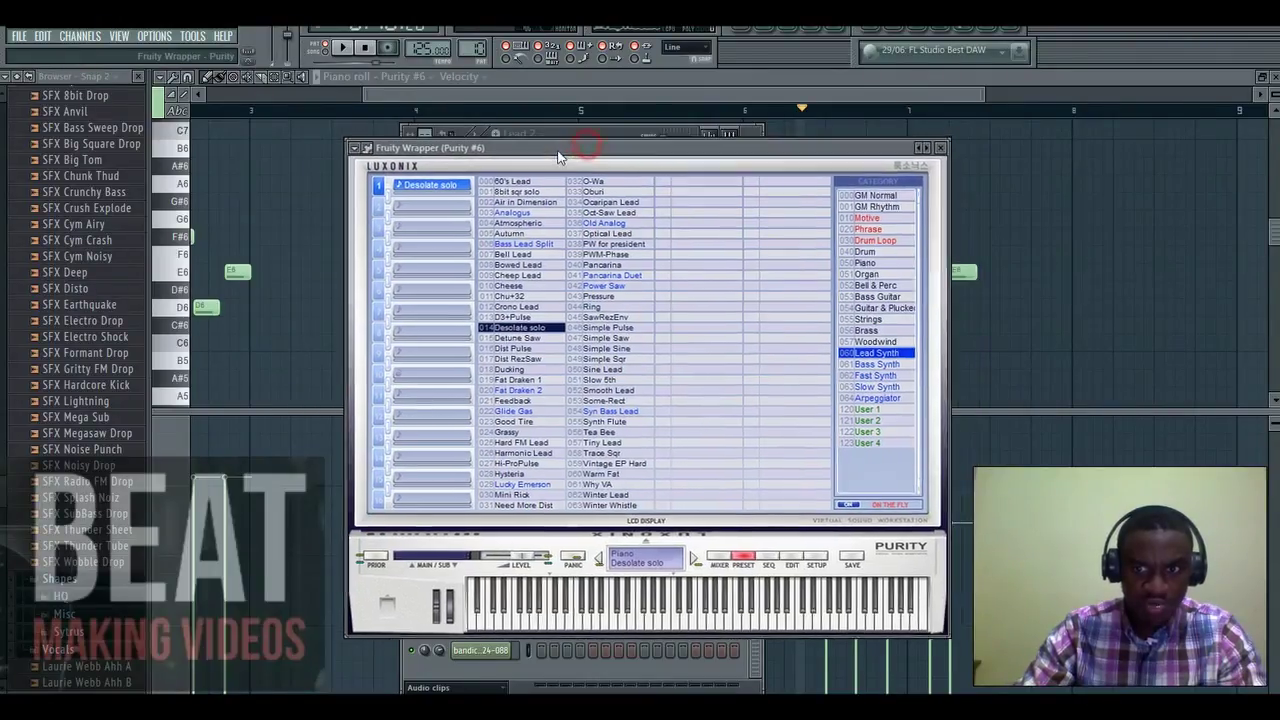
left_click(940, 149)
Replay the Purity #6 notes in the piano roll and play the song from bar 17 in the playlist
left_click(690, 97)
key("space")
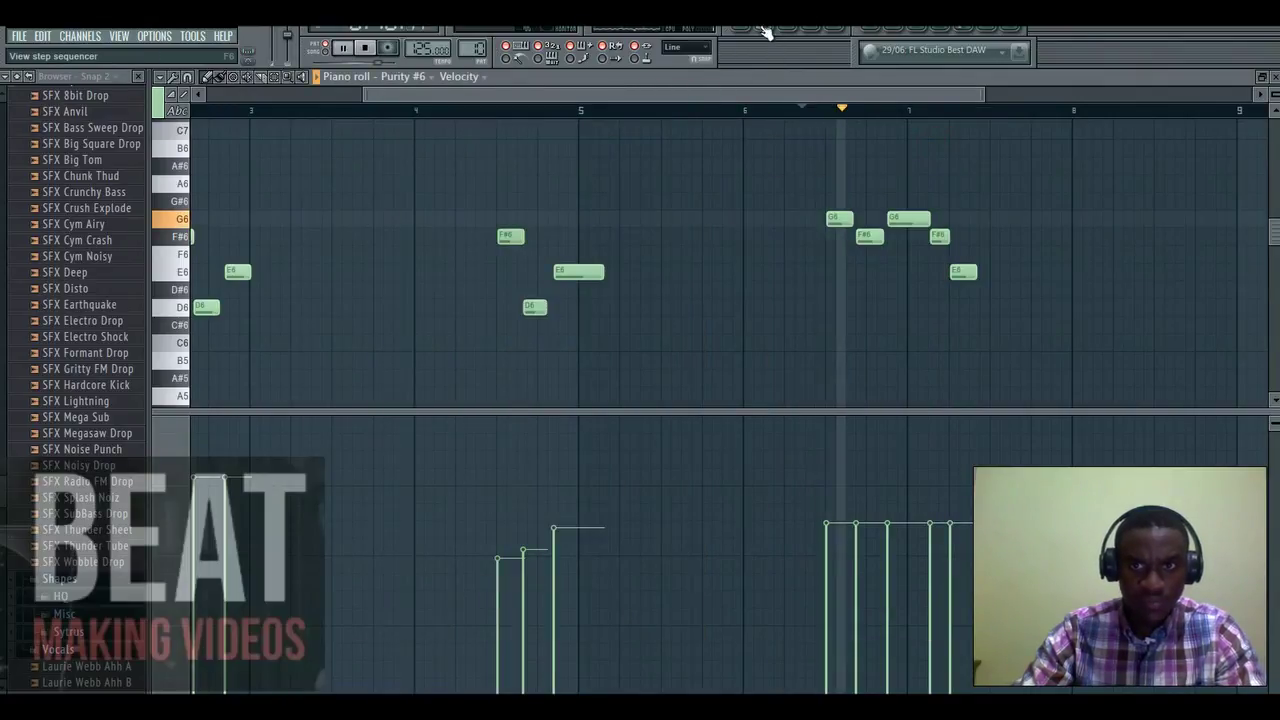
left_click(750, 28)
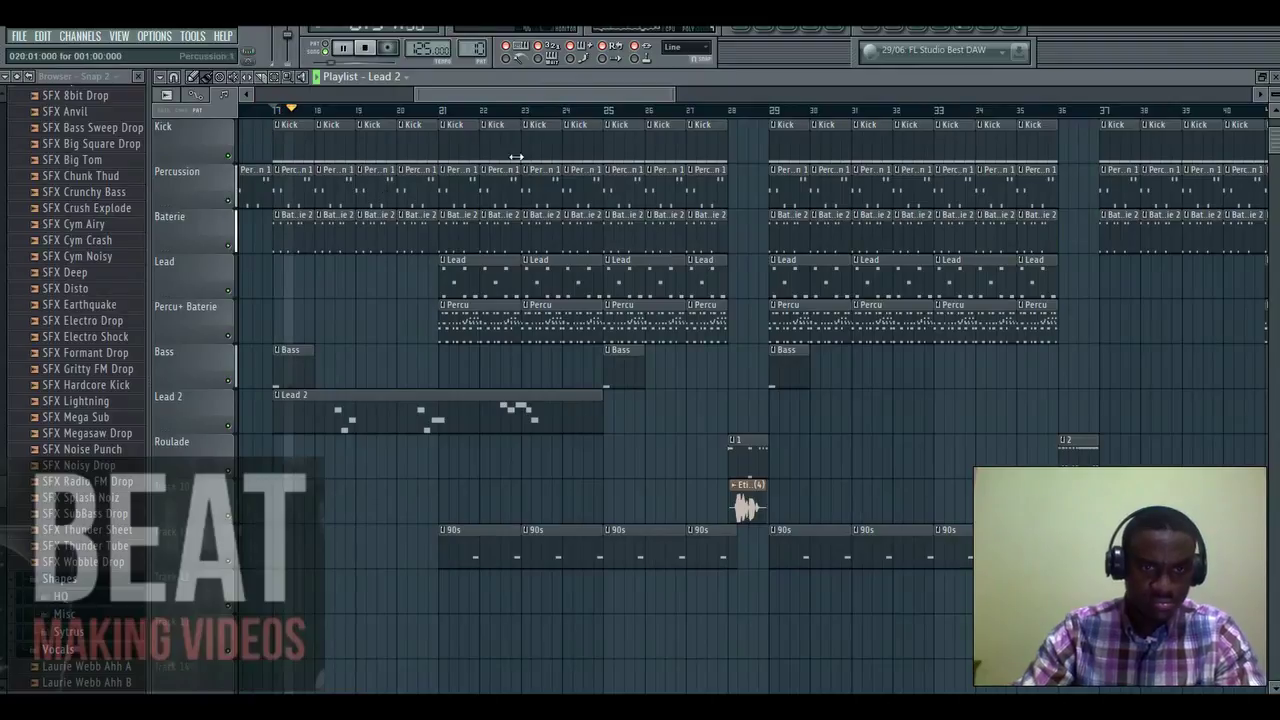
left_click_drag(610, 93, 591, 99)
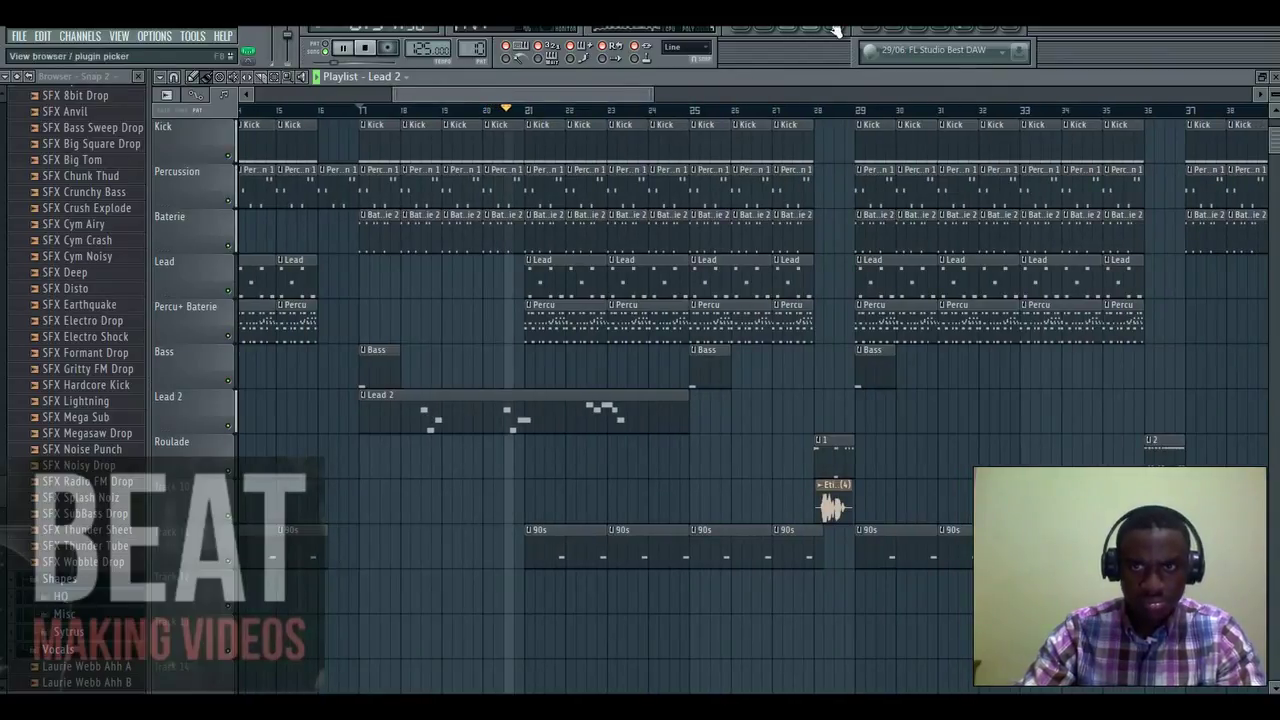
View the mixer during playback, return to the playlist and look over the arrangement from bar 25 to the final sections
left_click(843, 28)
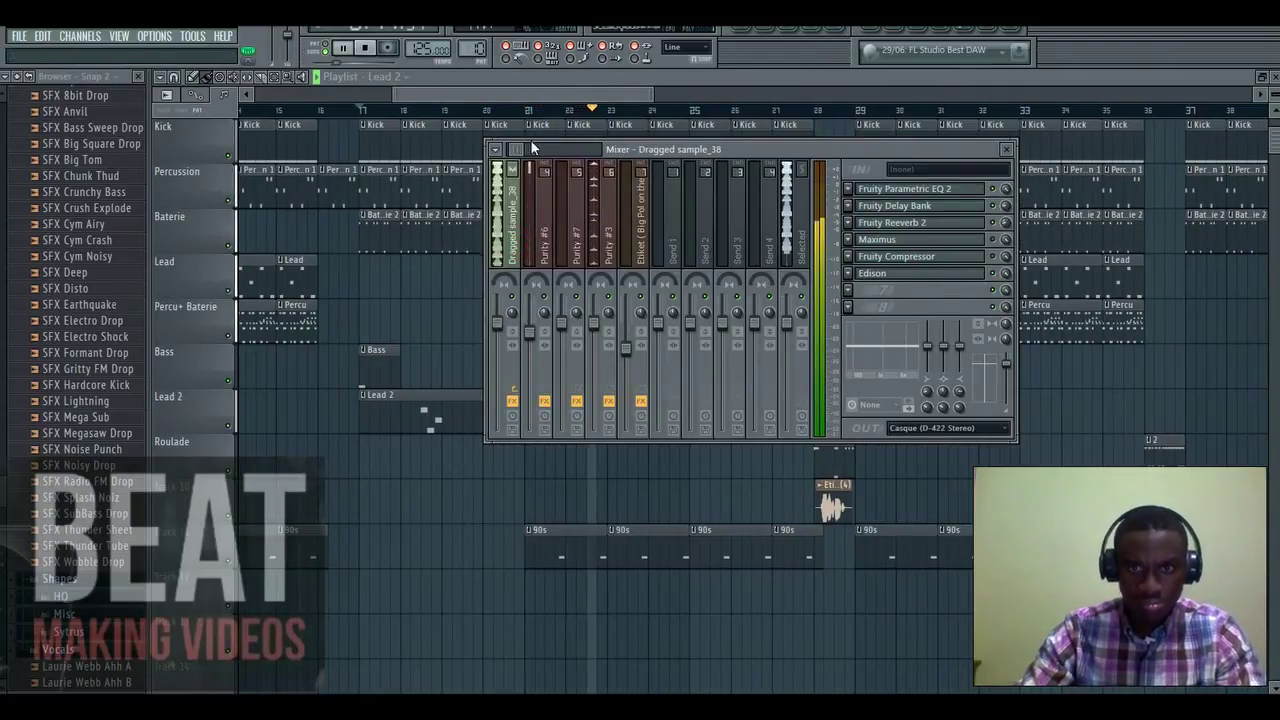
left_click(530, 96)
left_click_drag(532, 100, 555, 96)
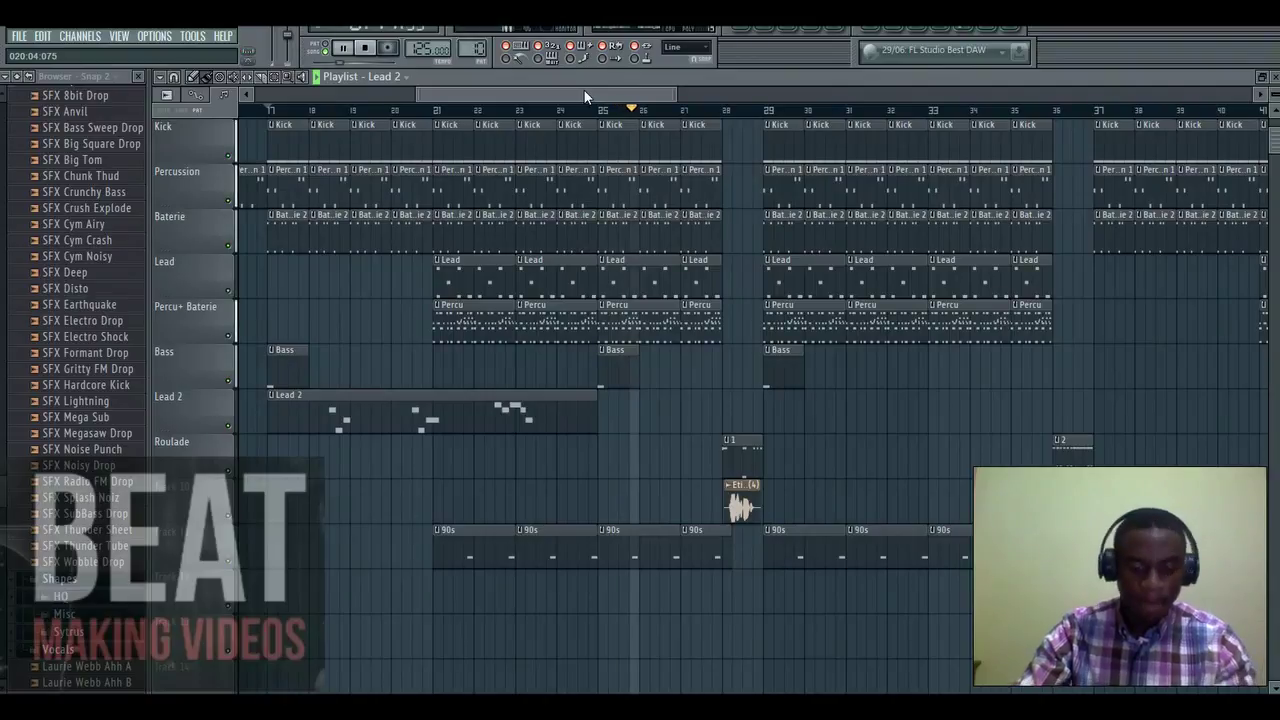
left_click_drag(579, 92, 690, 99)
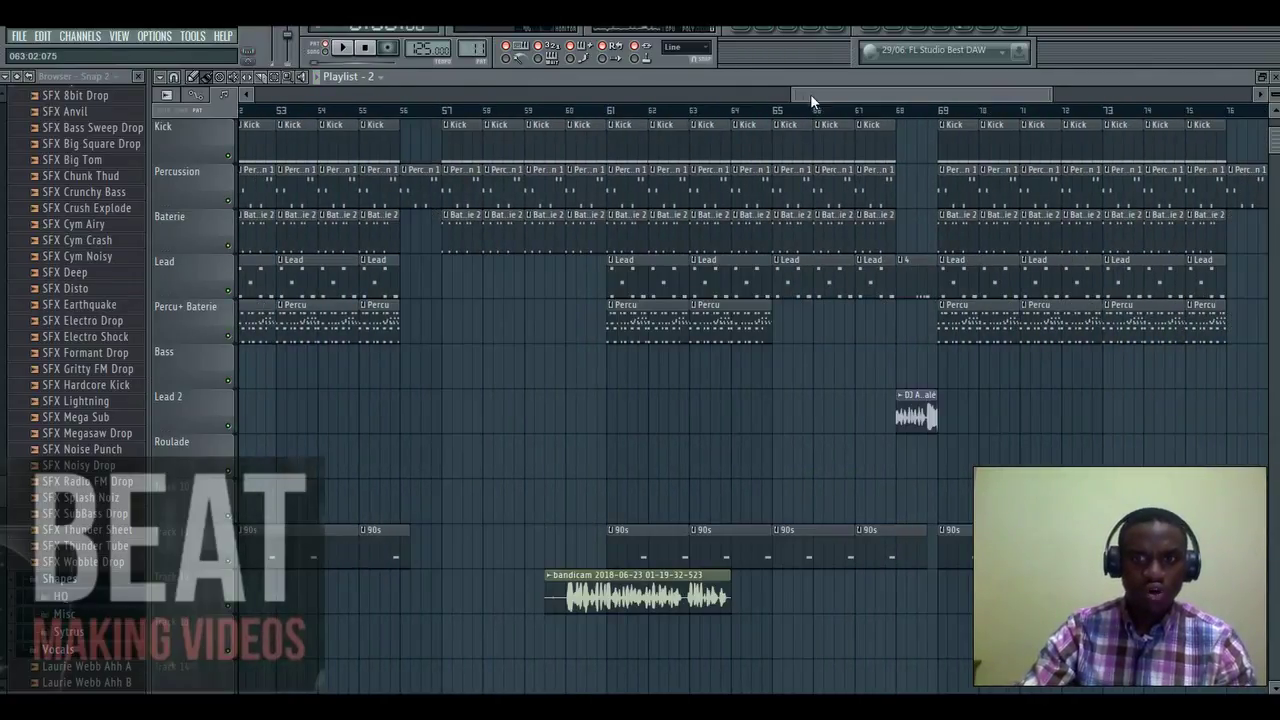
left_click_drag(793, 96, 262, 106)
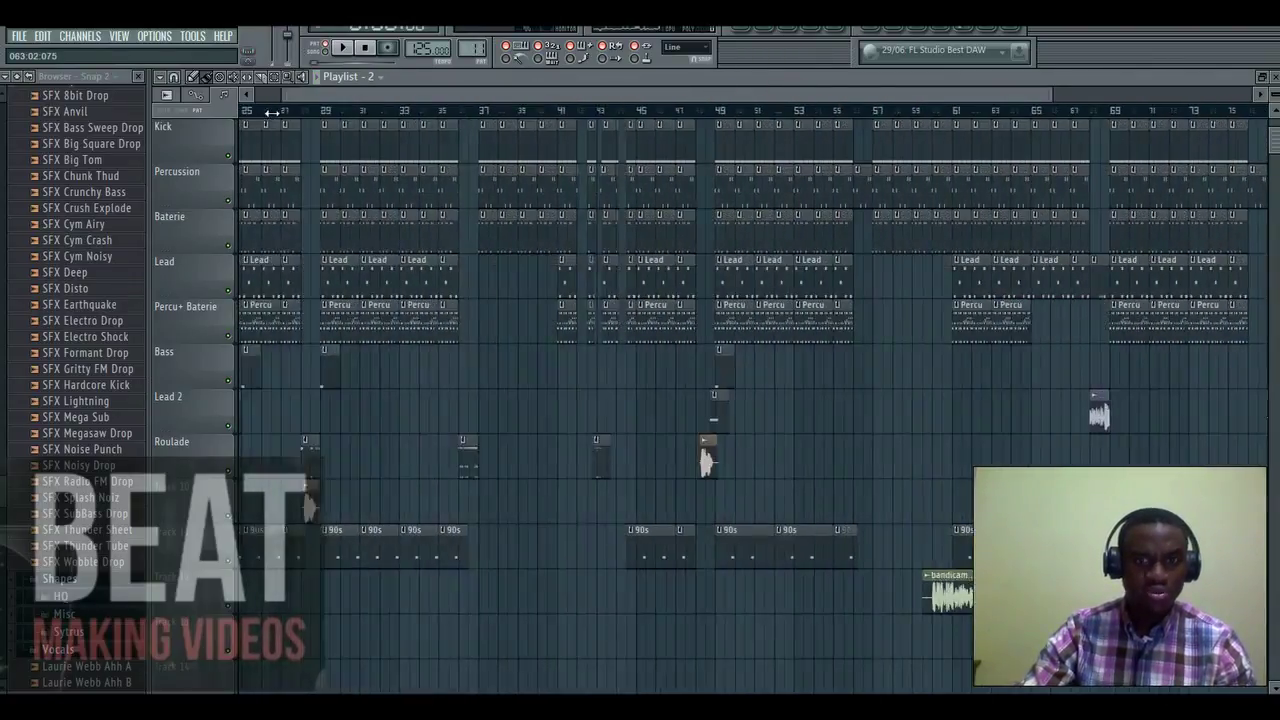